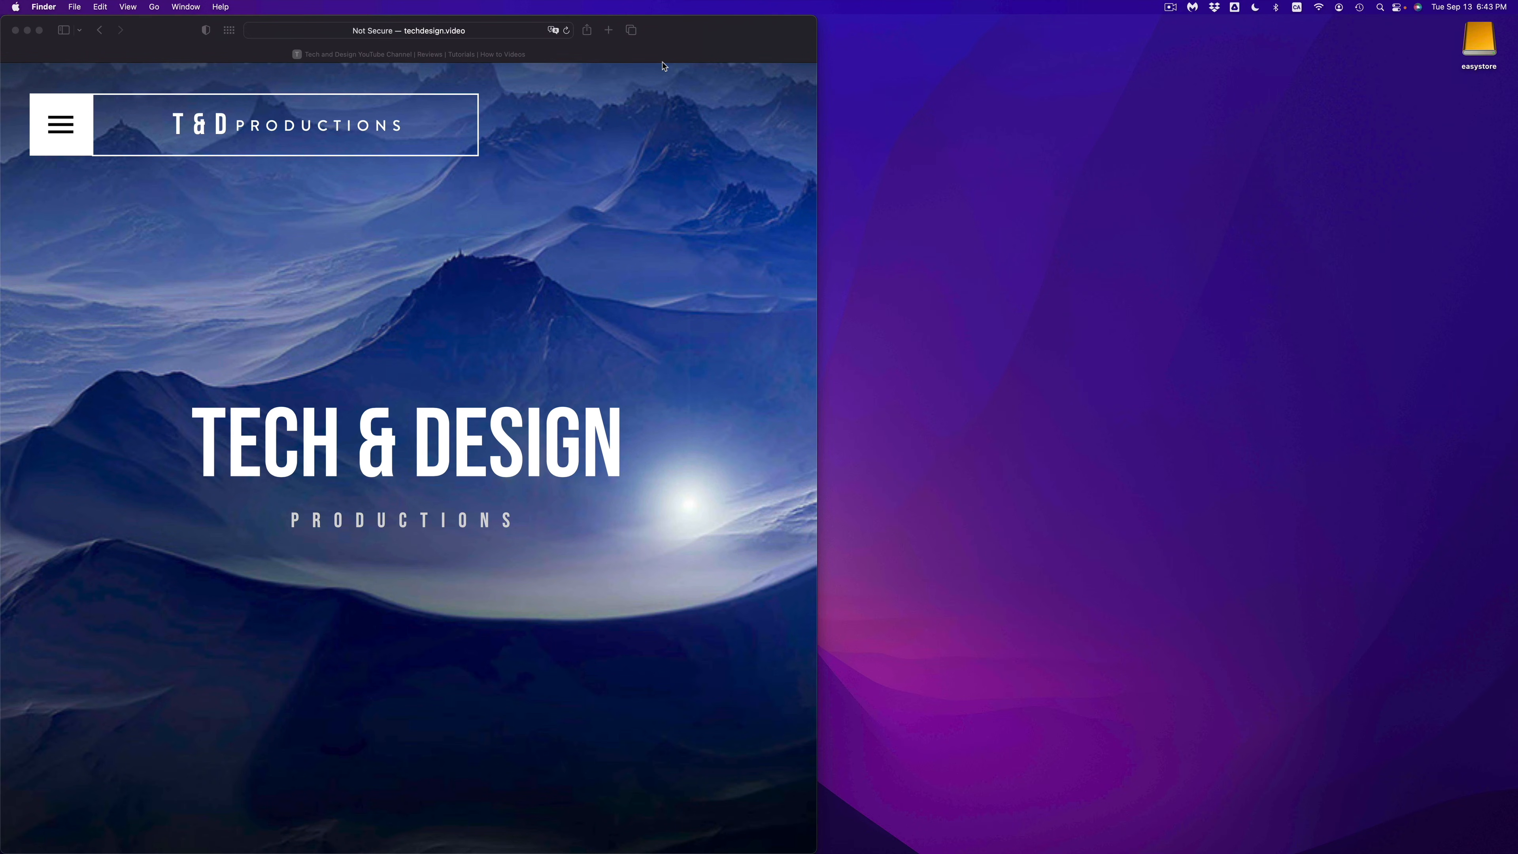
Open the Finder preferences and review which items are set to show in the sidebar
mouse_move(661, 846)
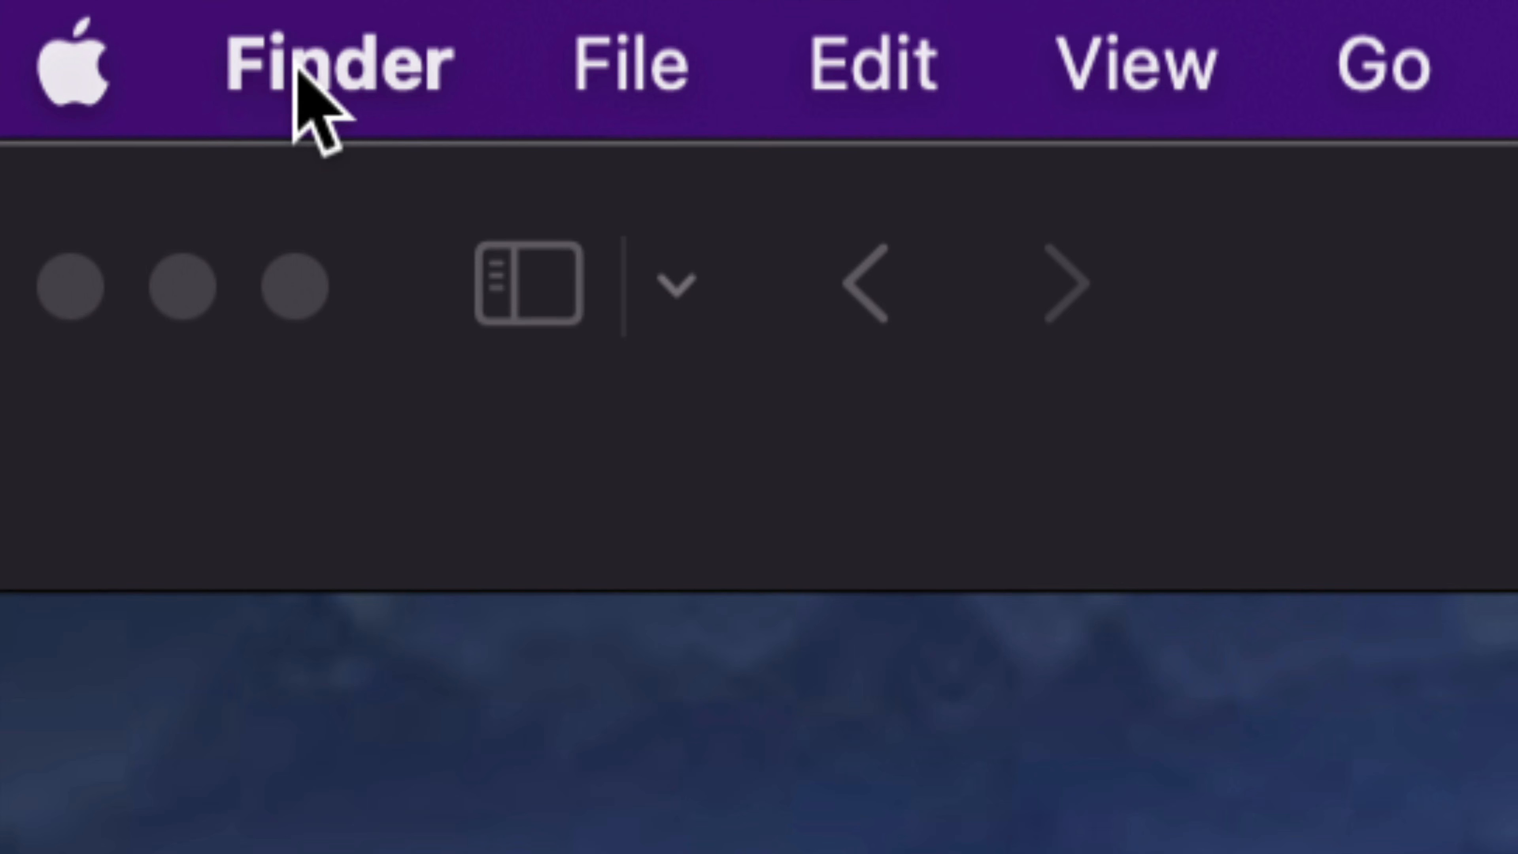
click(397, 89)
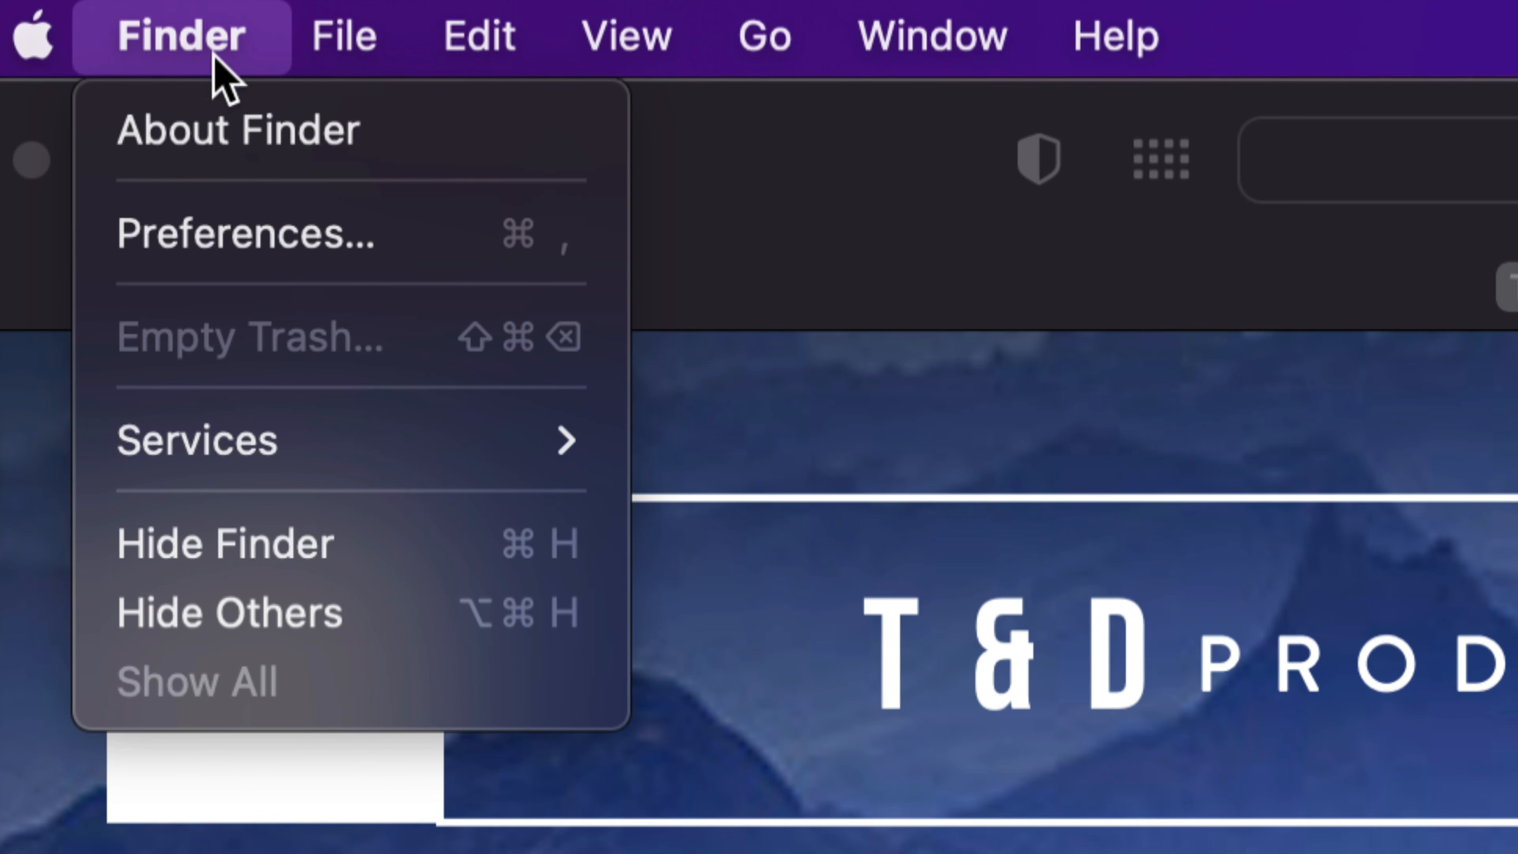
click(269, 242)
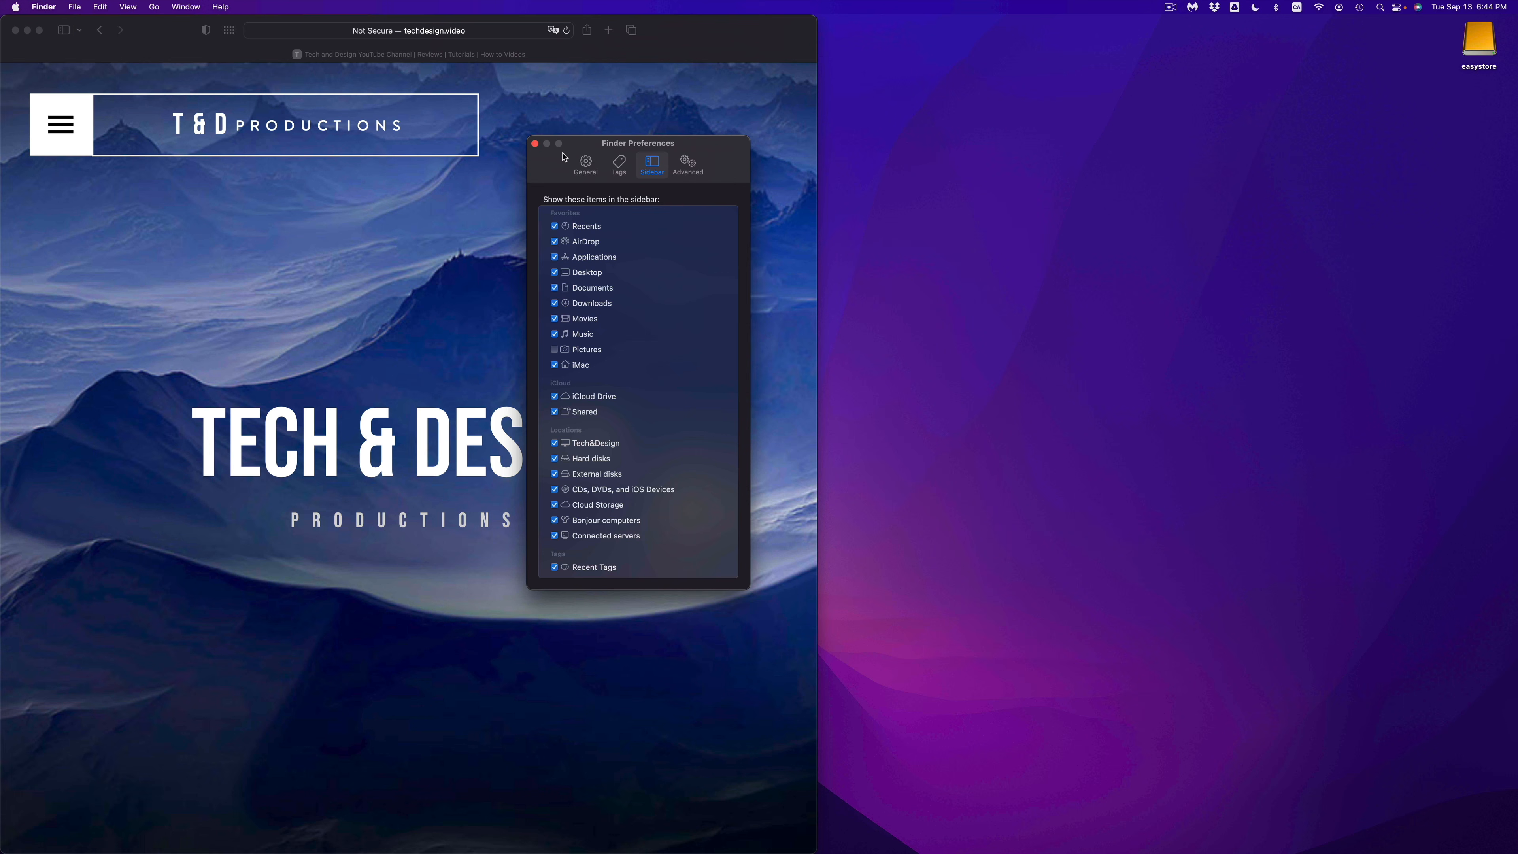
mouse_move(417, 846)
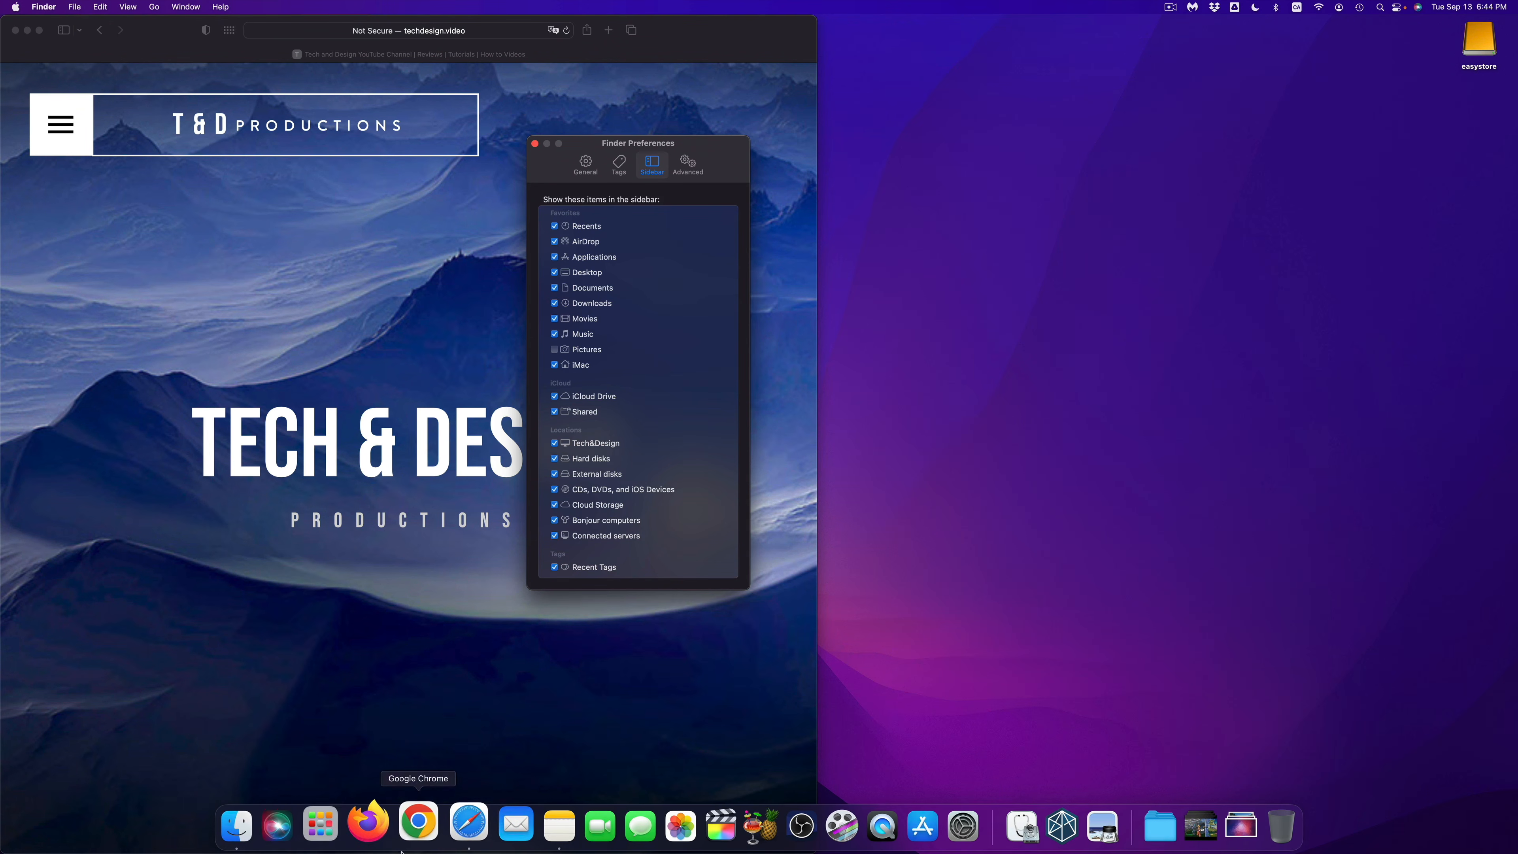
click(257, 829)
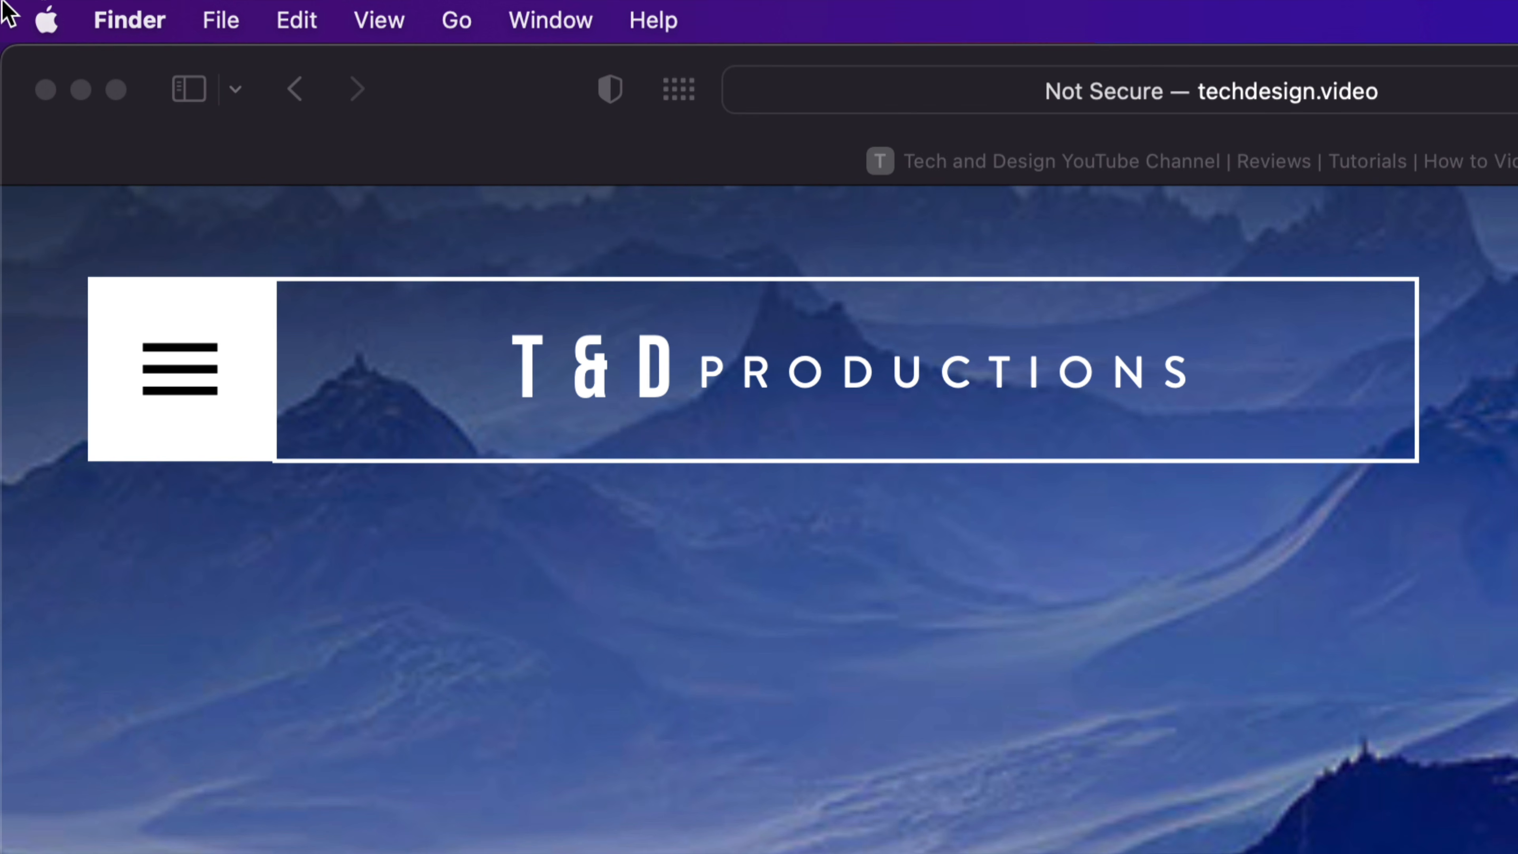
Open the general Finder preferences and place their window next to the external drive's icon on the desktop
click(127, 24)
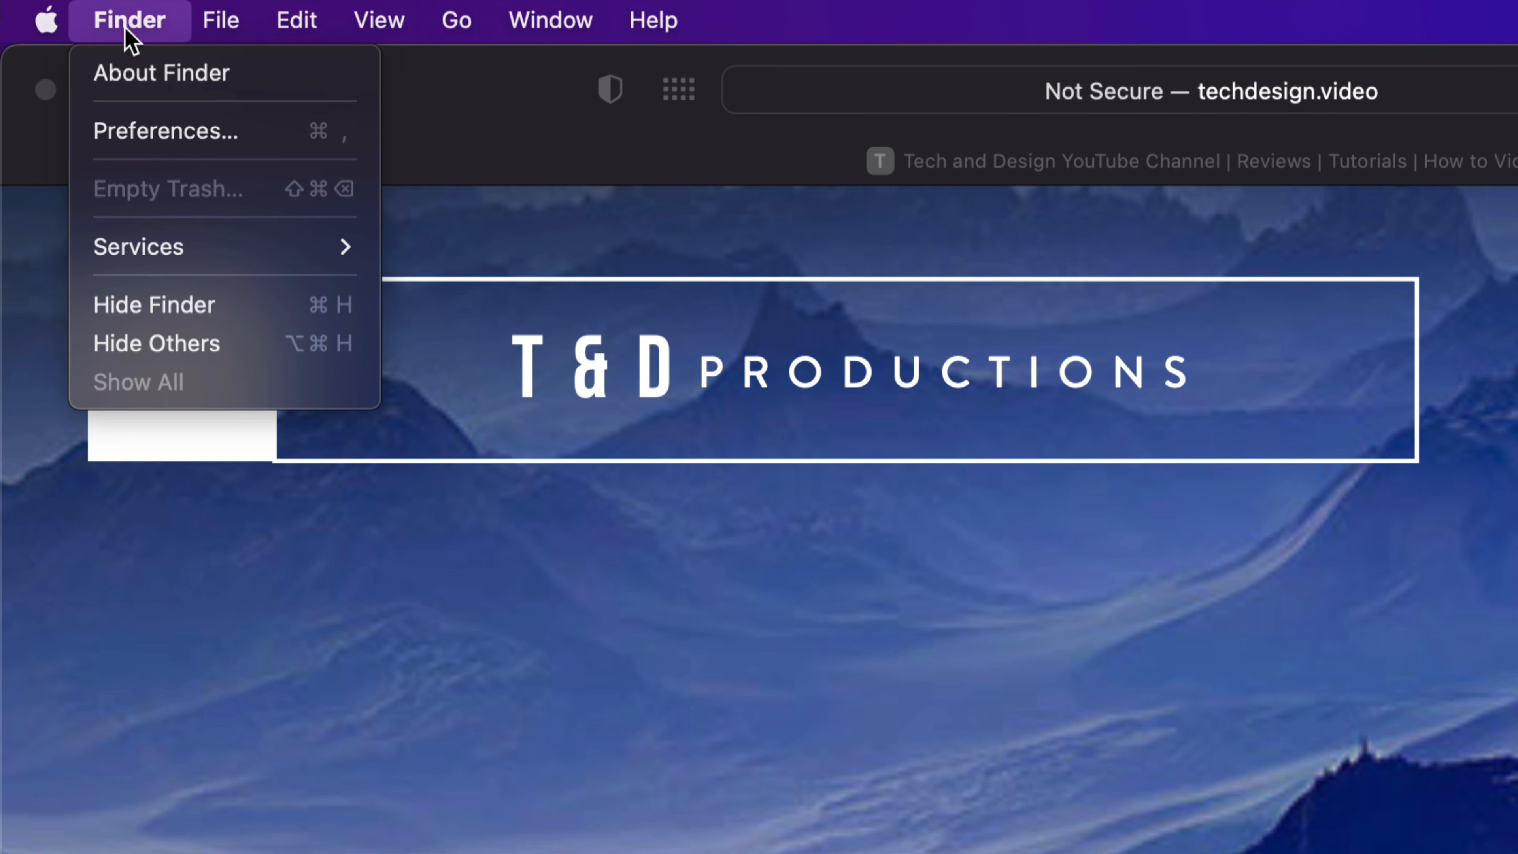
click(177, 130)
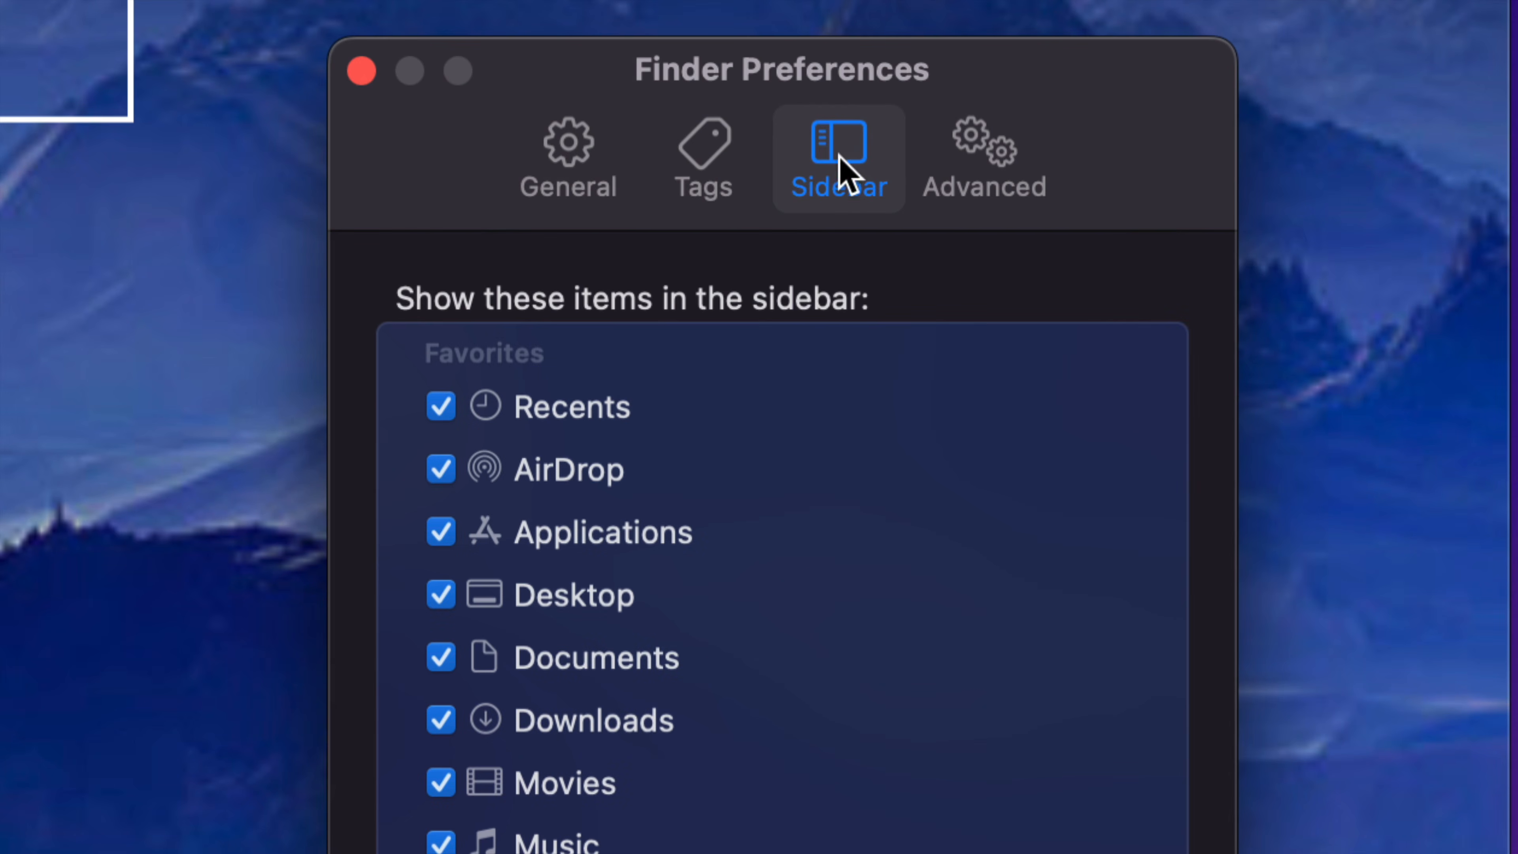
click(558, 169)
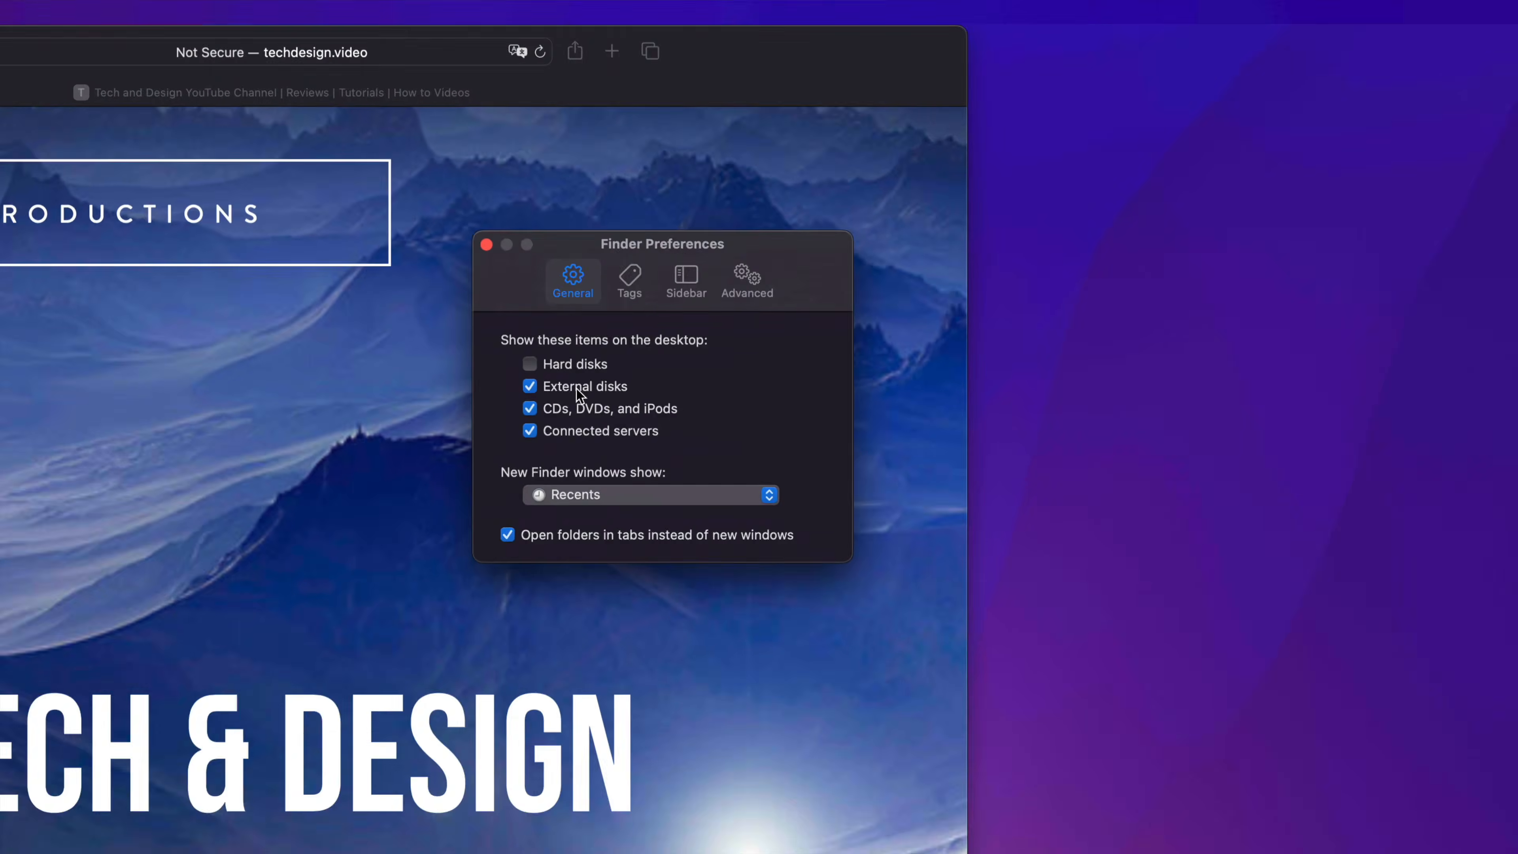
drag(689, 144, 1318, 30)
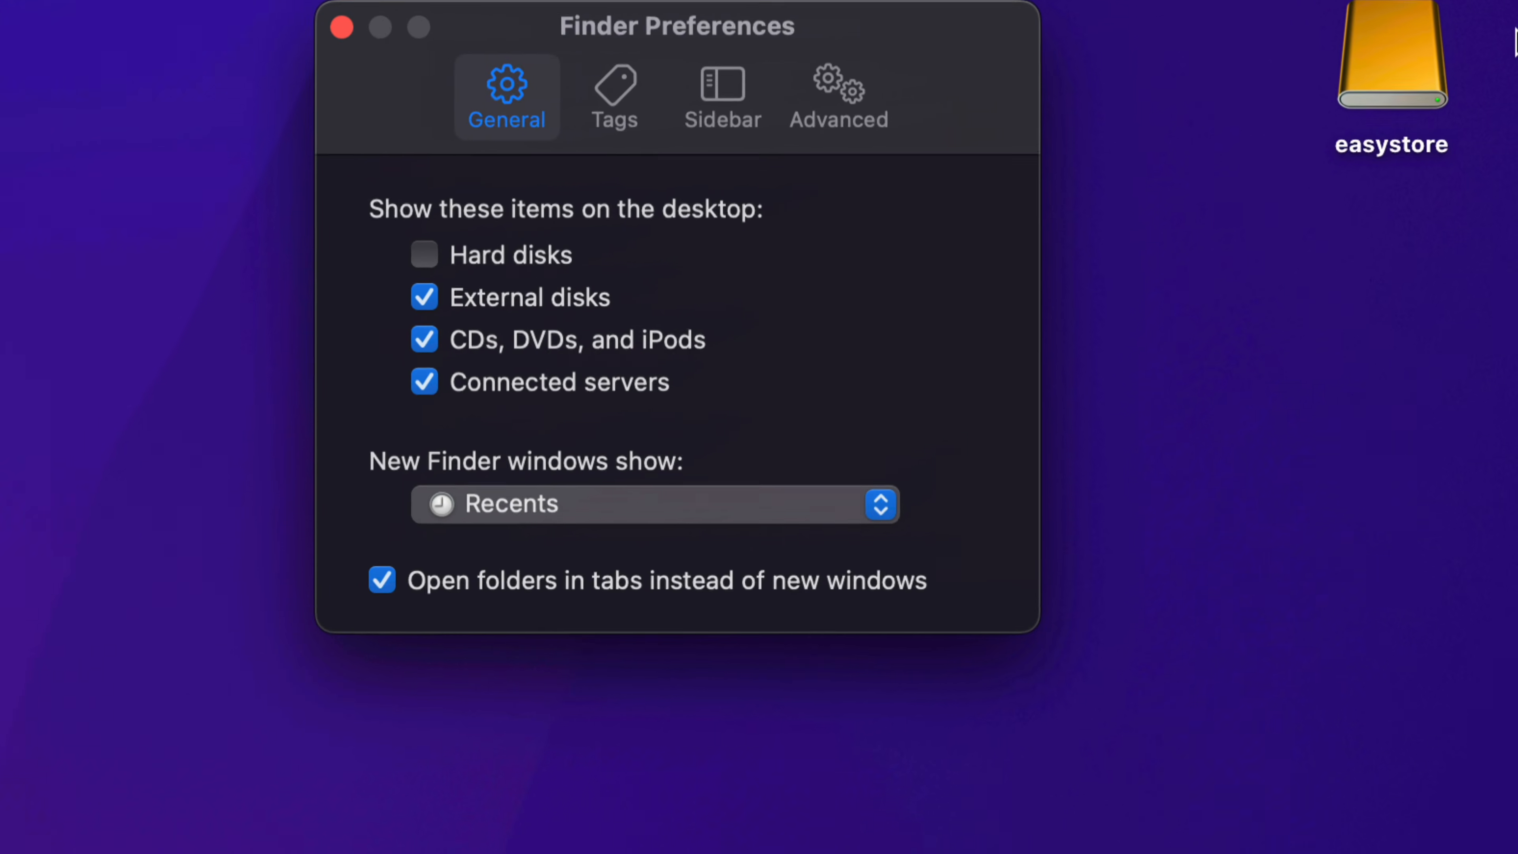
Turn the desktop display of external disks off and back on, and close the Finder preferences
click(347, 395)
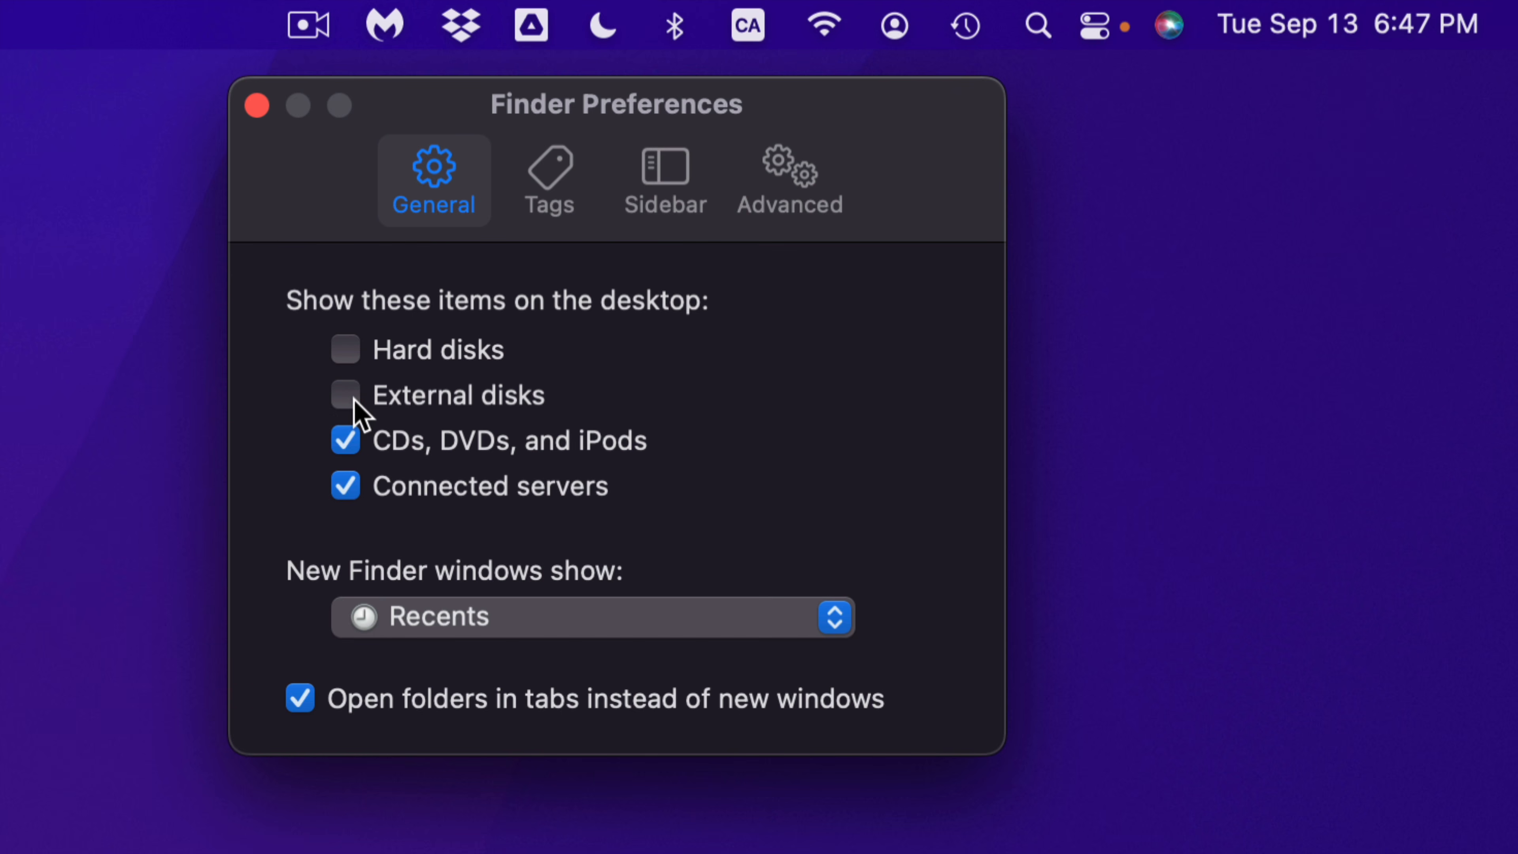
click(351, 398)
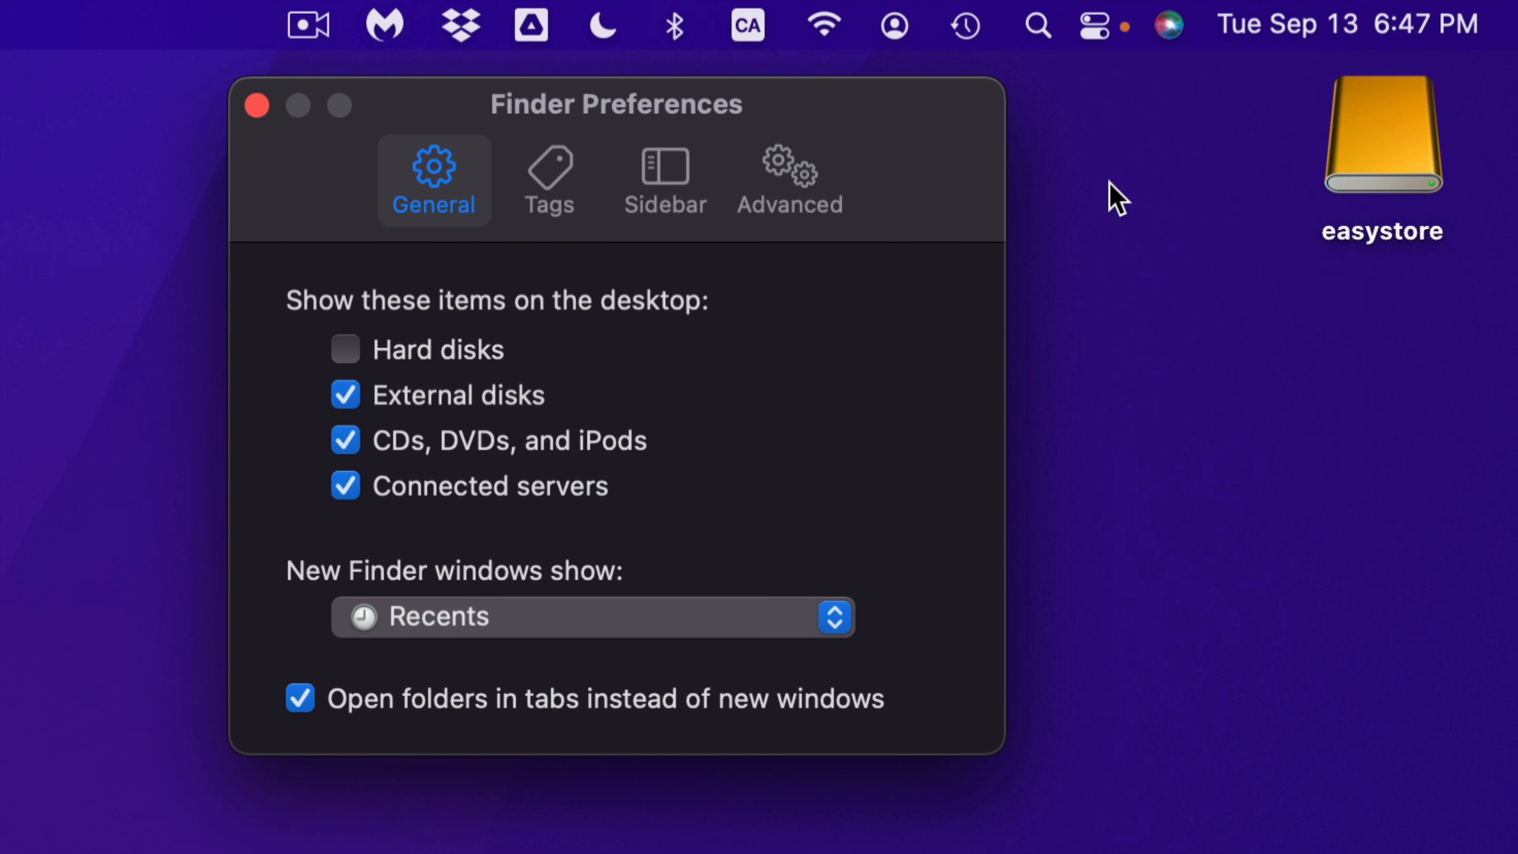
key(super+w)
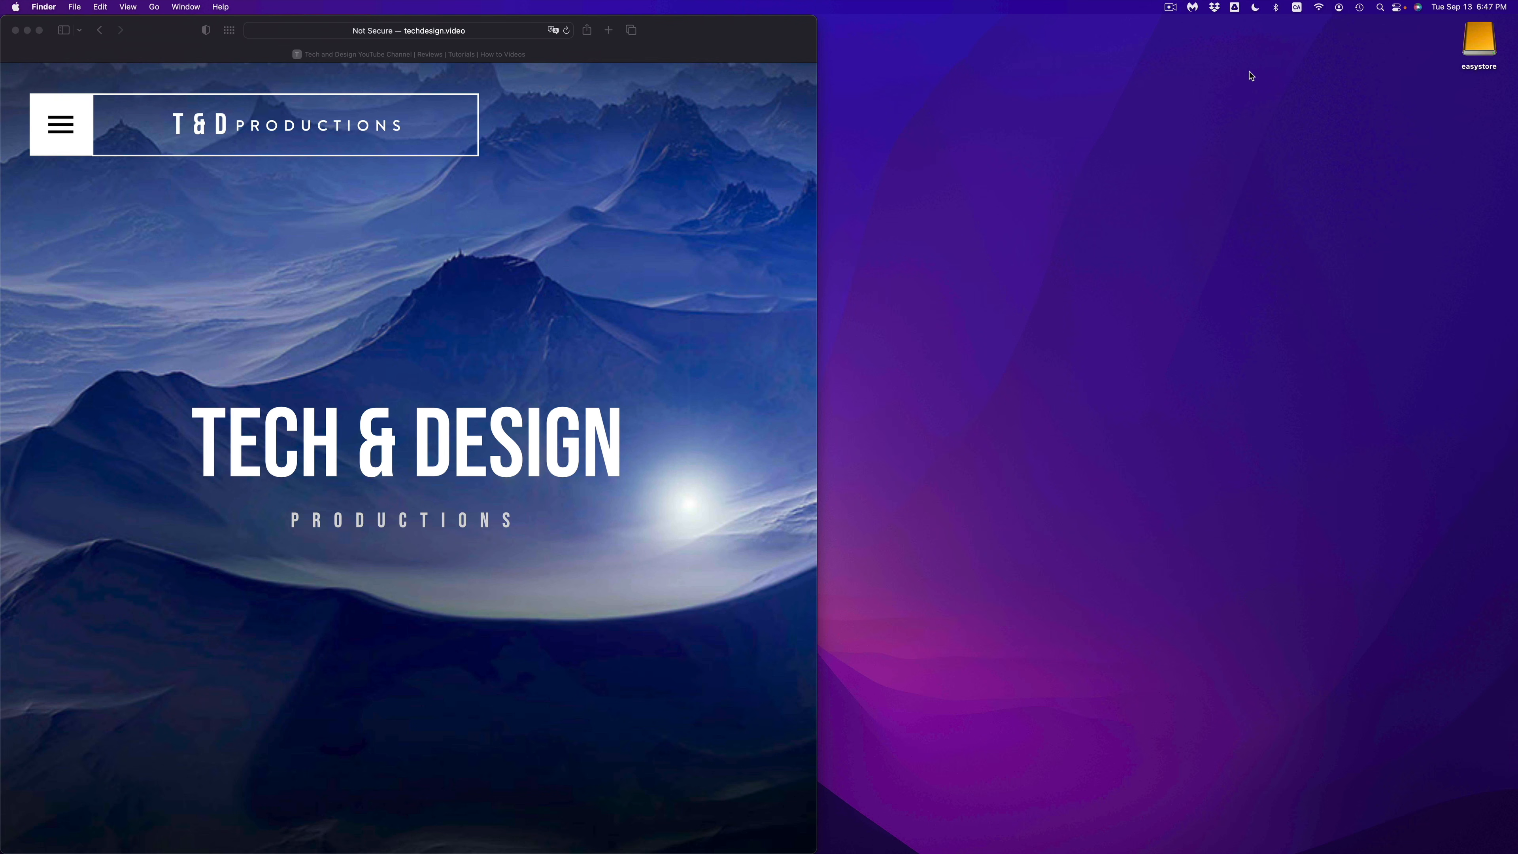
Search Spotlight for "disk utility" and open Disk Utility
mouse_move(1139, 850)
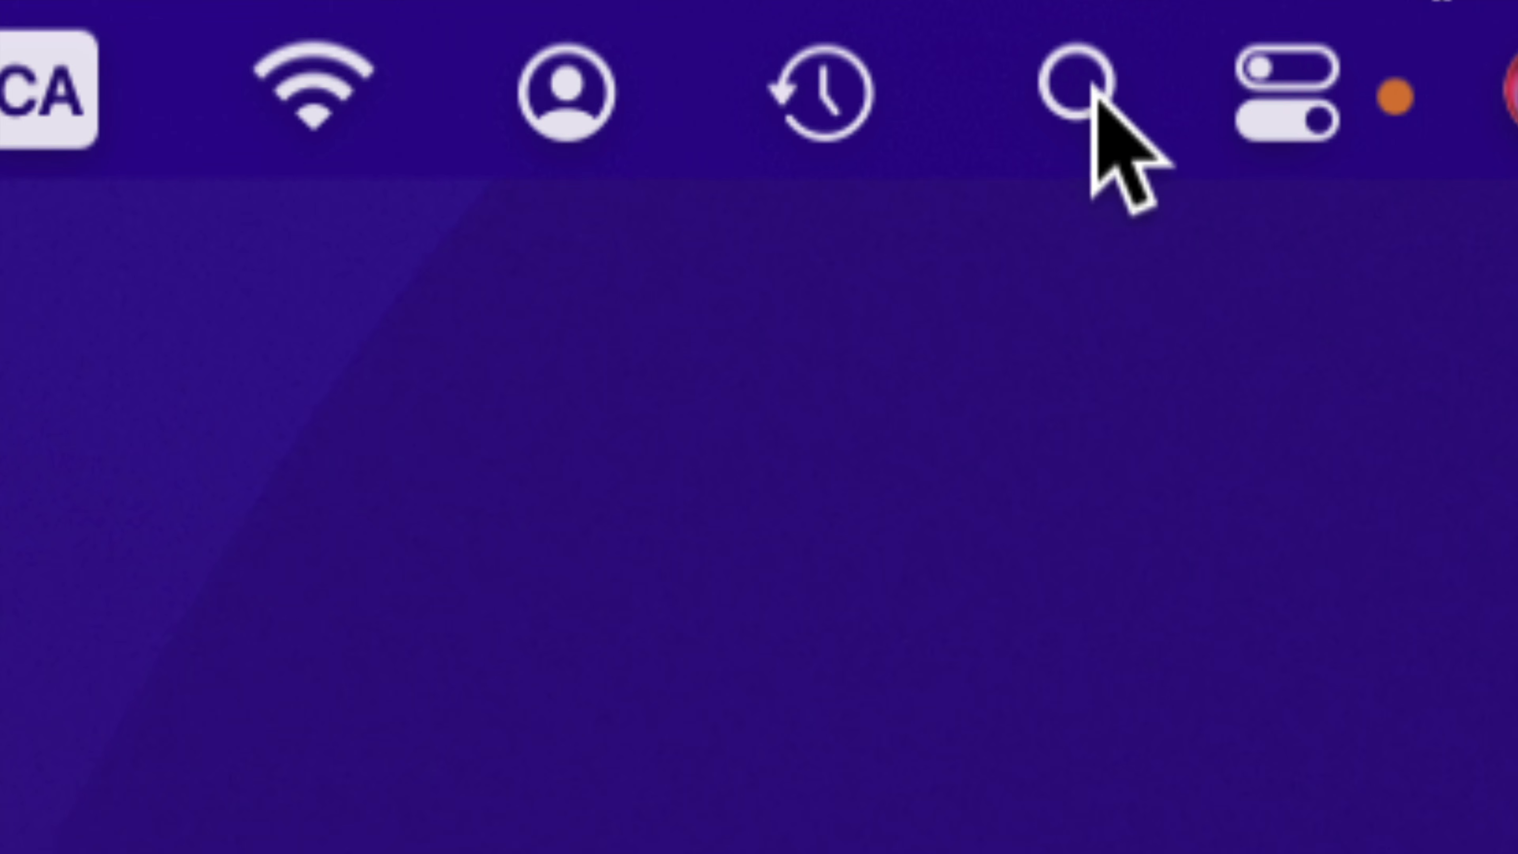
click(1078, 87)
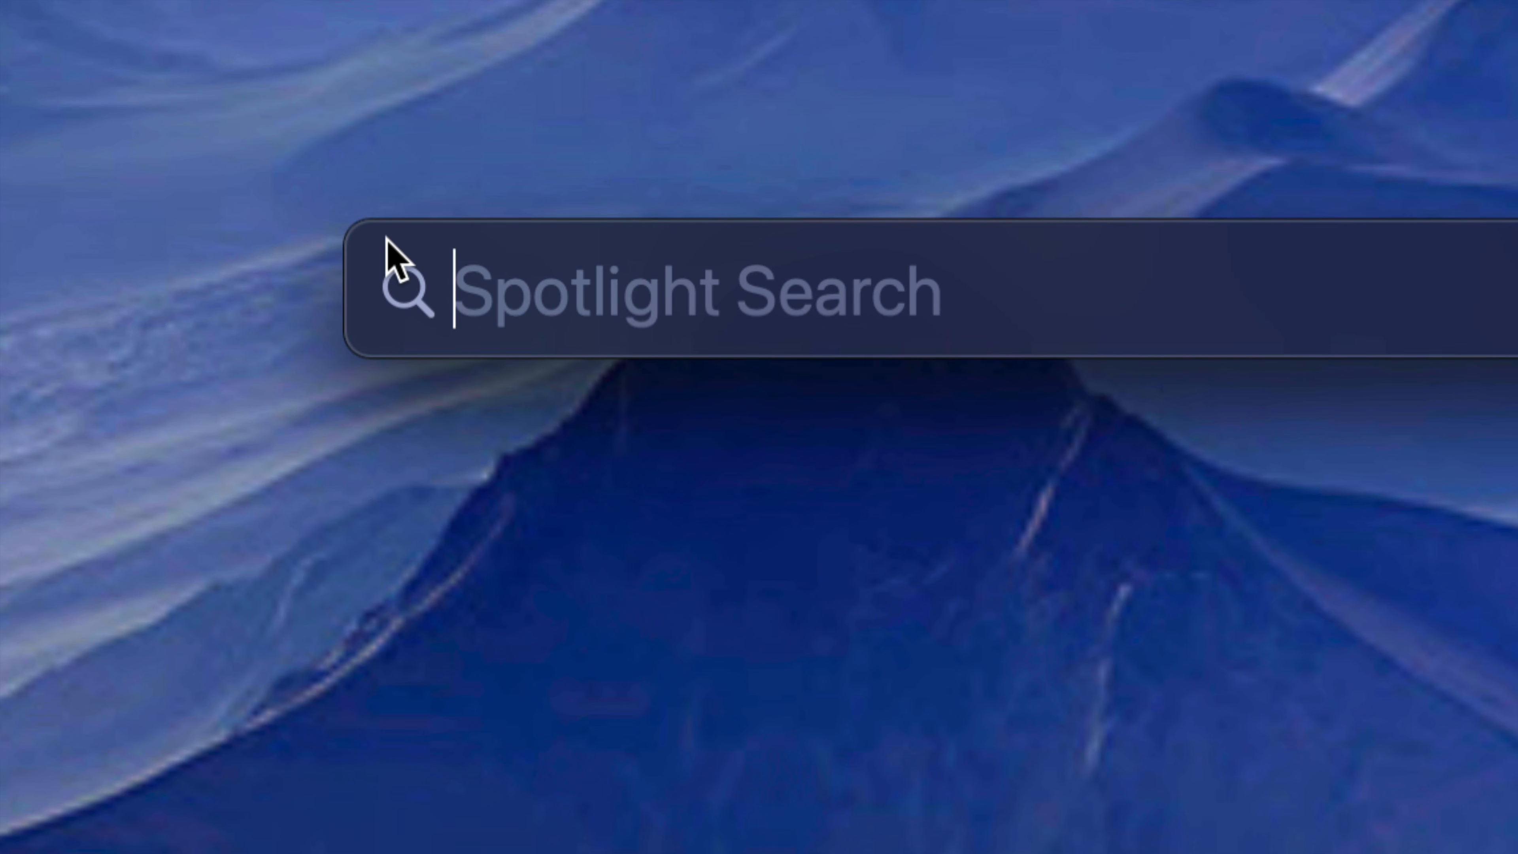
text(disk utility)
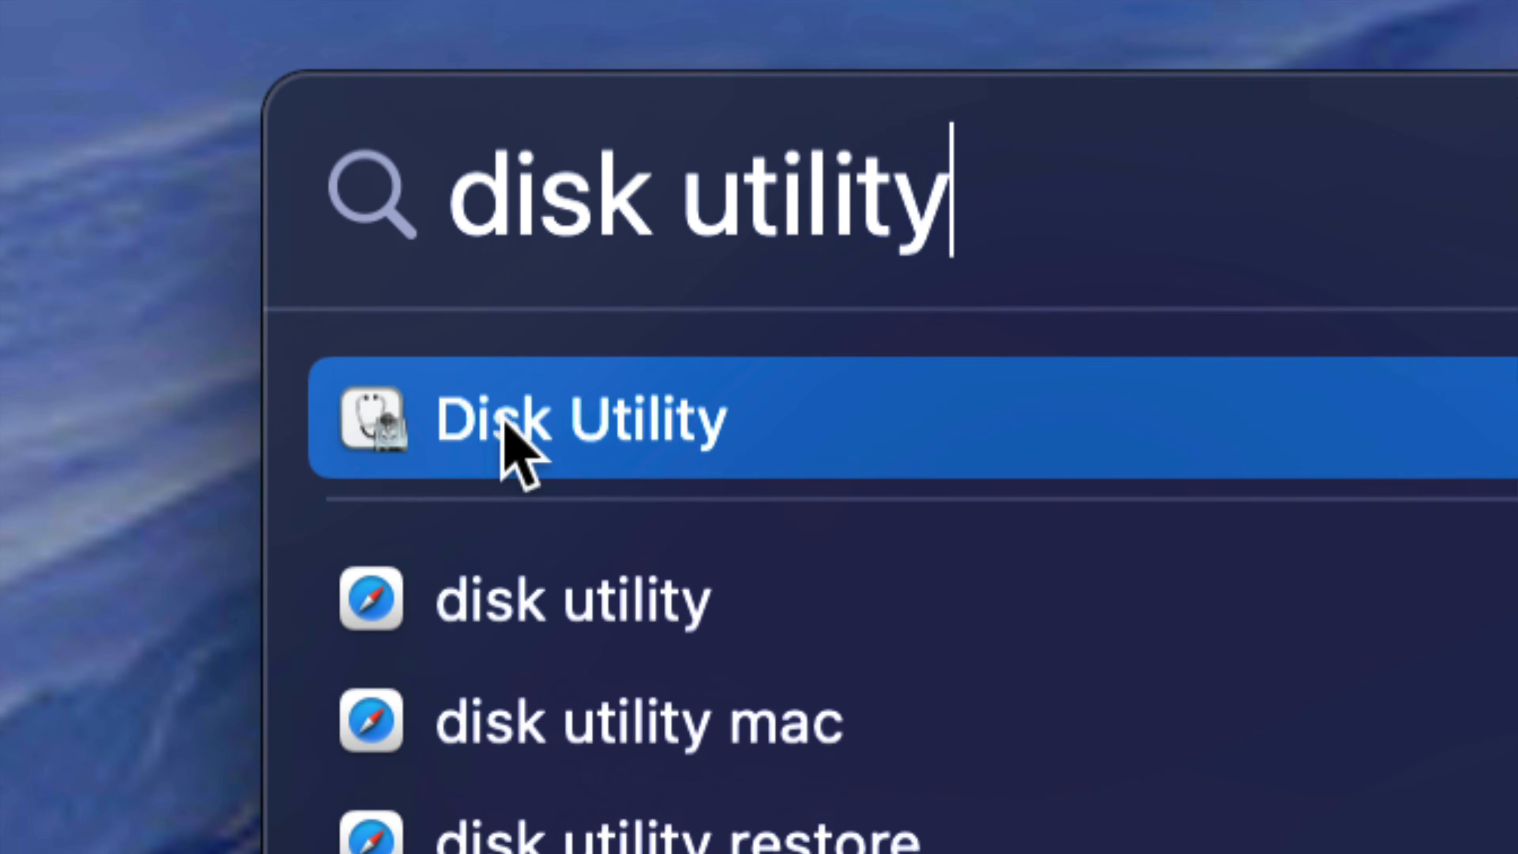
click(505, 425)
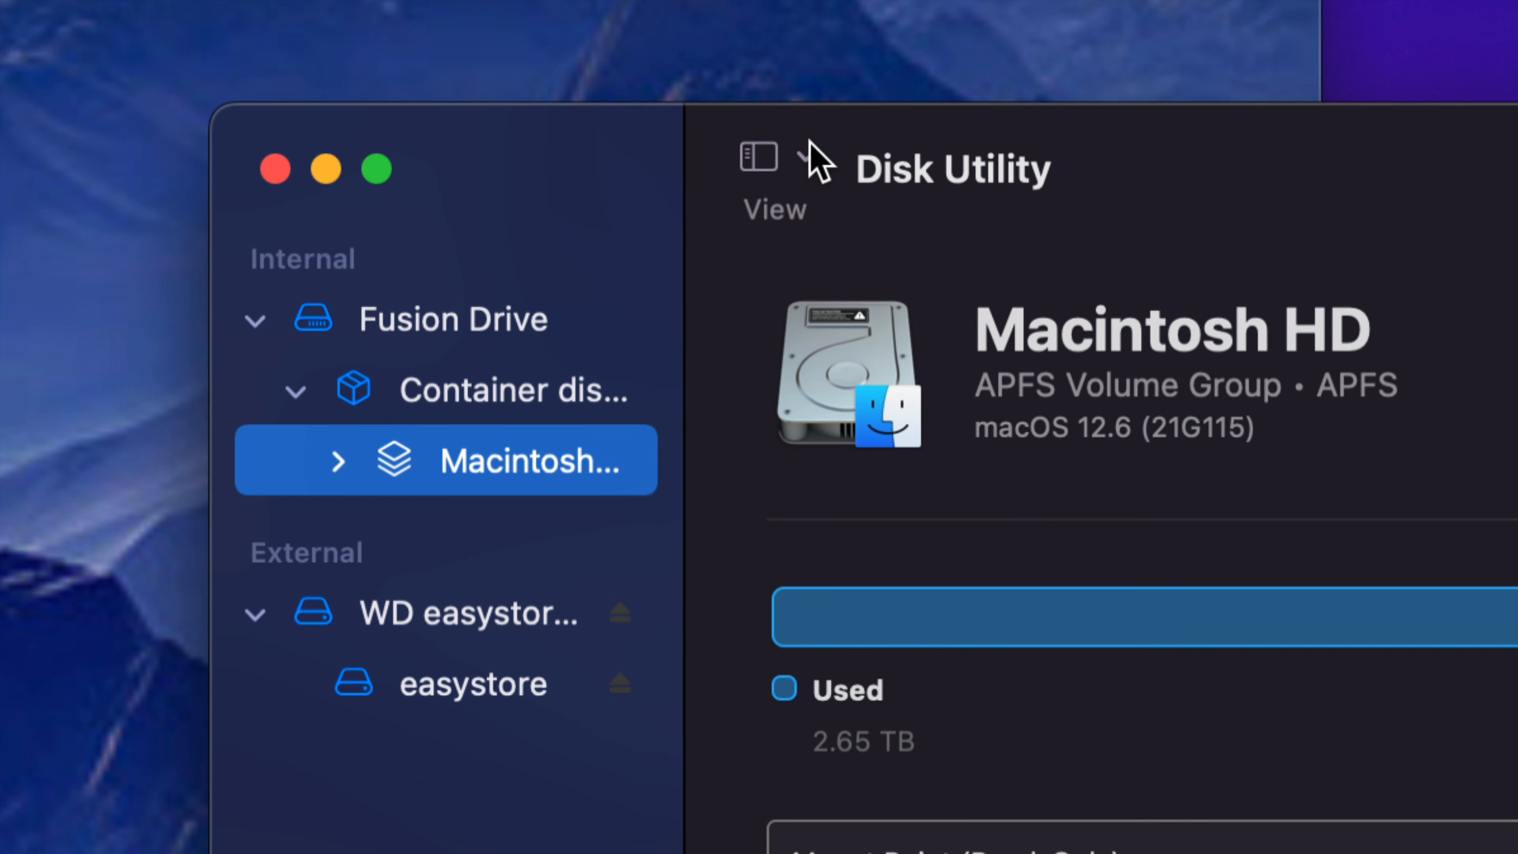
Switch the sidebar to show only volumes, and return it to showing all devices
click(806, 157)
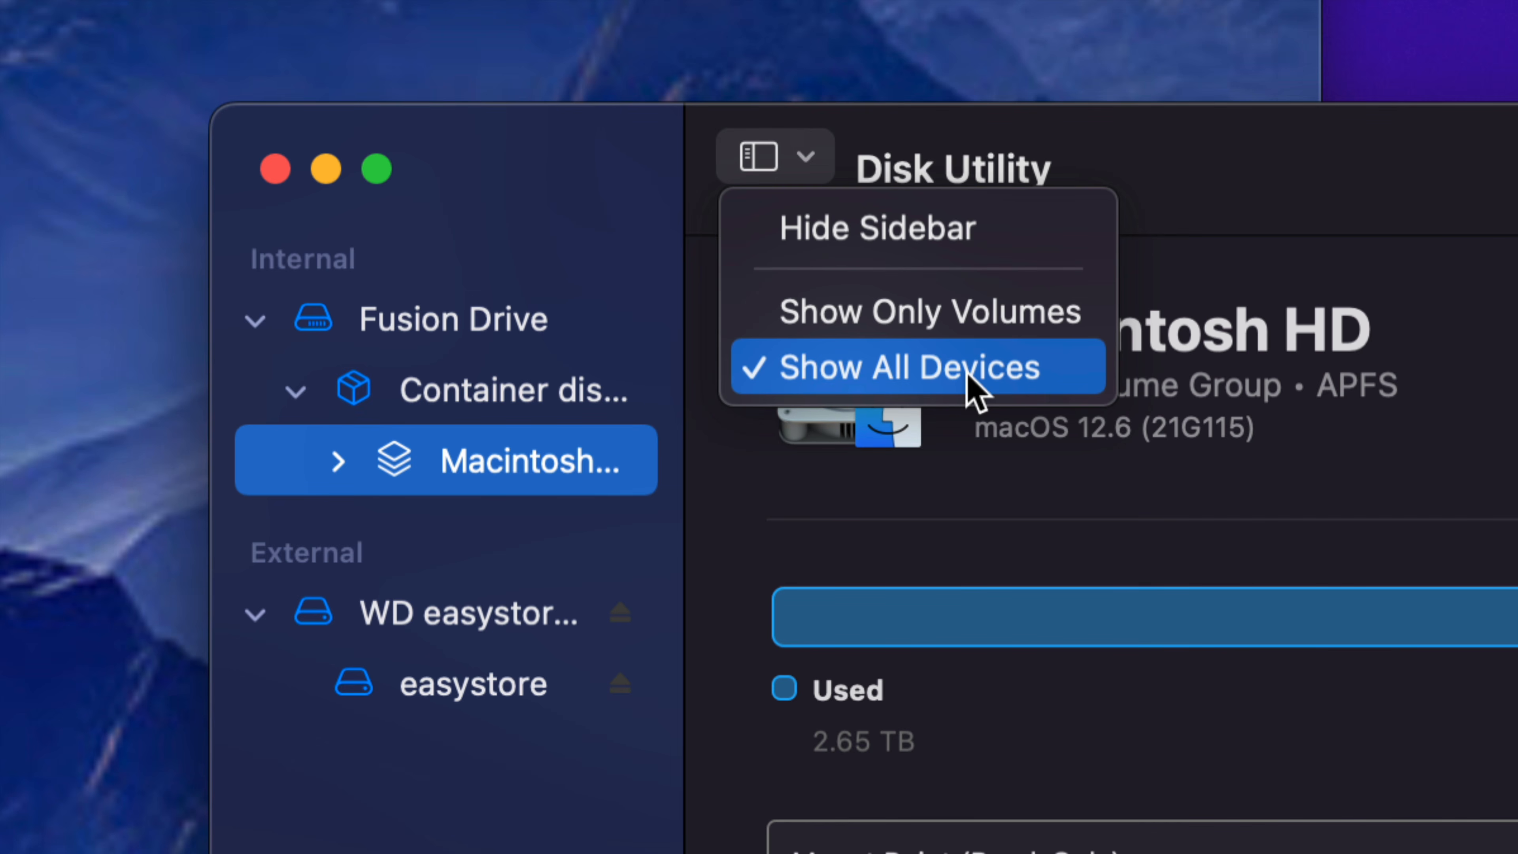
click(859, 321)
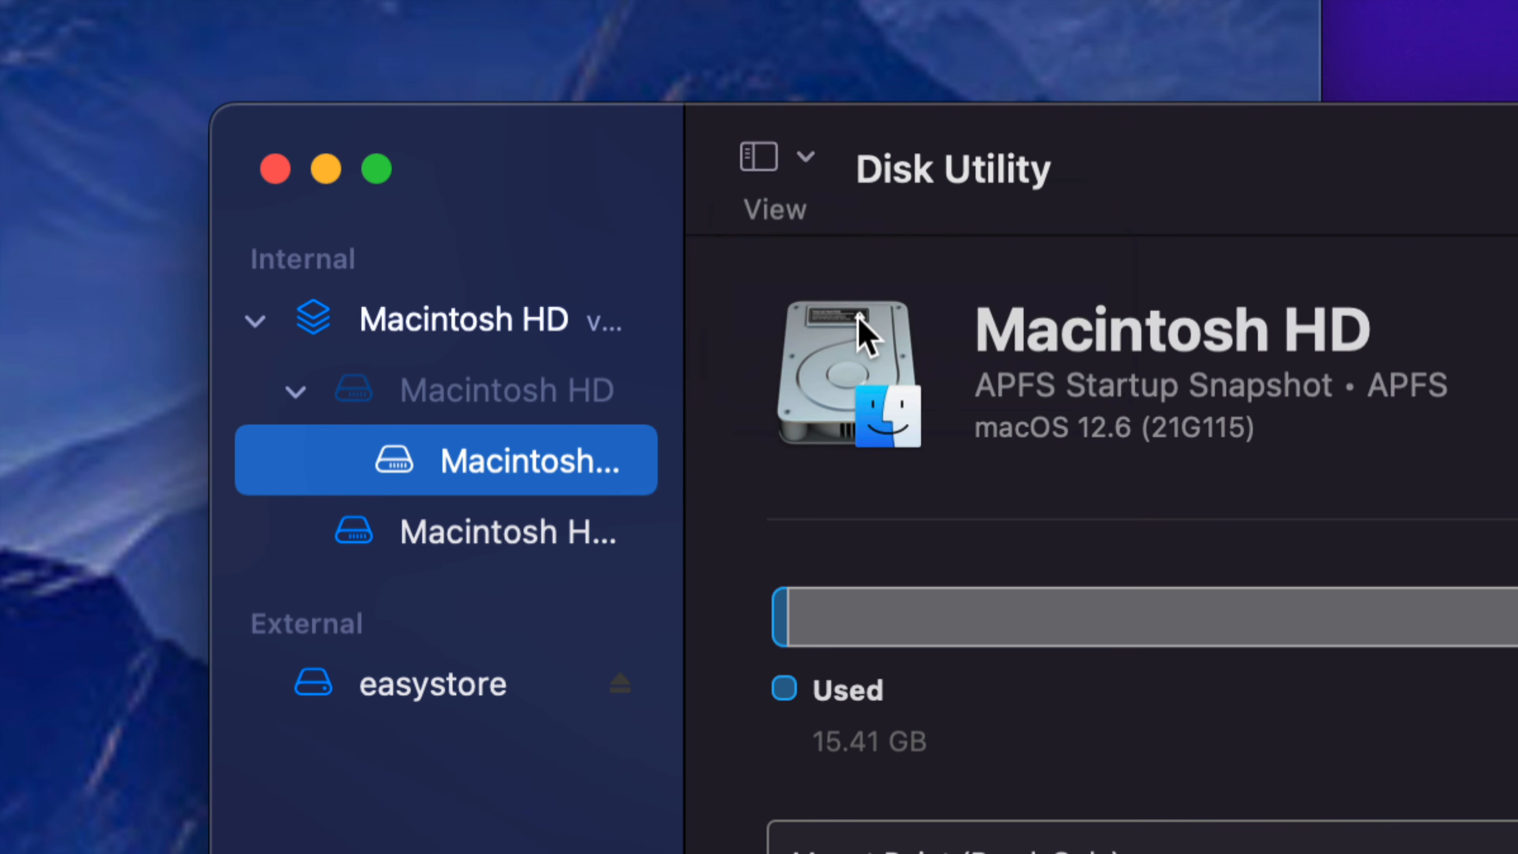
click(805, 156)
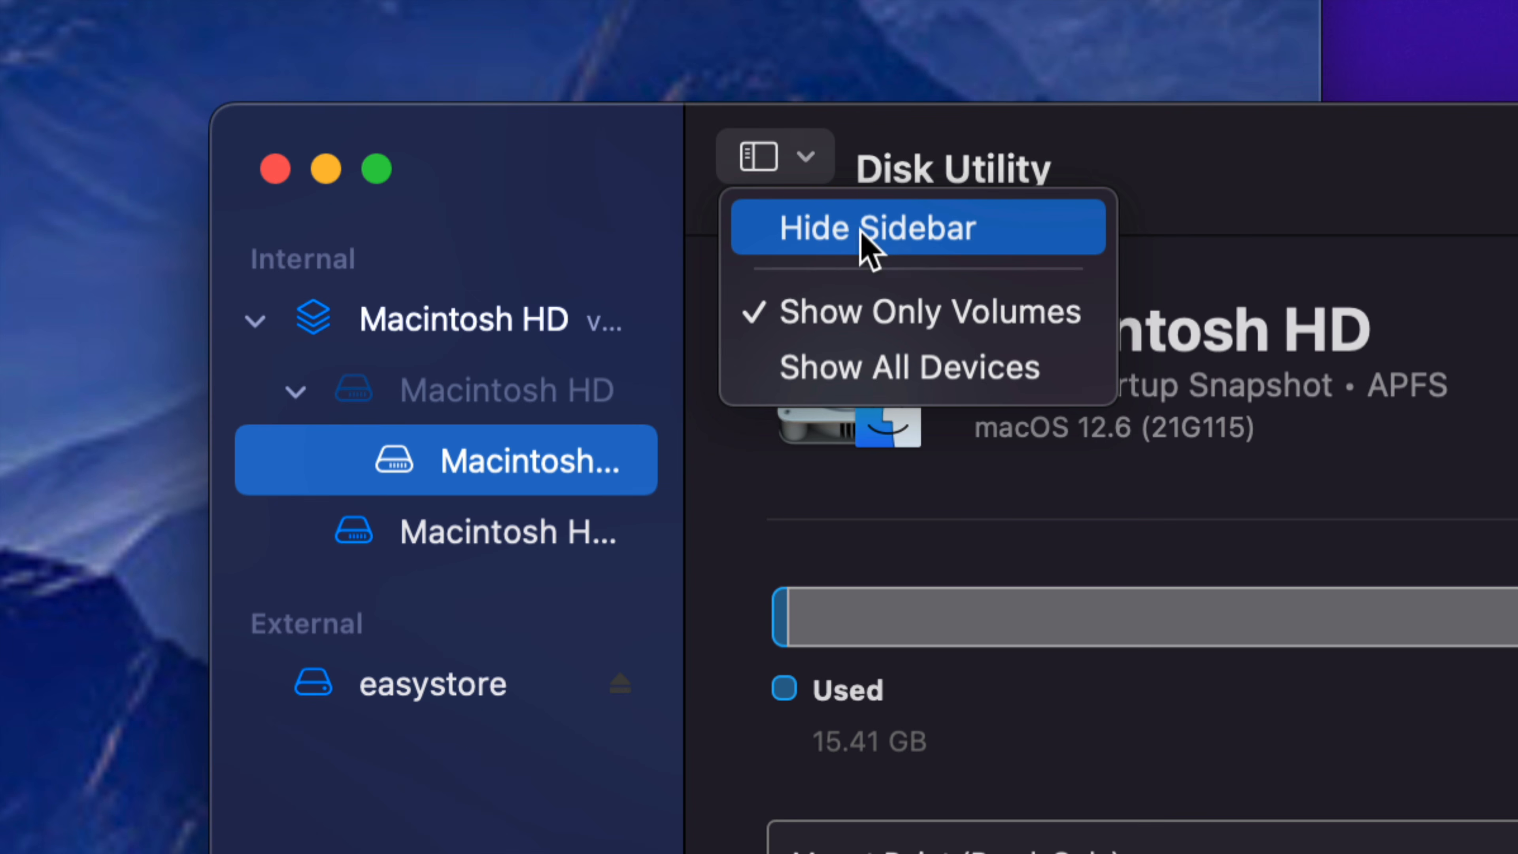
click(840, 366)
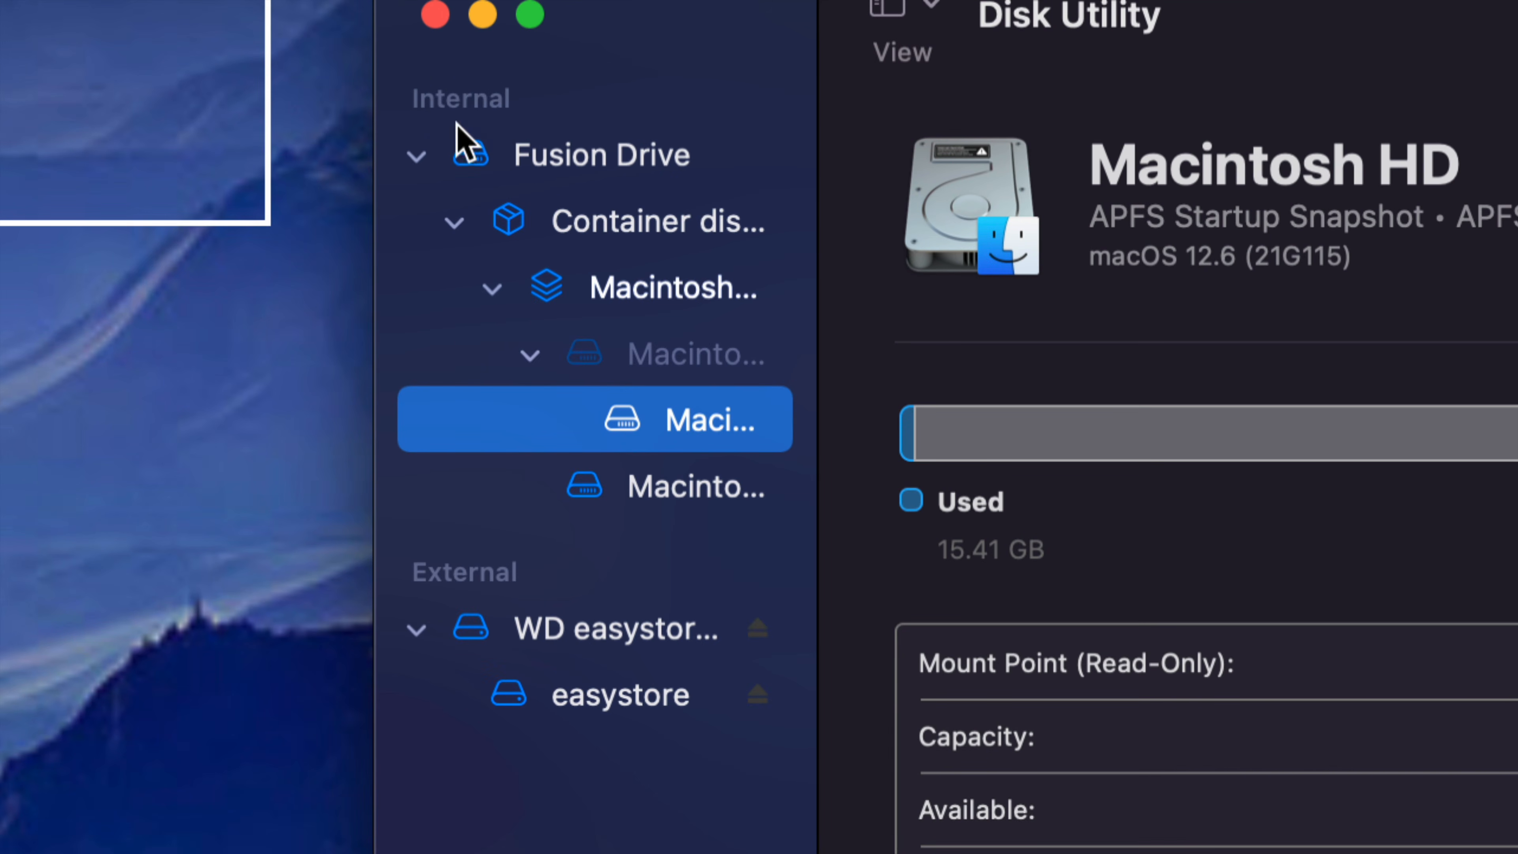
Collapse the internal Fusion Drive, select the external WD easystore disk and open its erase settings
click(410, 145)
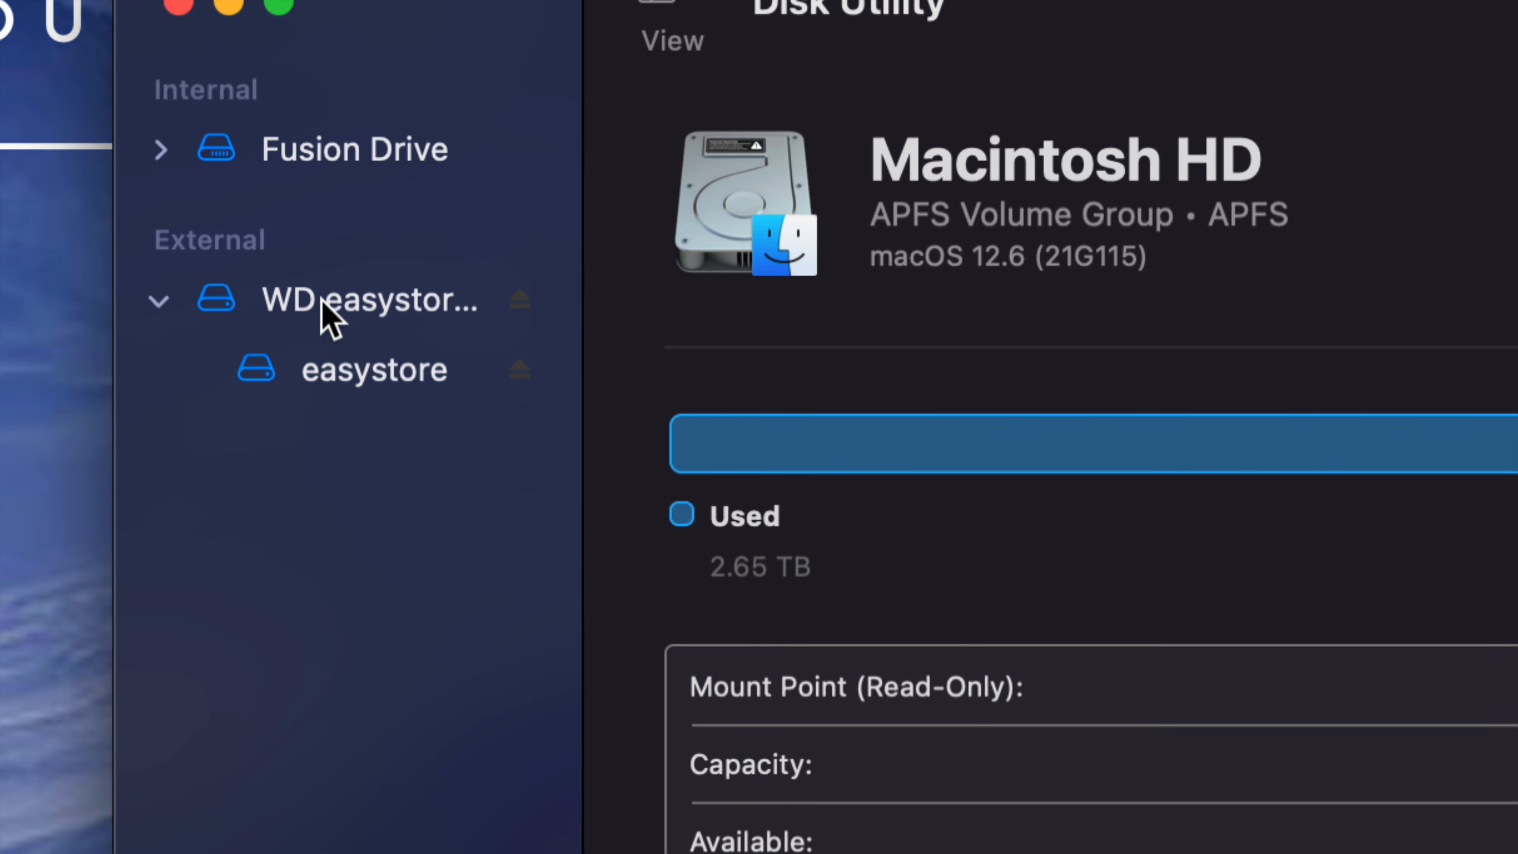
click(646, 311)
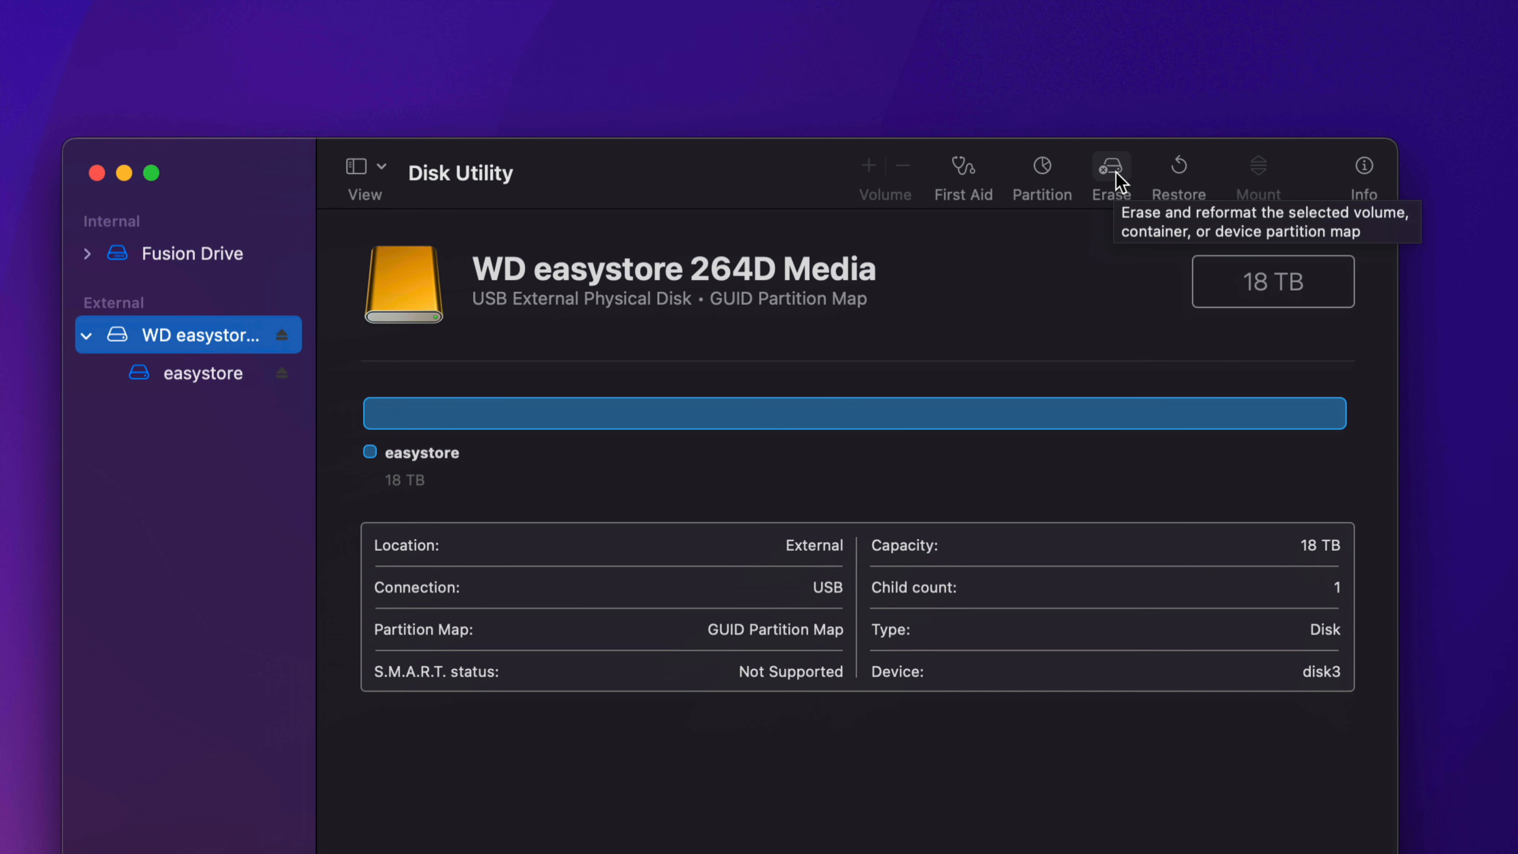
click(1112, 167)
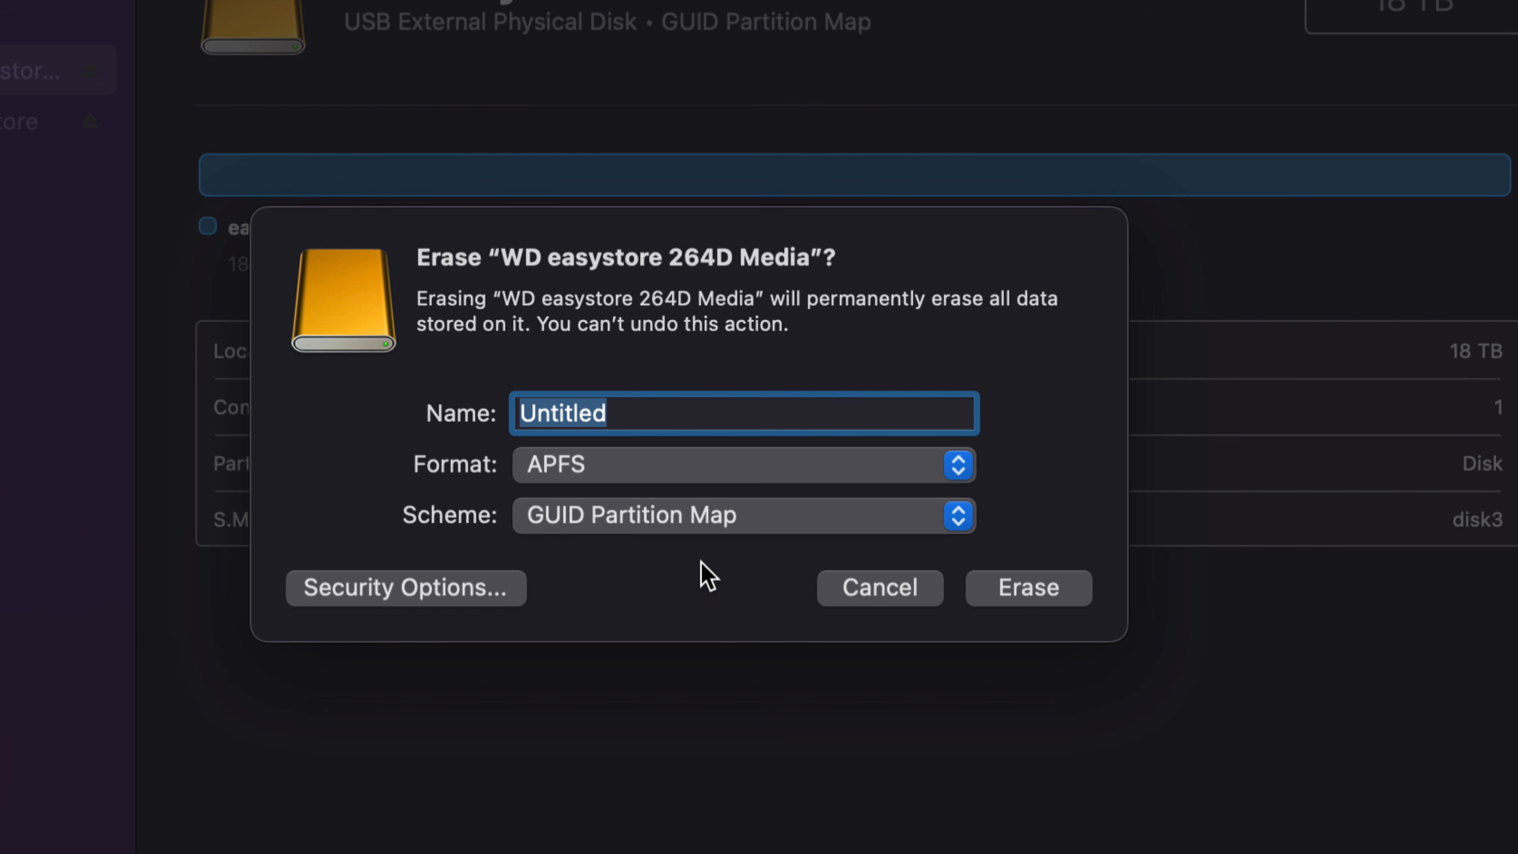
Name the erased disk backup, with the APFS format and the GUID Partition Map scheme
click(593, 469)
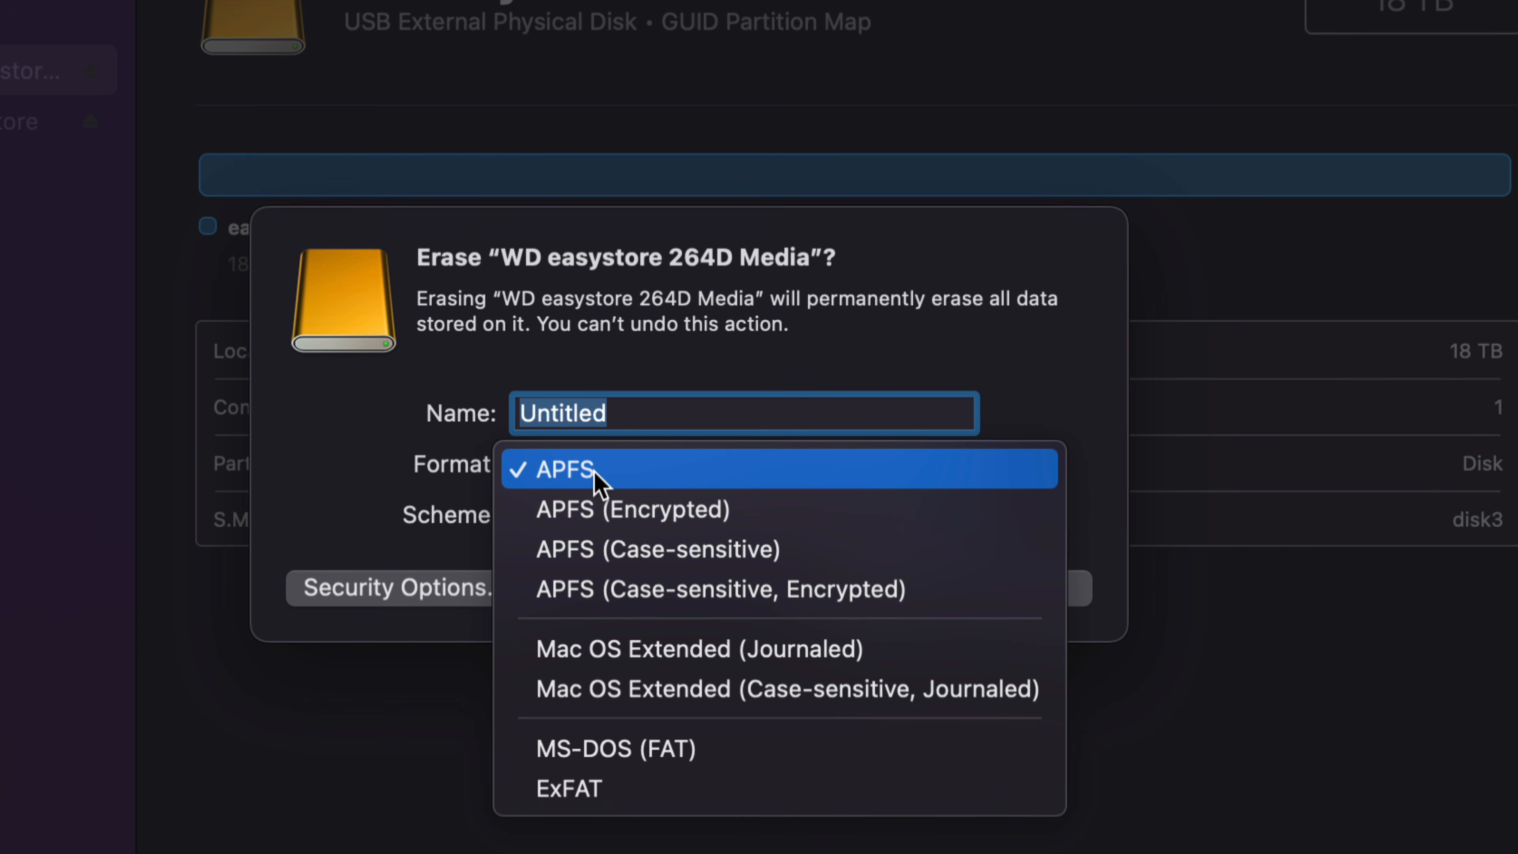
click(595, 470)
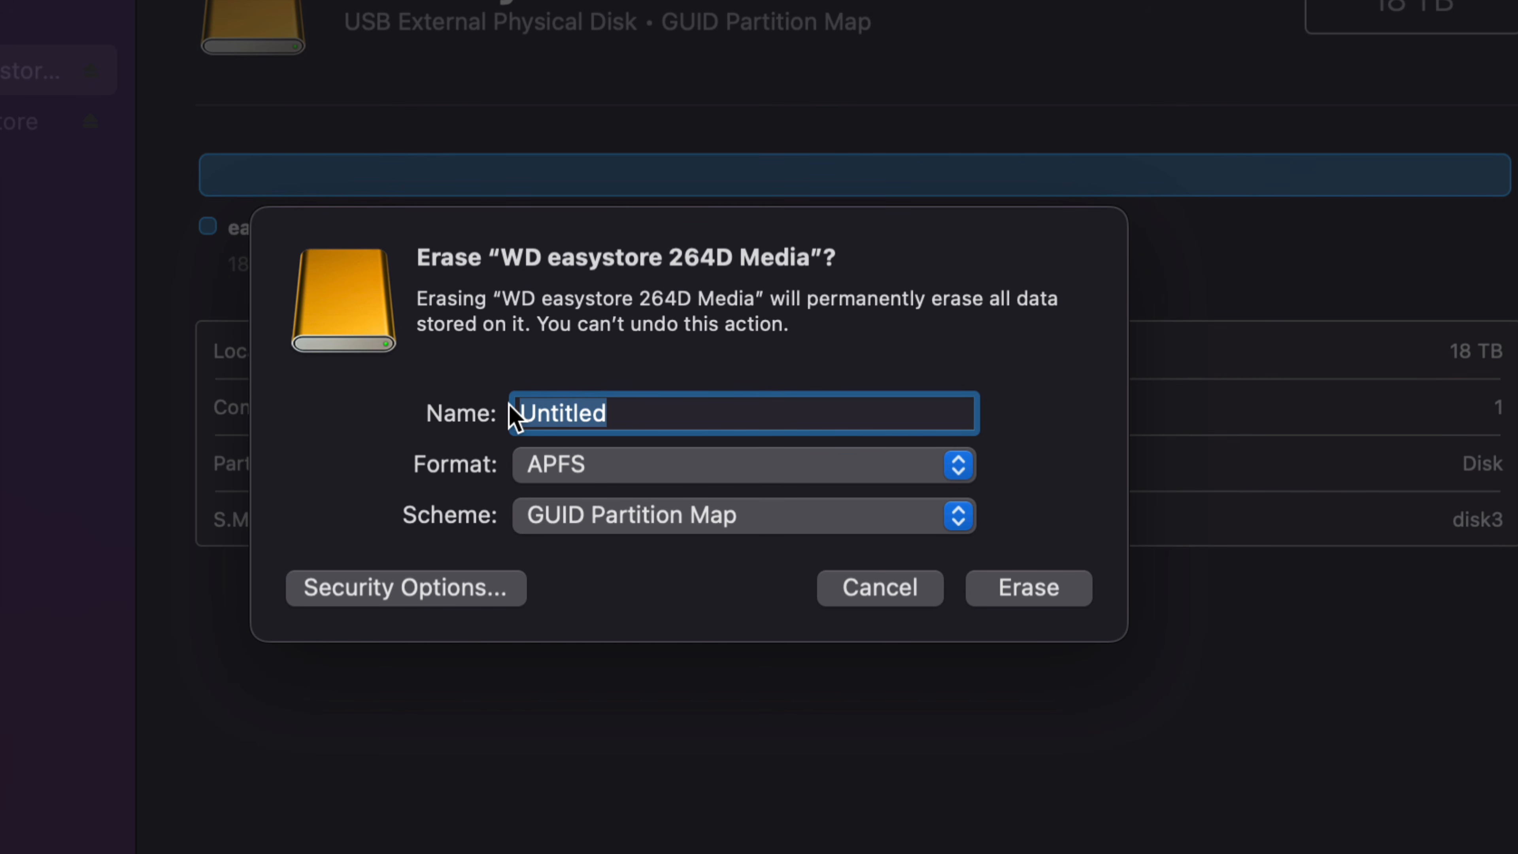
text(backup)
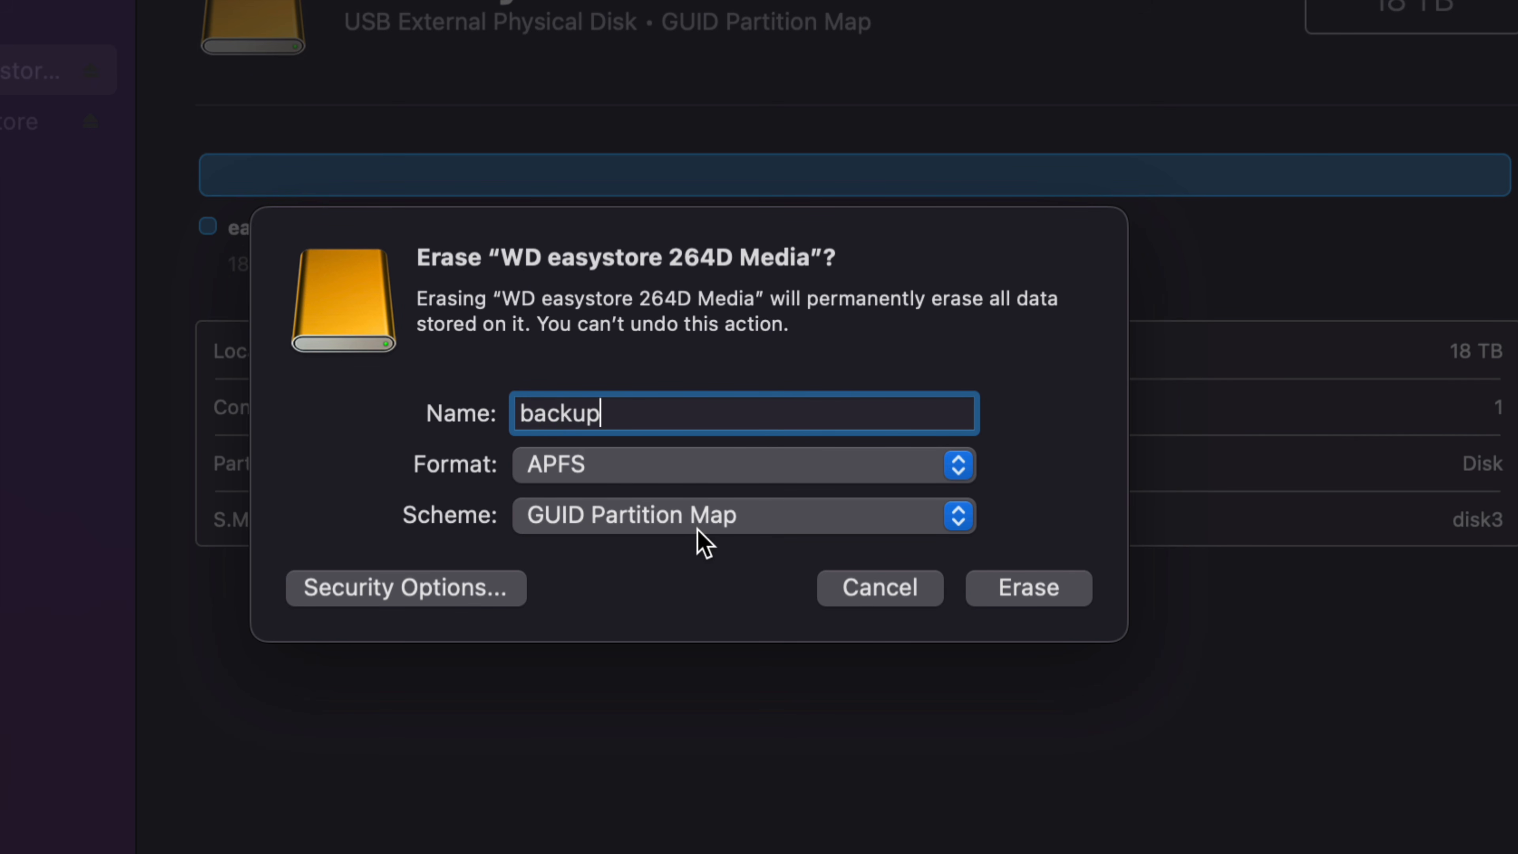
click(689, 519)
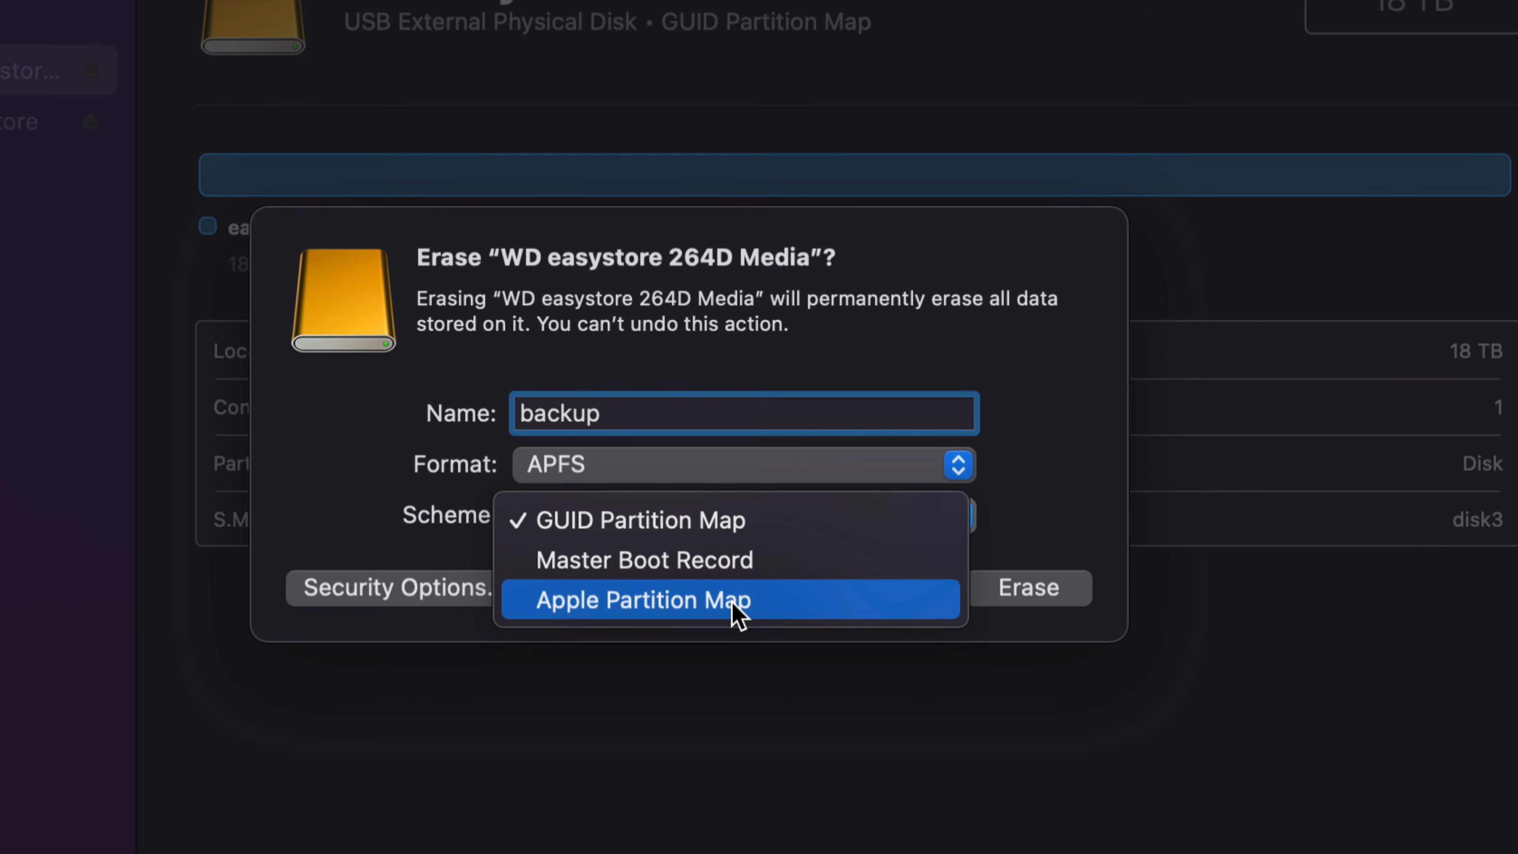
click(722, 533)
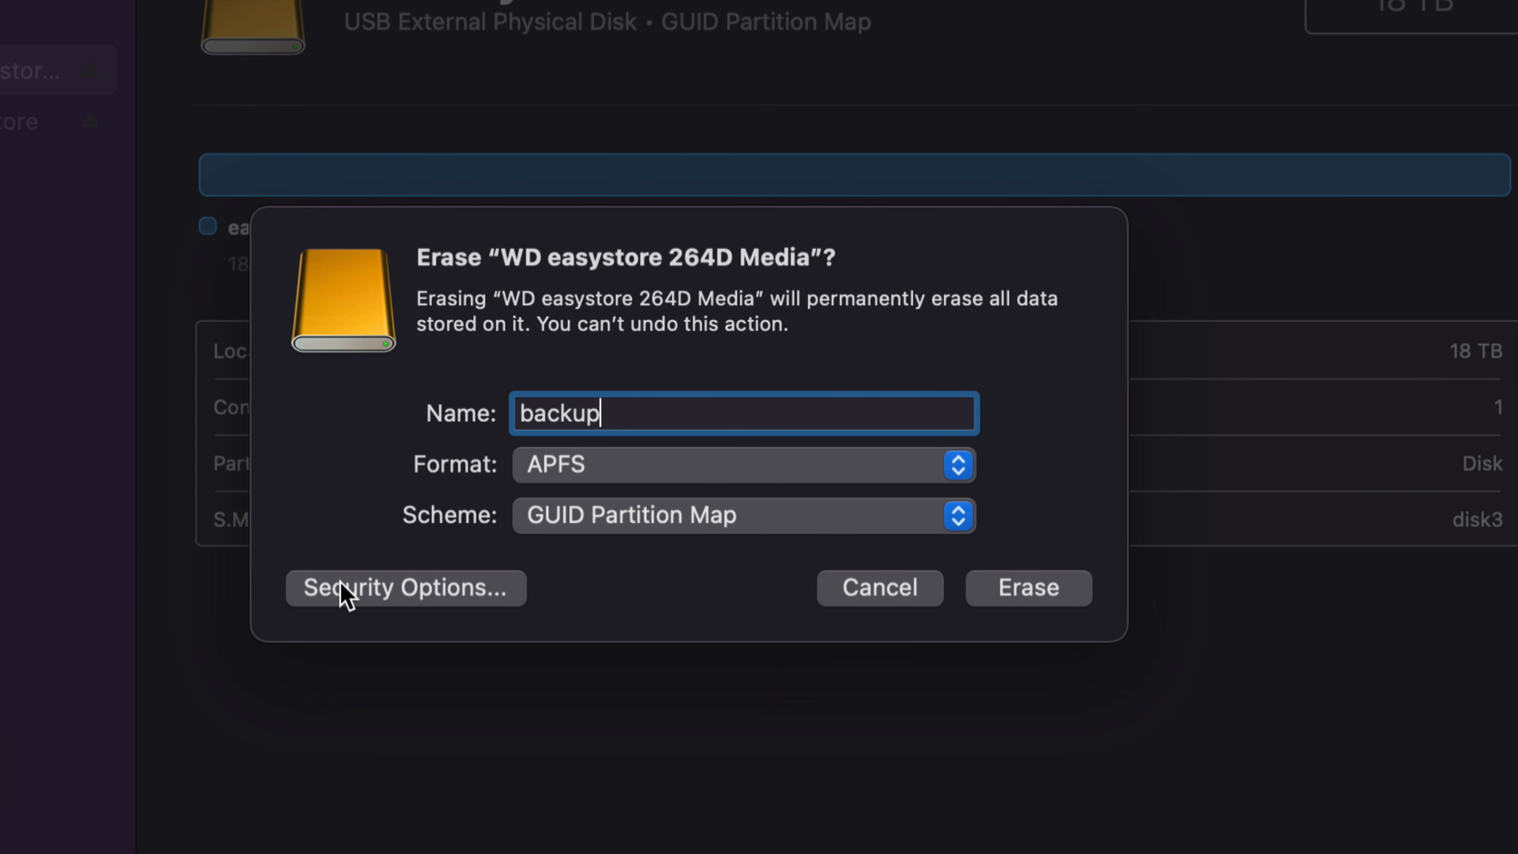
Try the two-pass overwrite level in the erase security options, and return to Fastest
click(345, 592)
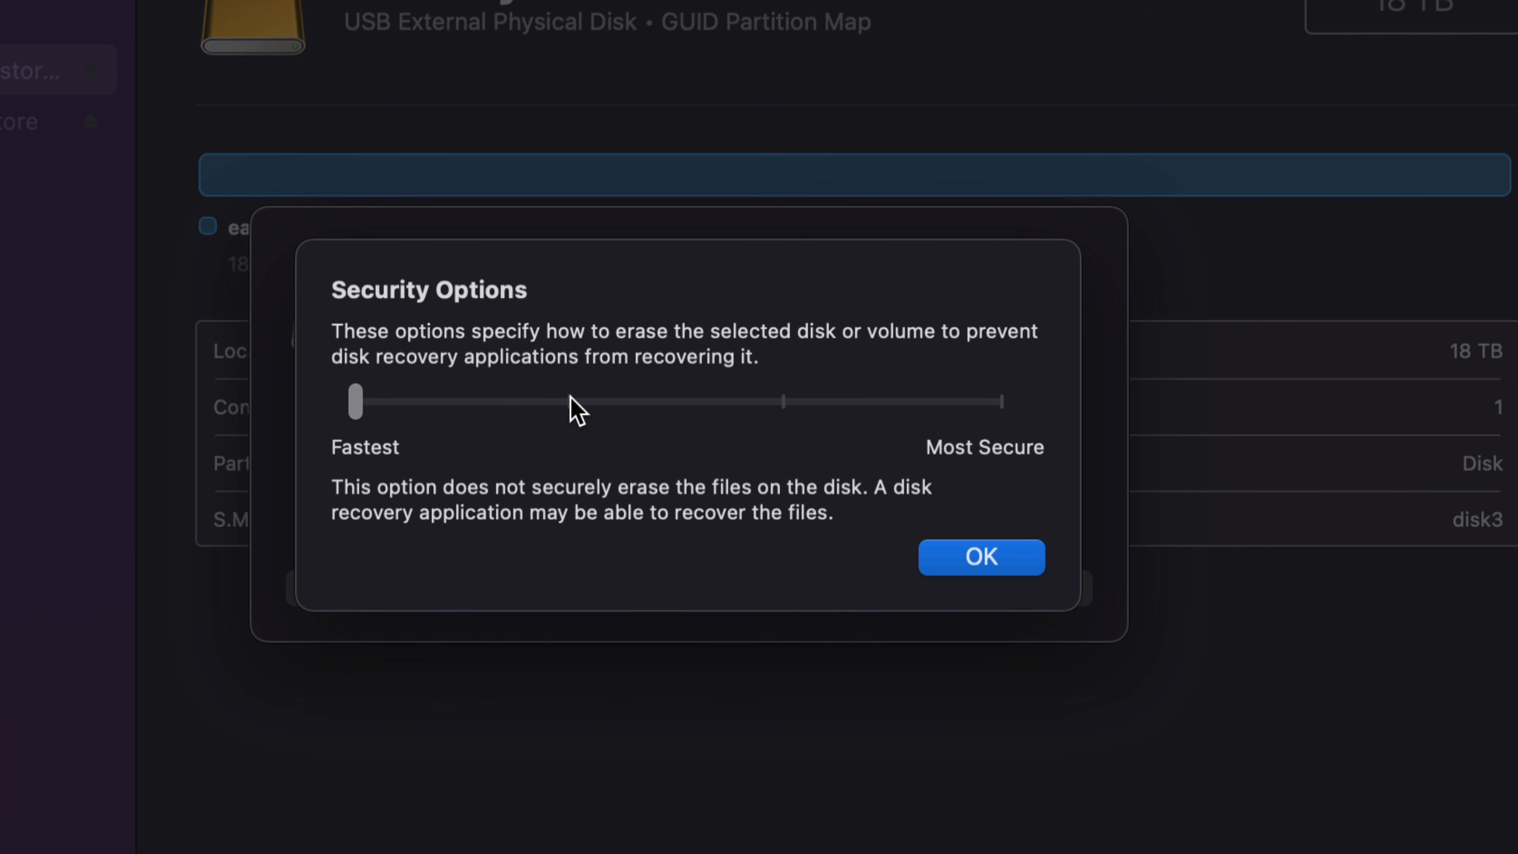
click(570, 409)
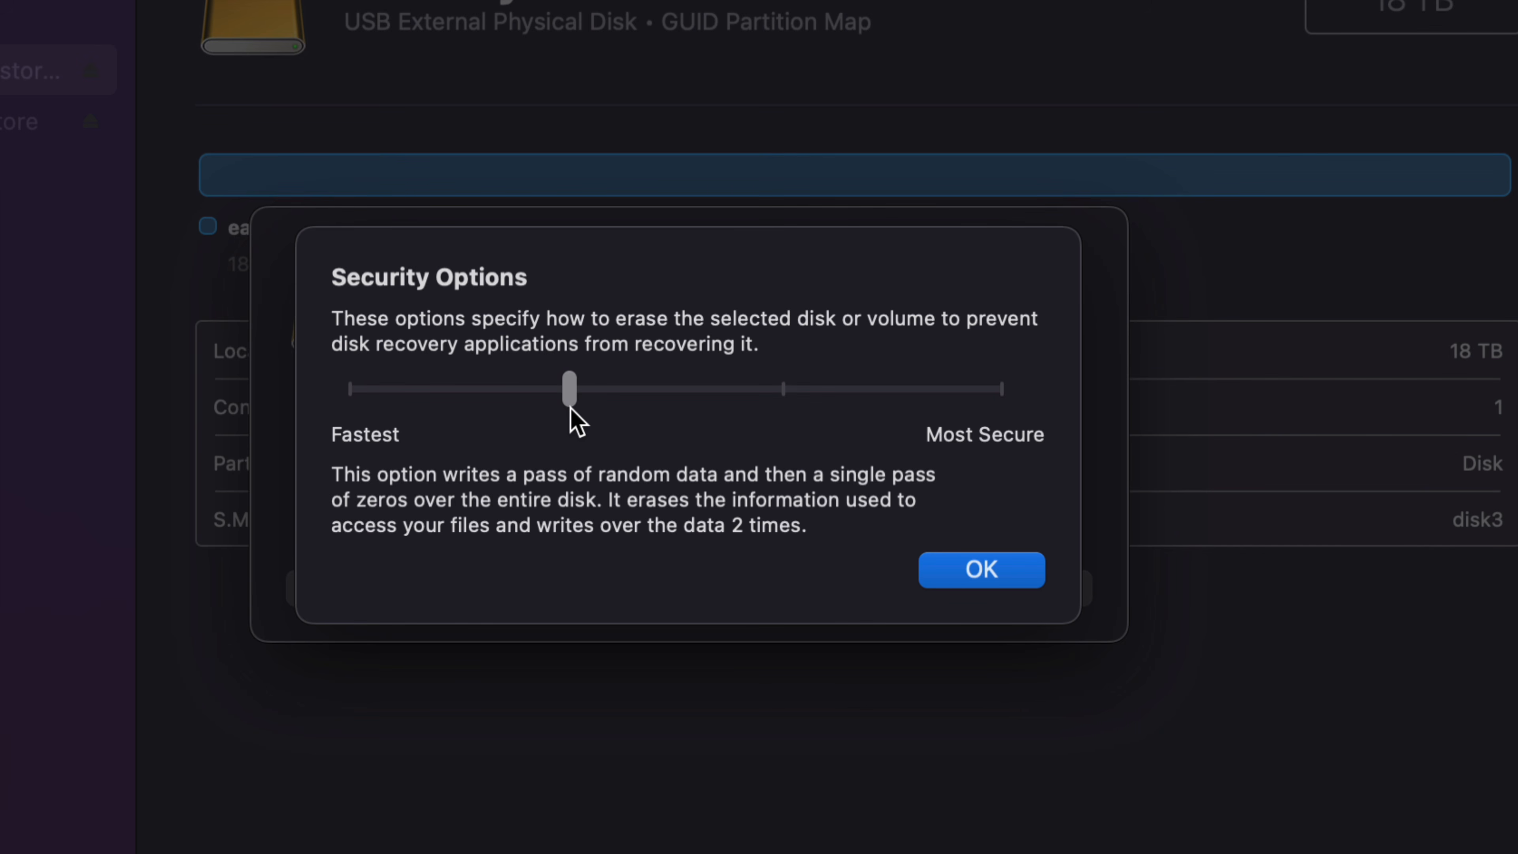
click(353, 389)
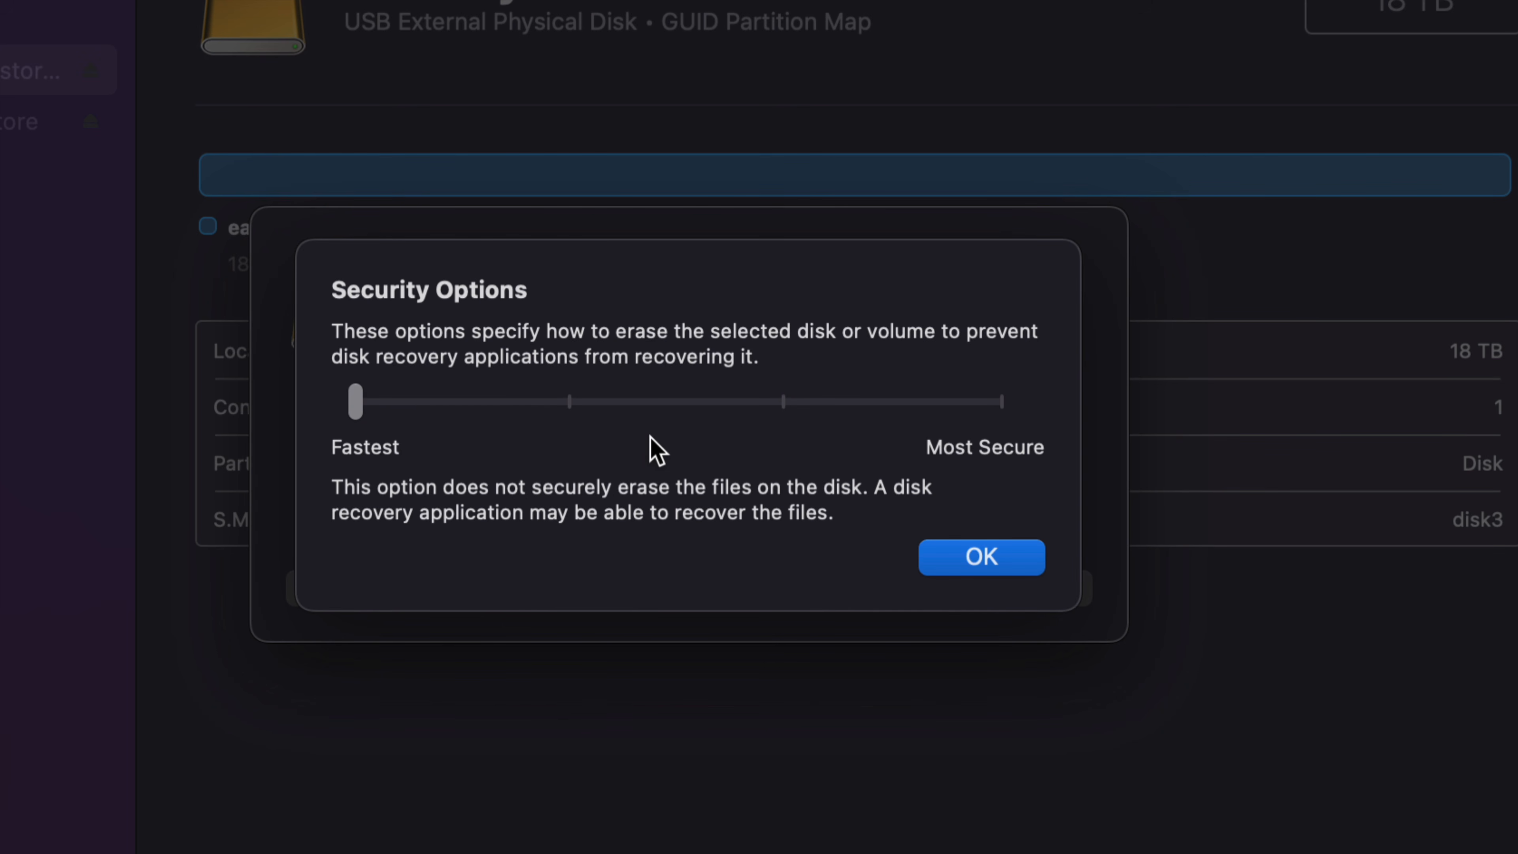
click(982, 557)
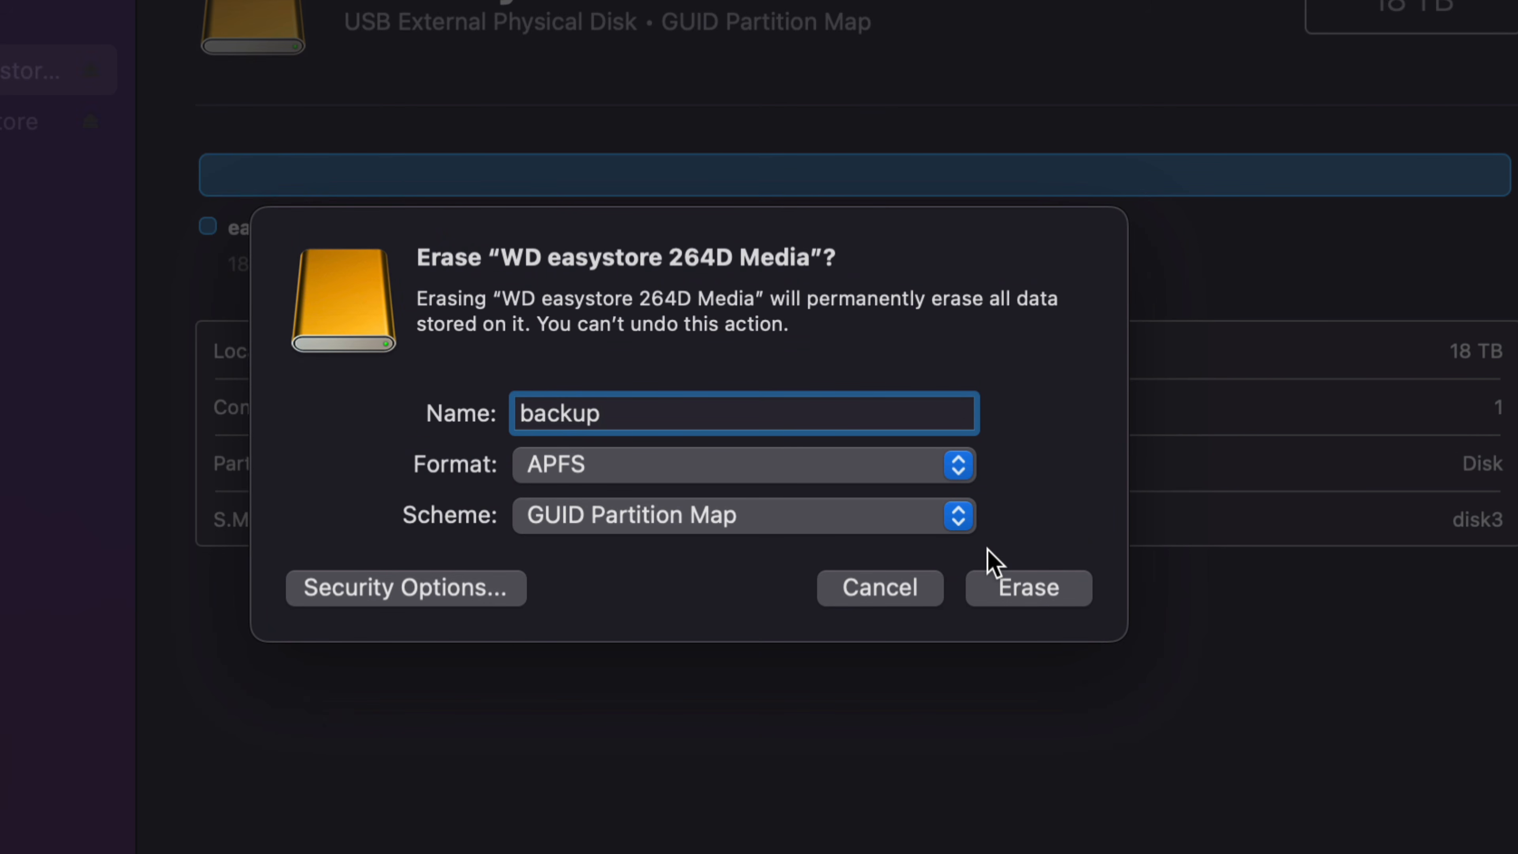
Erase the WD easystore disk with the chosen settings and open the new backup drive from the desktop
click(1058, 612)
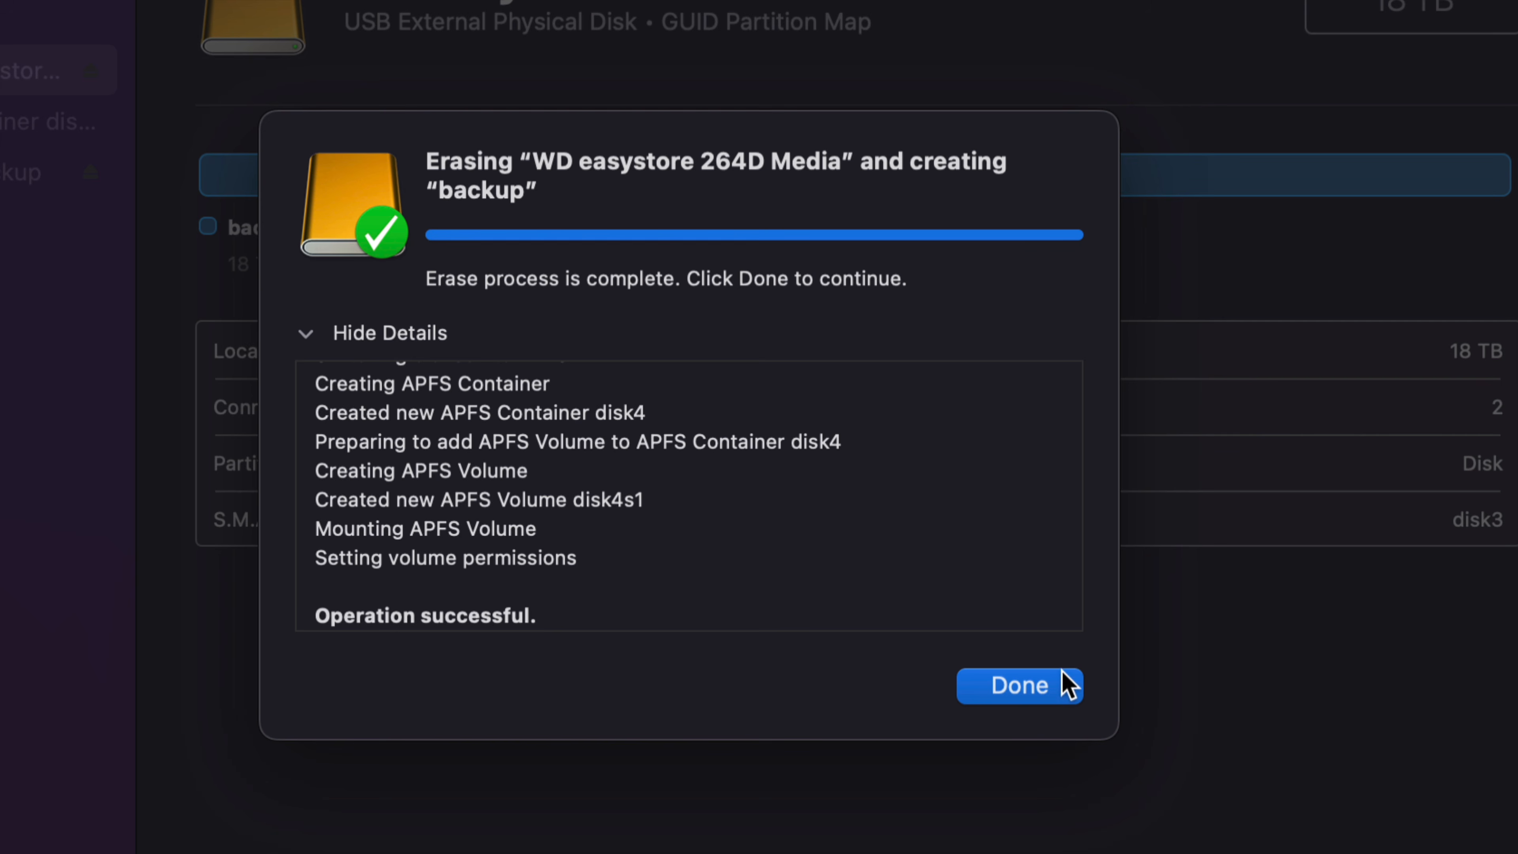
click(1037, 694)
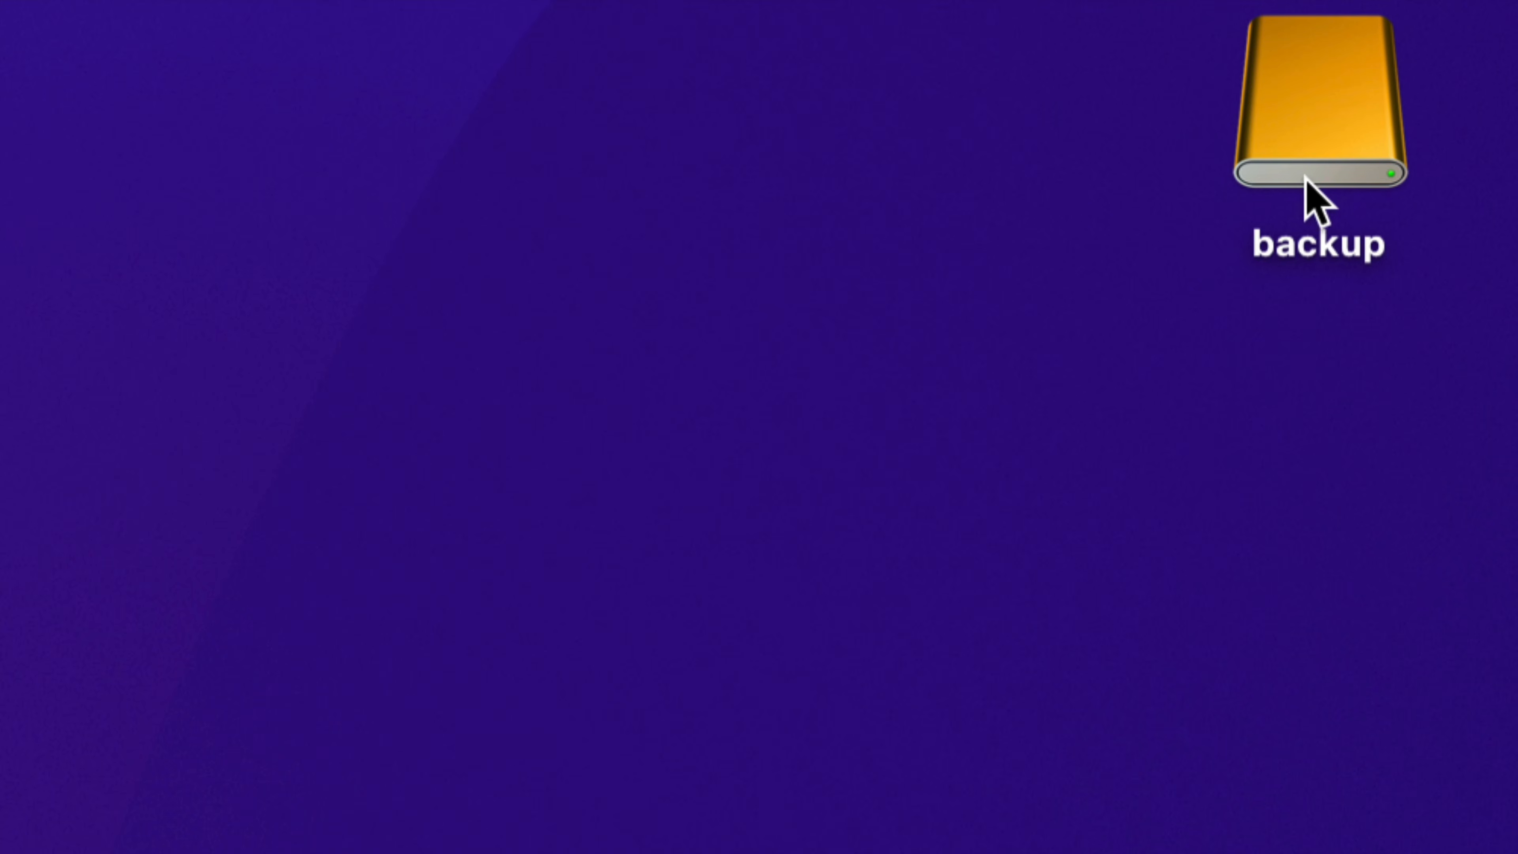
click(1344, 136)
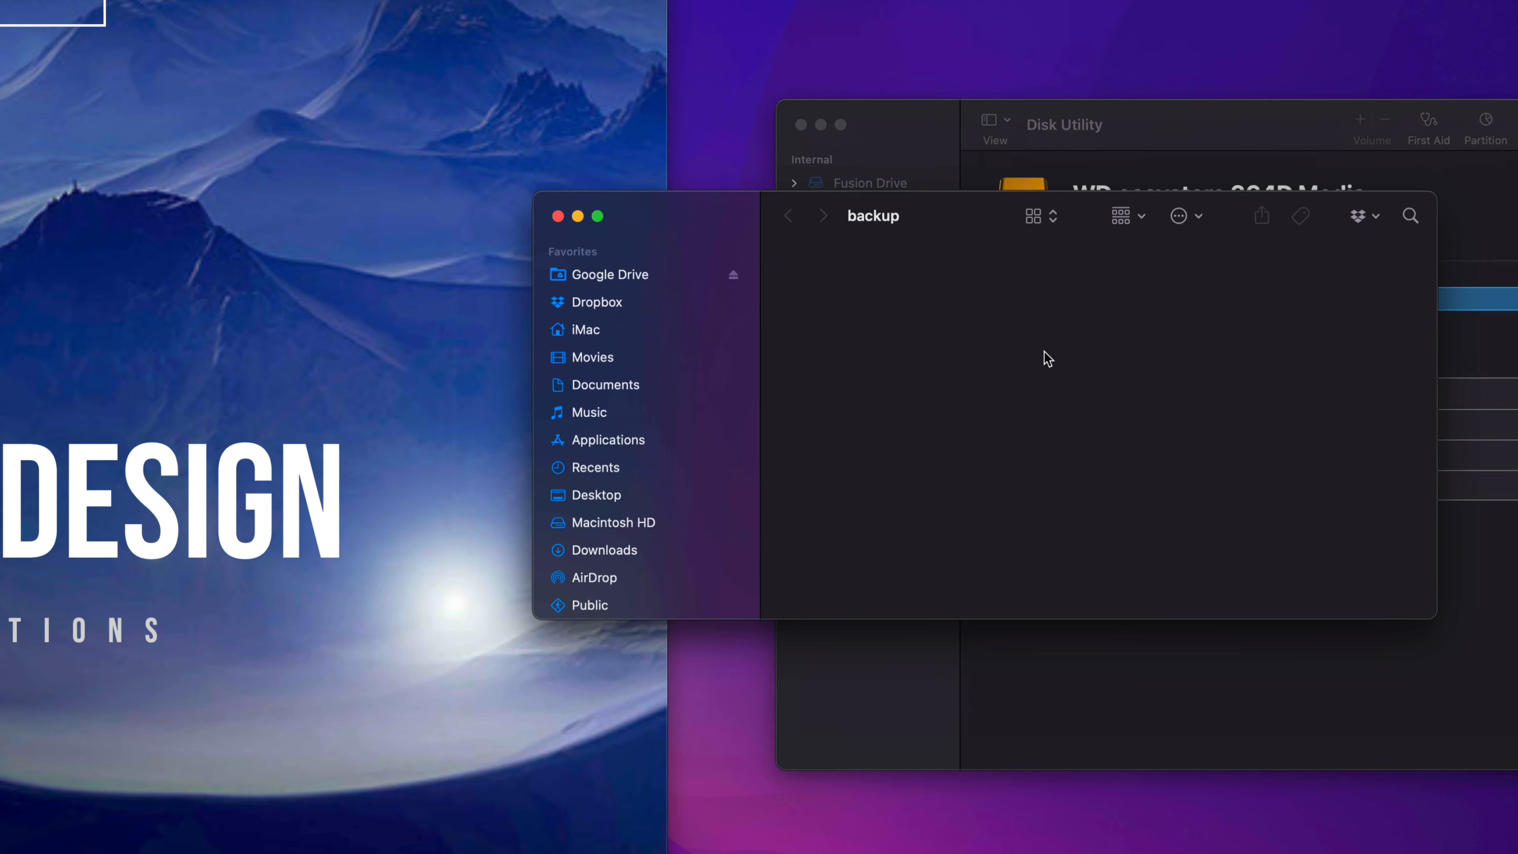
Arrange the Disk Utility and backup windows so both are visible, and move the desktop file "what I choose for the truck" clear of them
drag(710, 236, 546, 199)
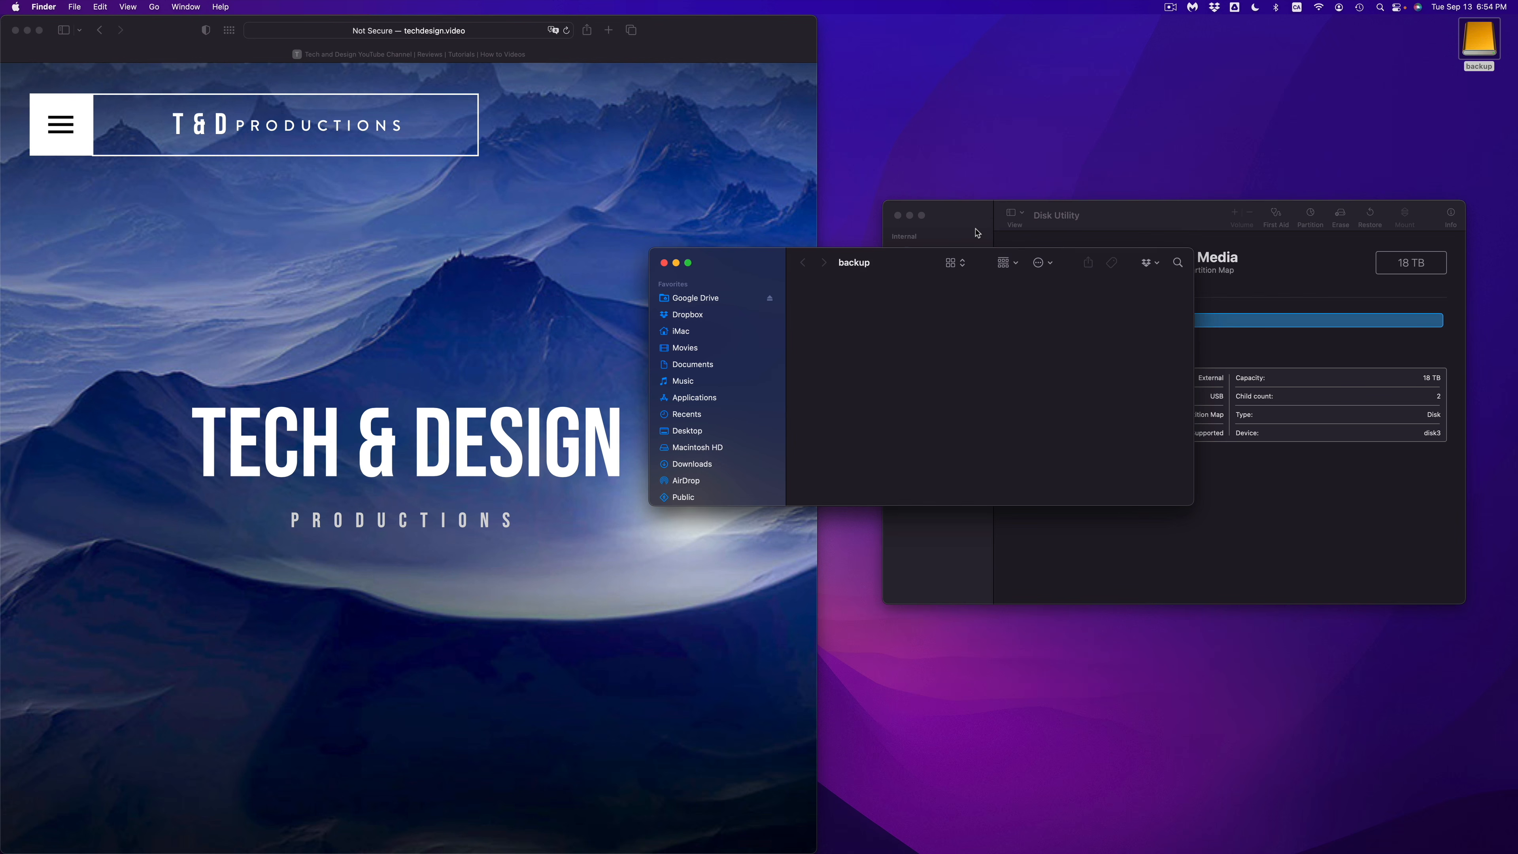
drag(976, 232, 987, 48)
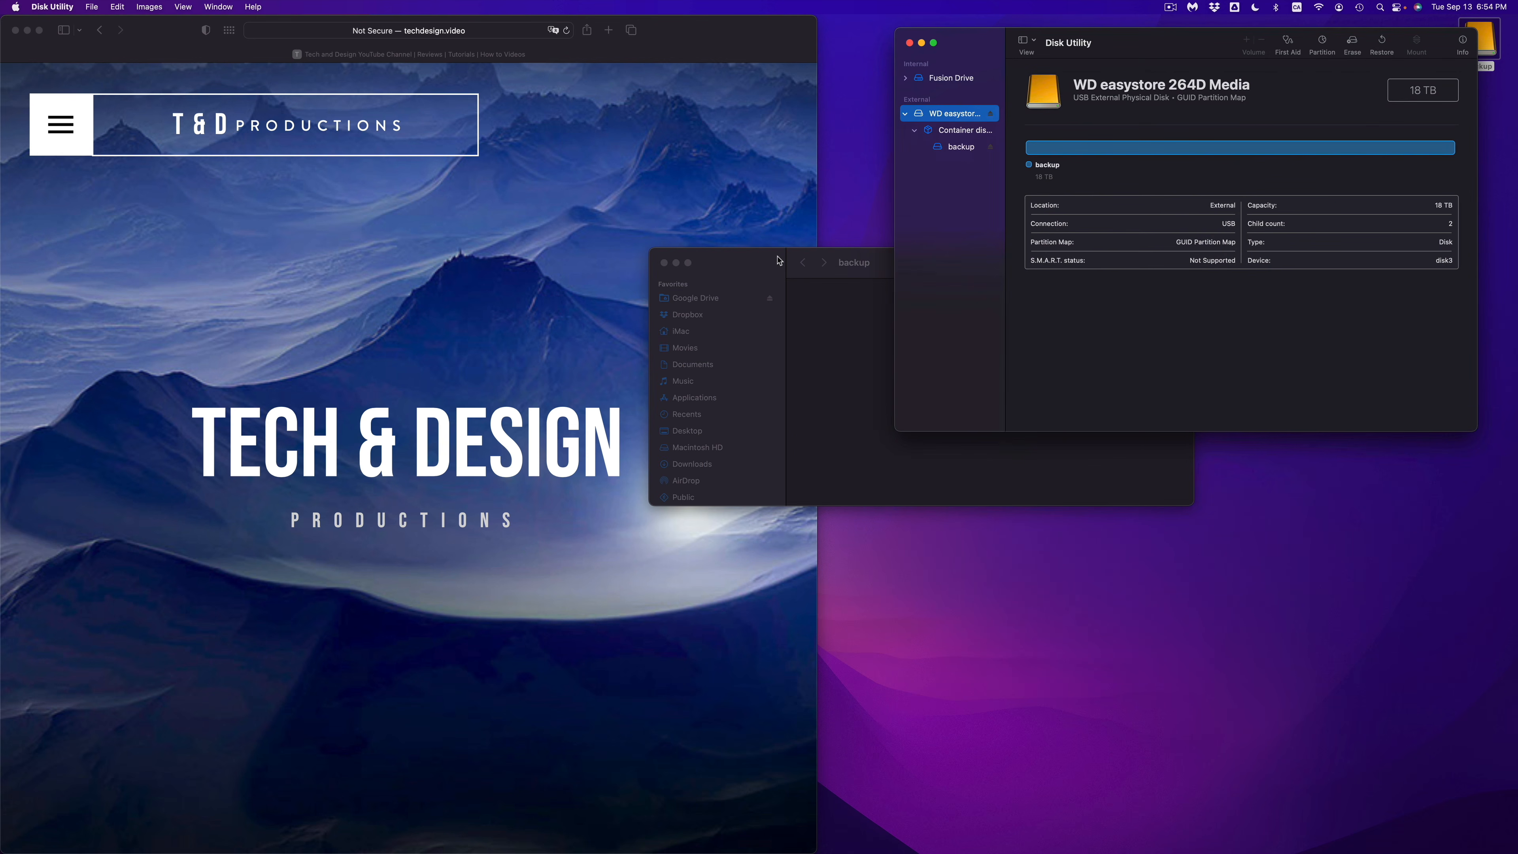
click(755, 267)
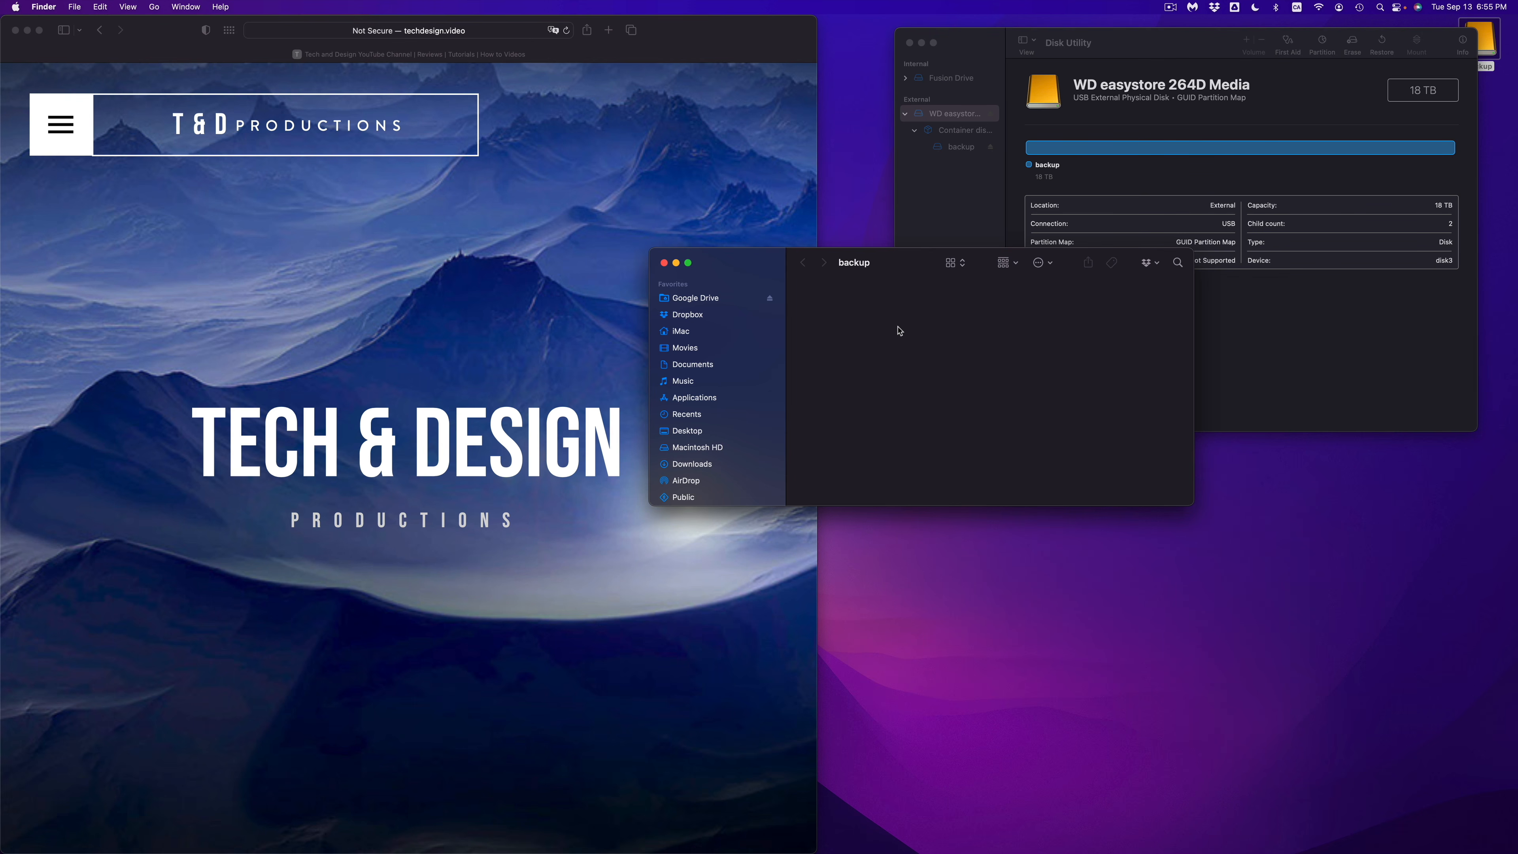
drag(932, 255, 920, 417)
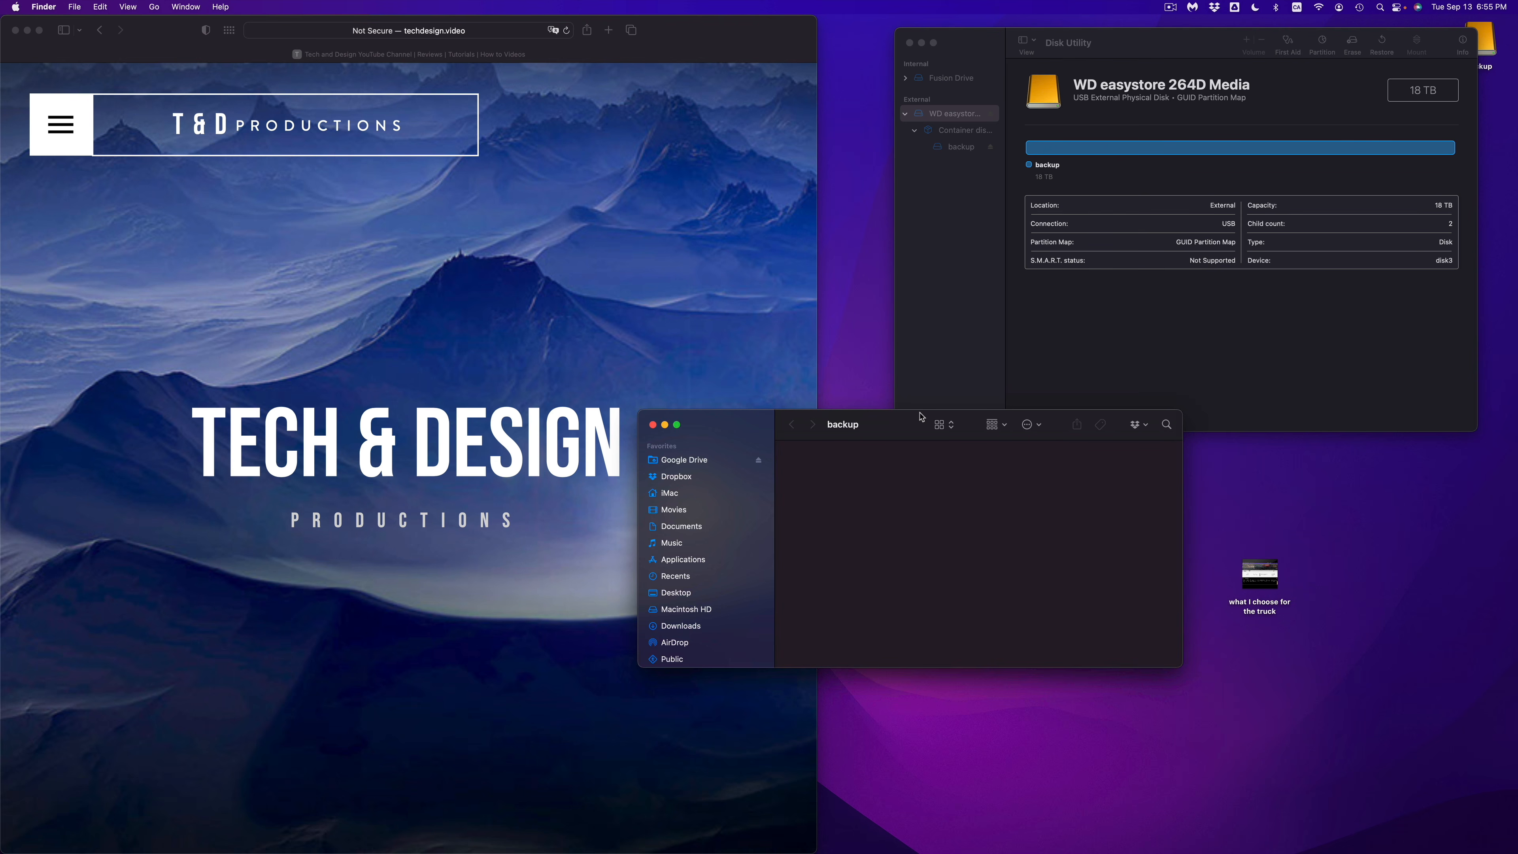
drag(921, 416, 955, 426)
click(1267, 587)
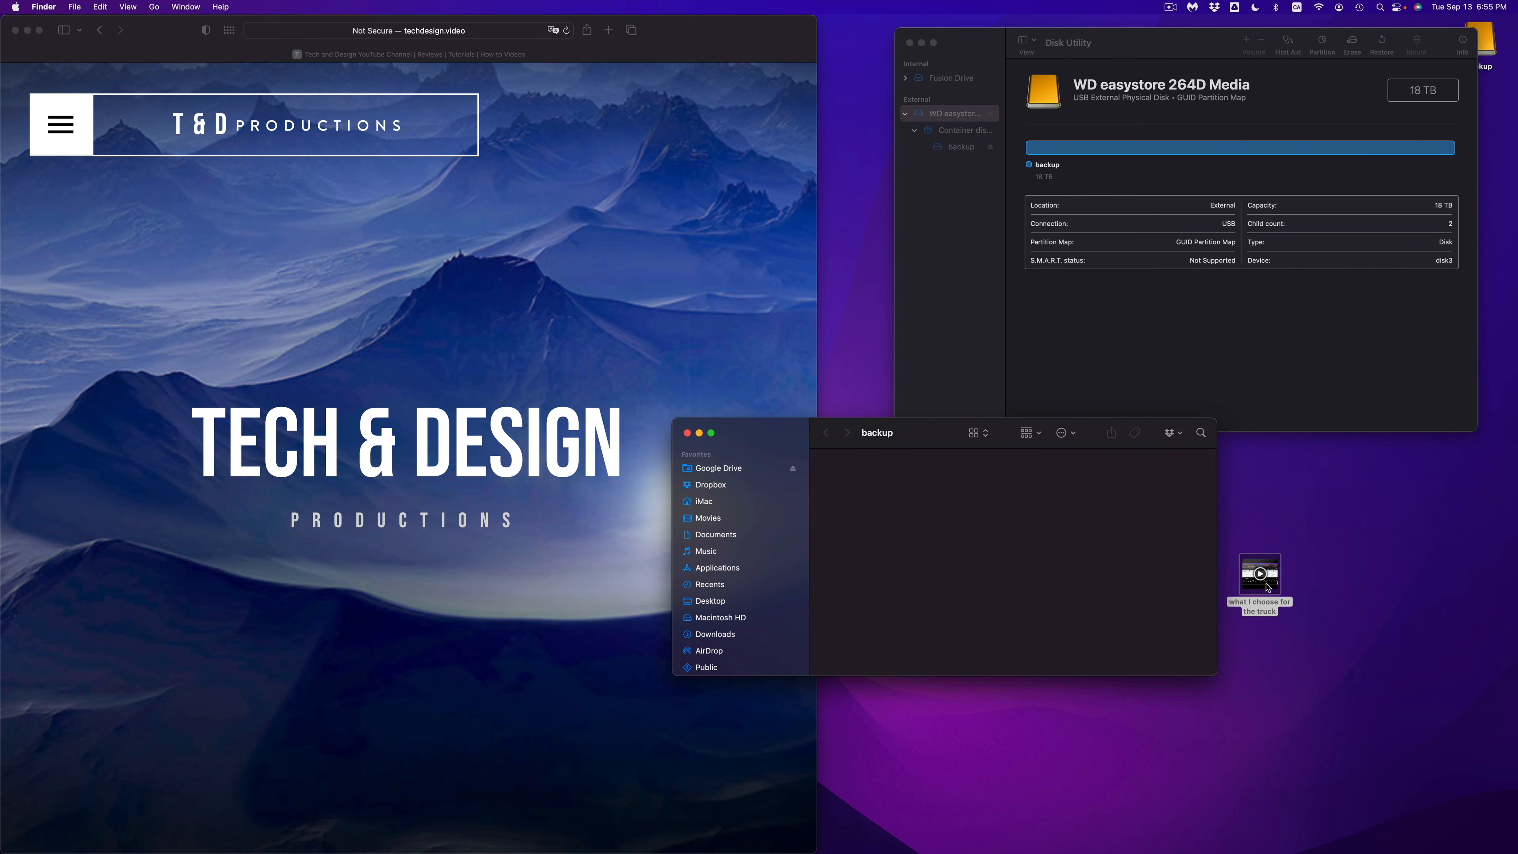
drag(1267, 587, 1315, 528)
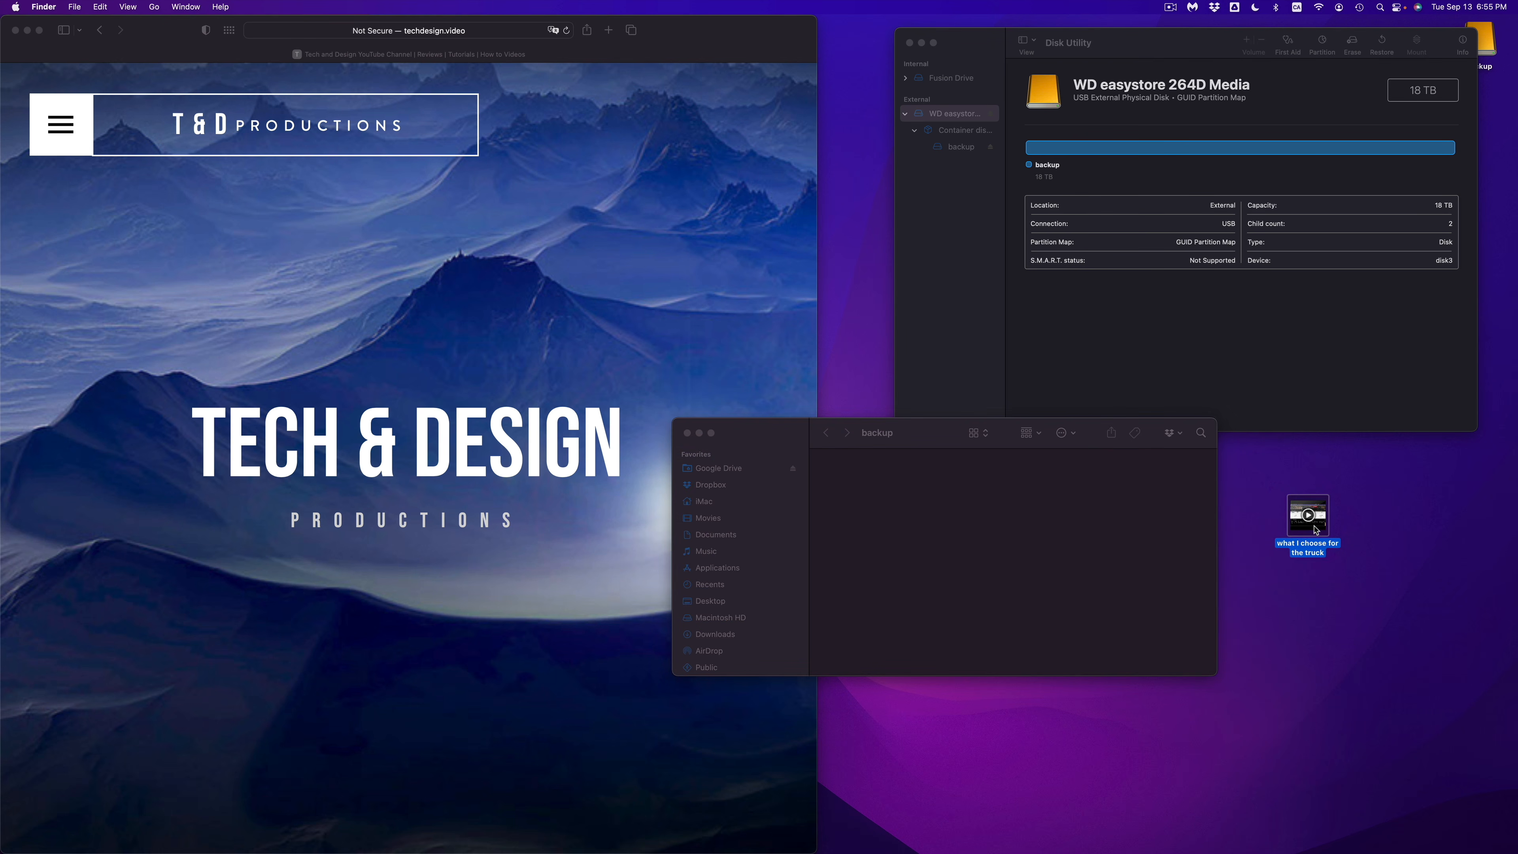
Create a new folder on the desktop and copy it and the file "what I choose for the truck" to the backup drive
click(1358, 530)
right_click(1358, 530)
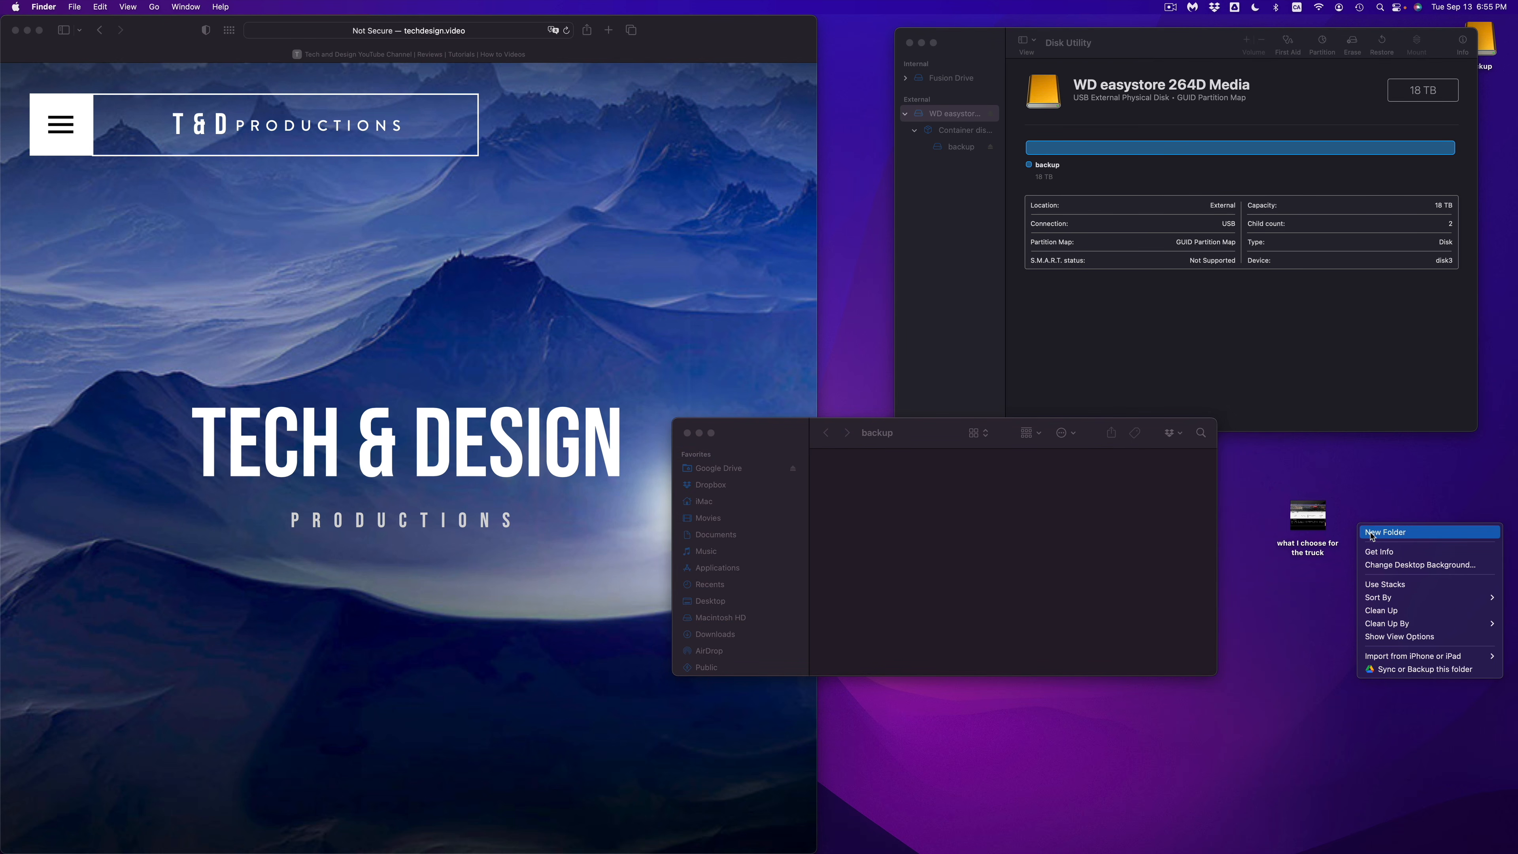
click(1381, 535)
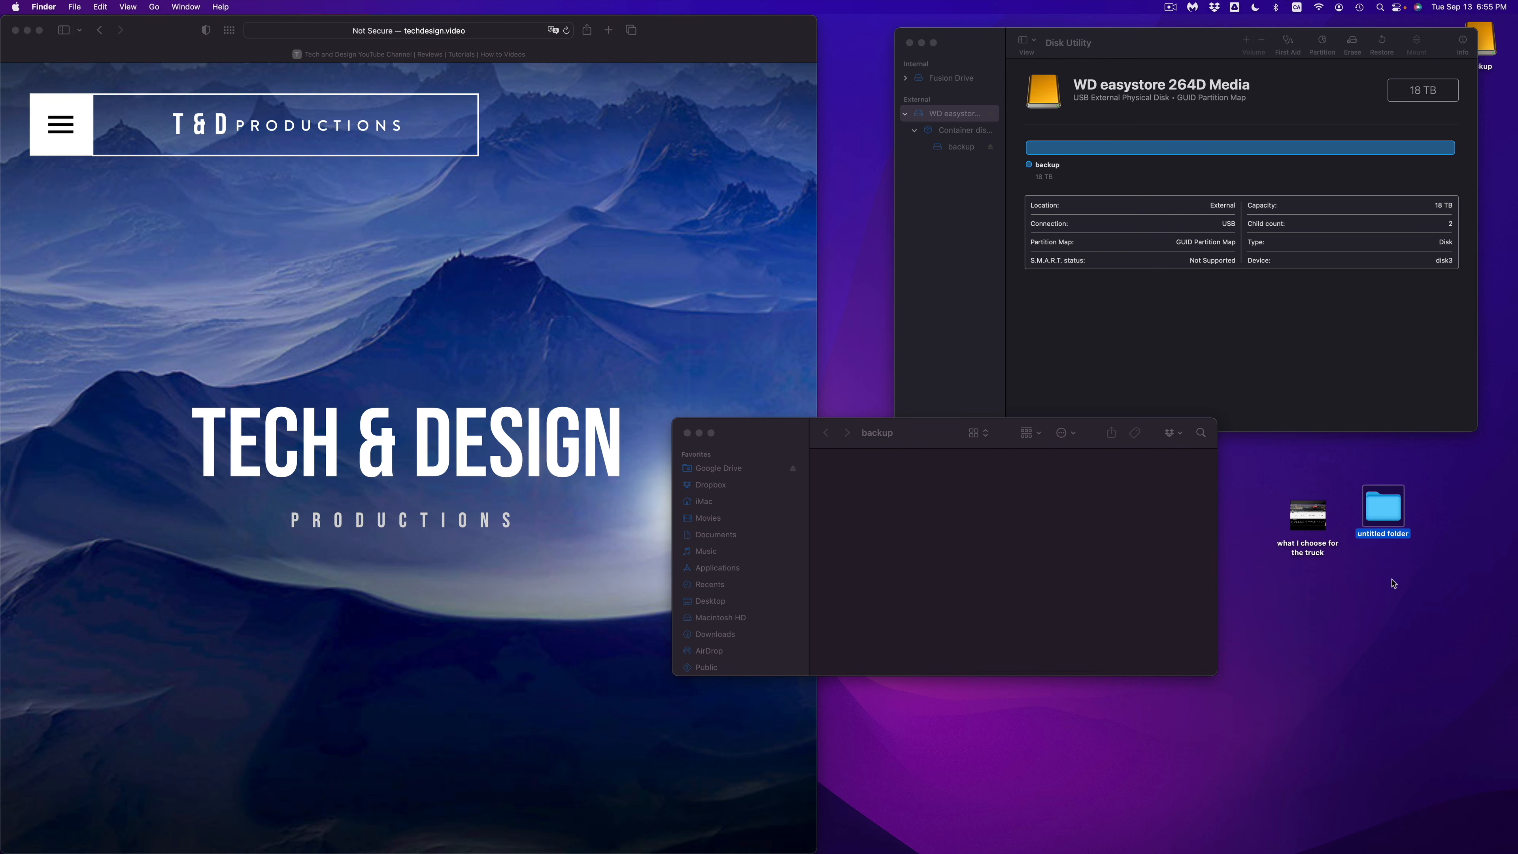
drag(1383, 508, 988, 470)
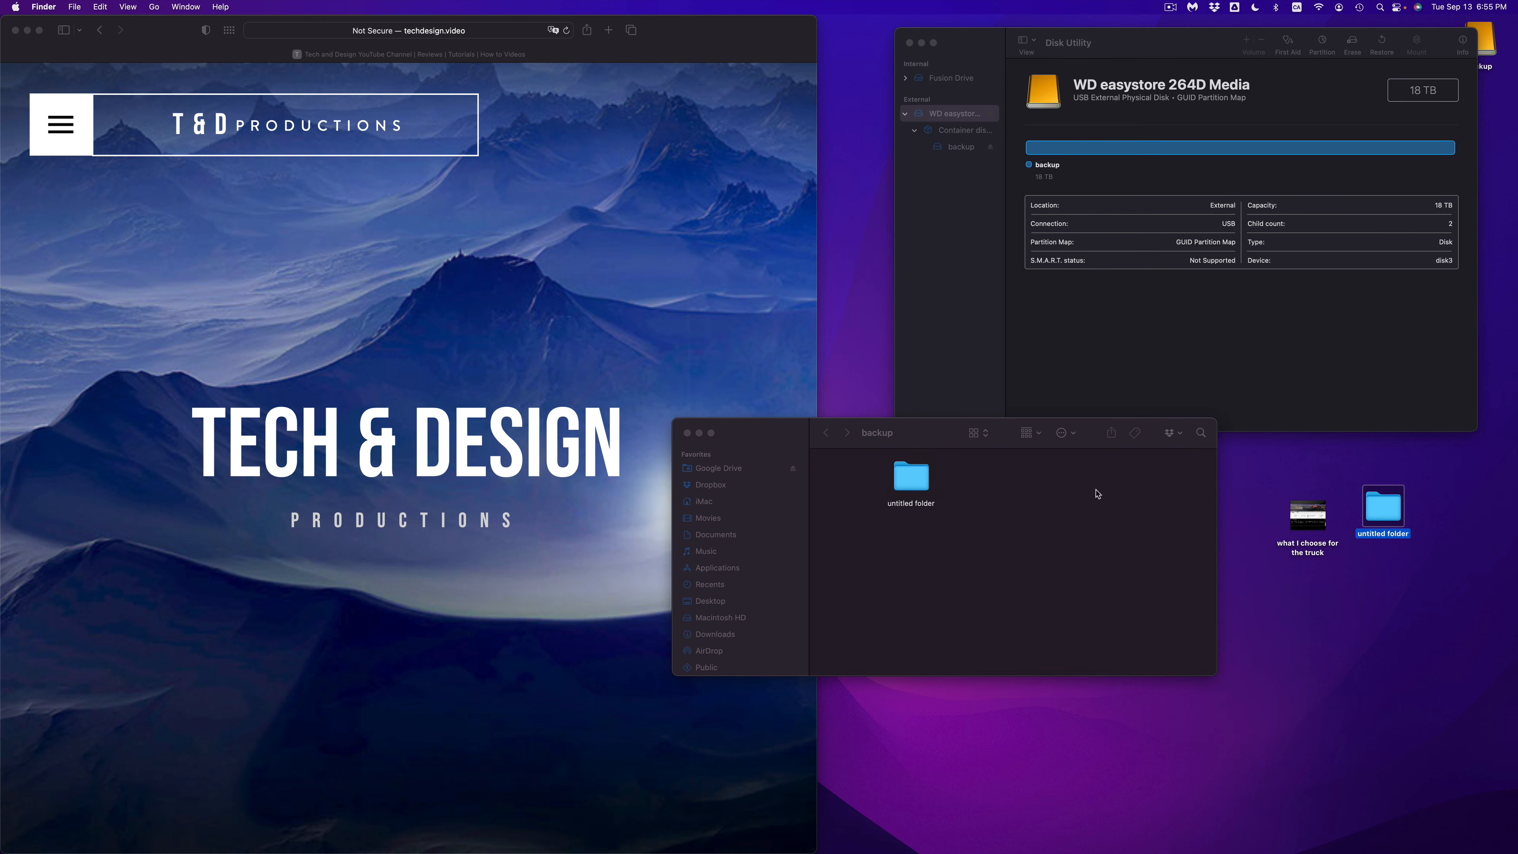
drag(1308, 516, 1005, 494)
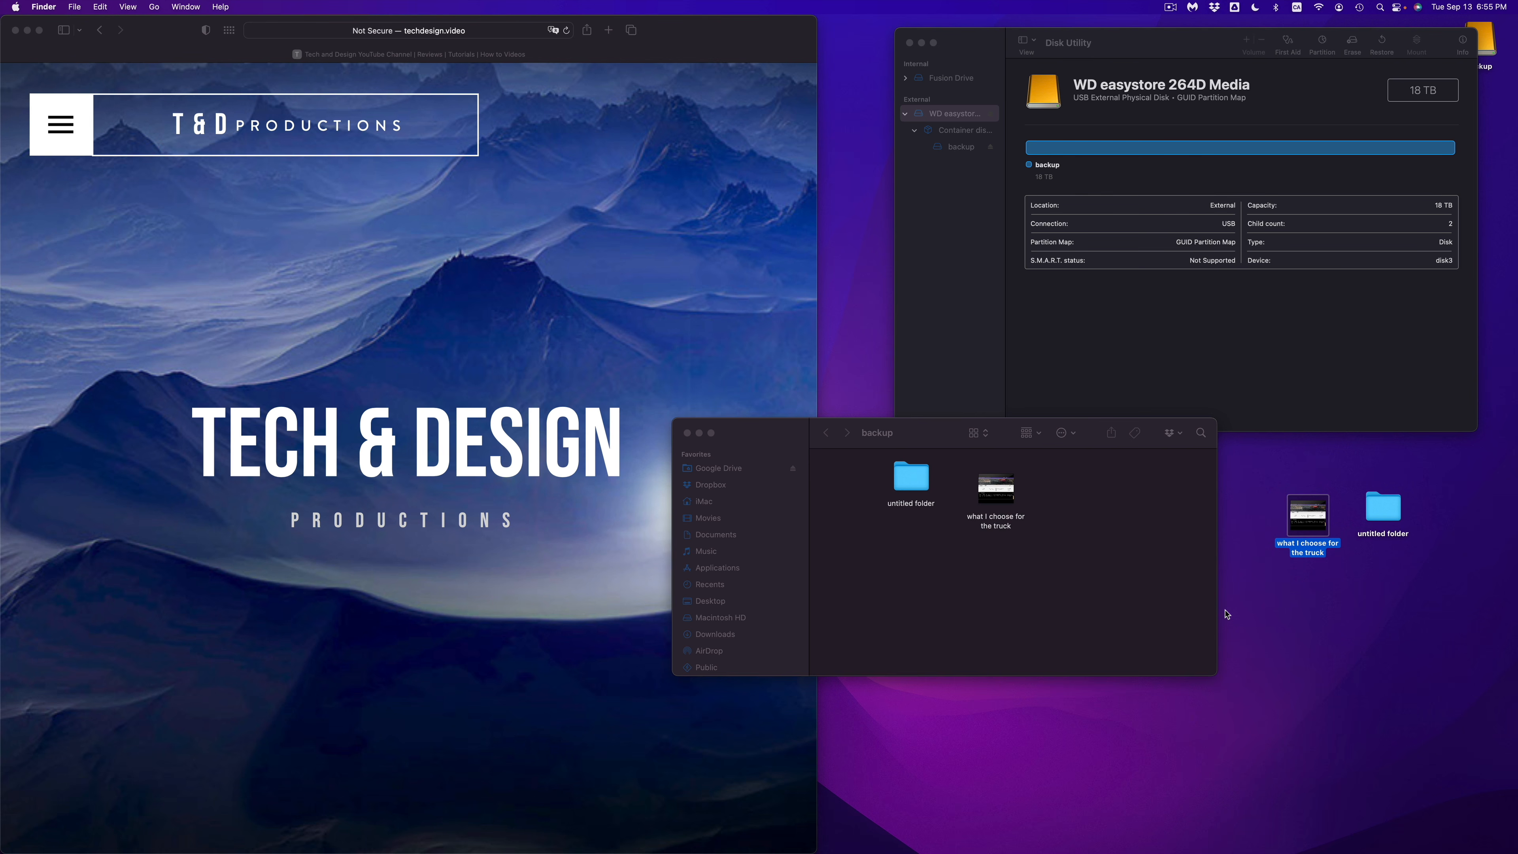
Rename the untitled folder on the desktop to 21321312
click(1383, 538)
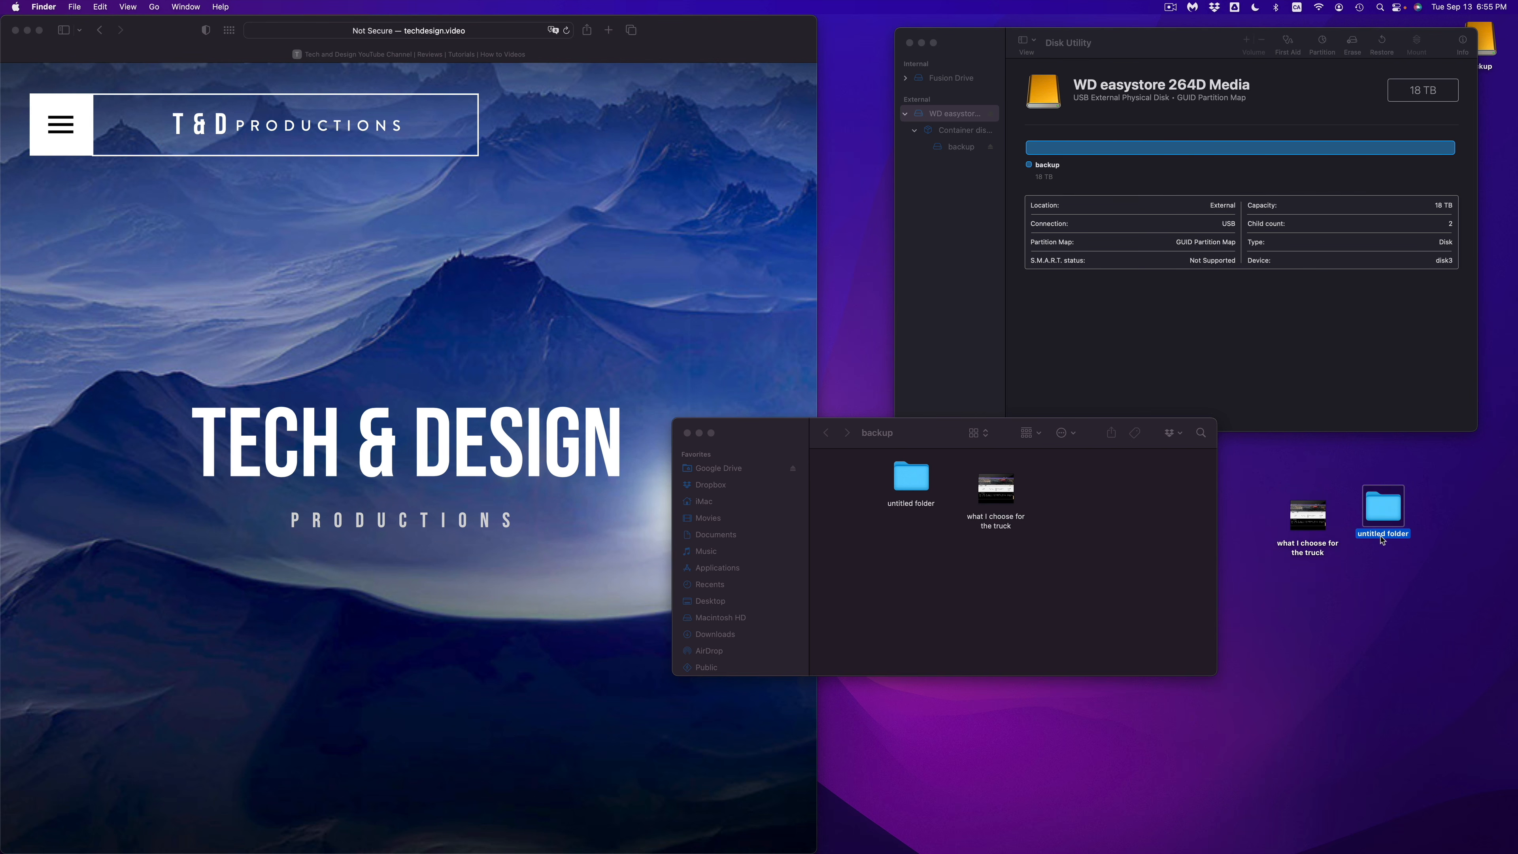
key(Return)
text(21321312)
click(1415, 560)
Copy the desktop folder 21321312 to the backup drive and place the copy below the untitled folder
click(1391, 504)
click(1109, 551)
key(super+v)
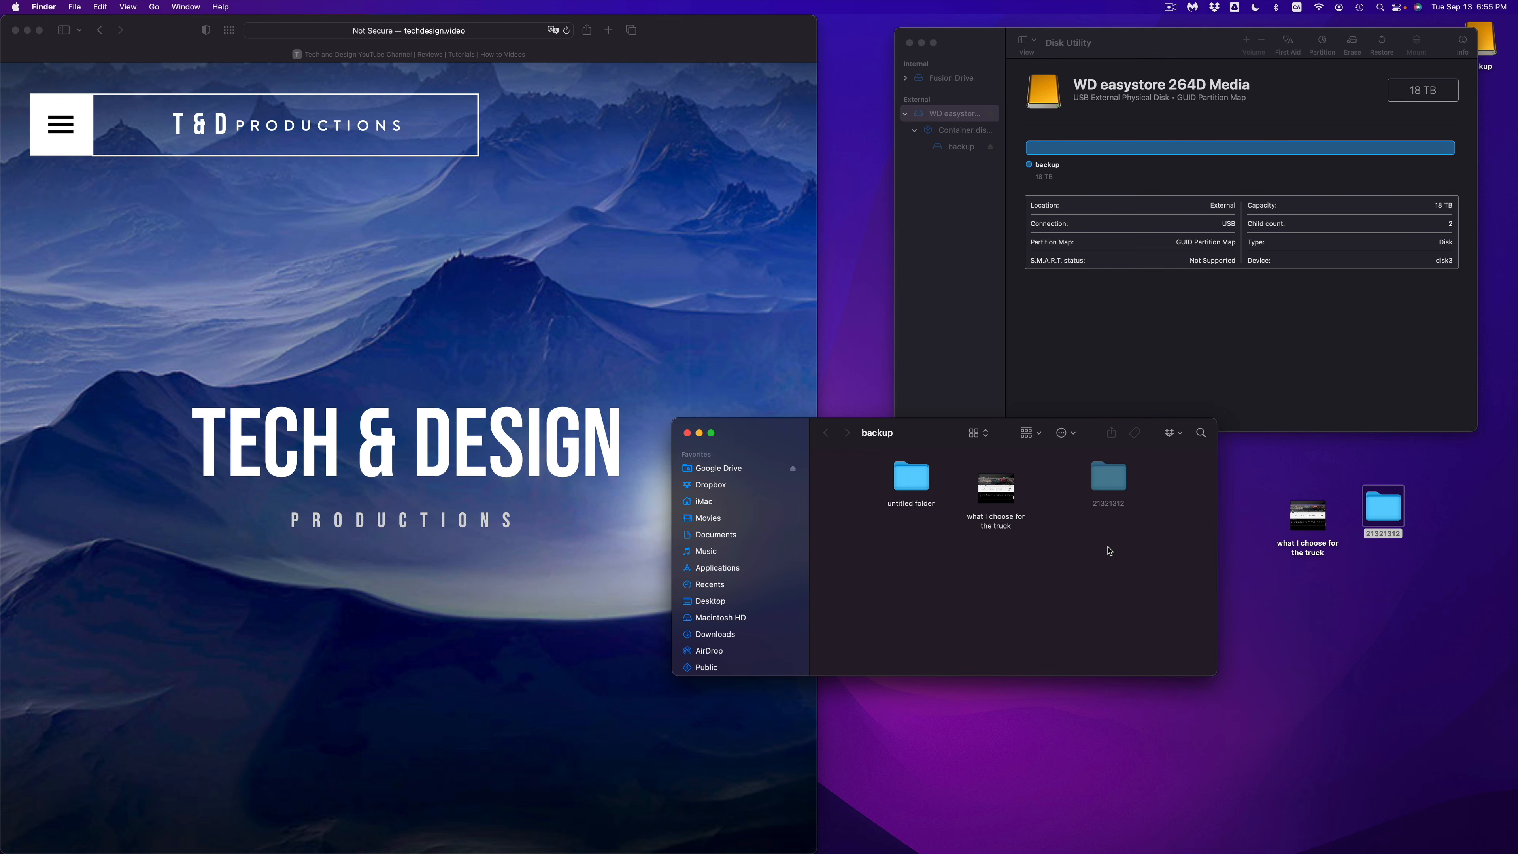
drag(1115, 477, 916, 537)
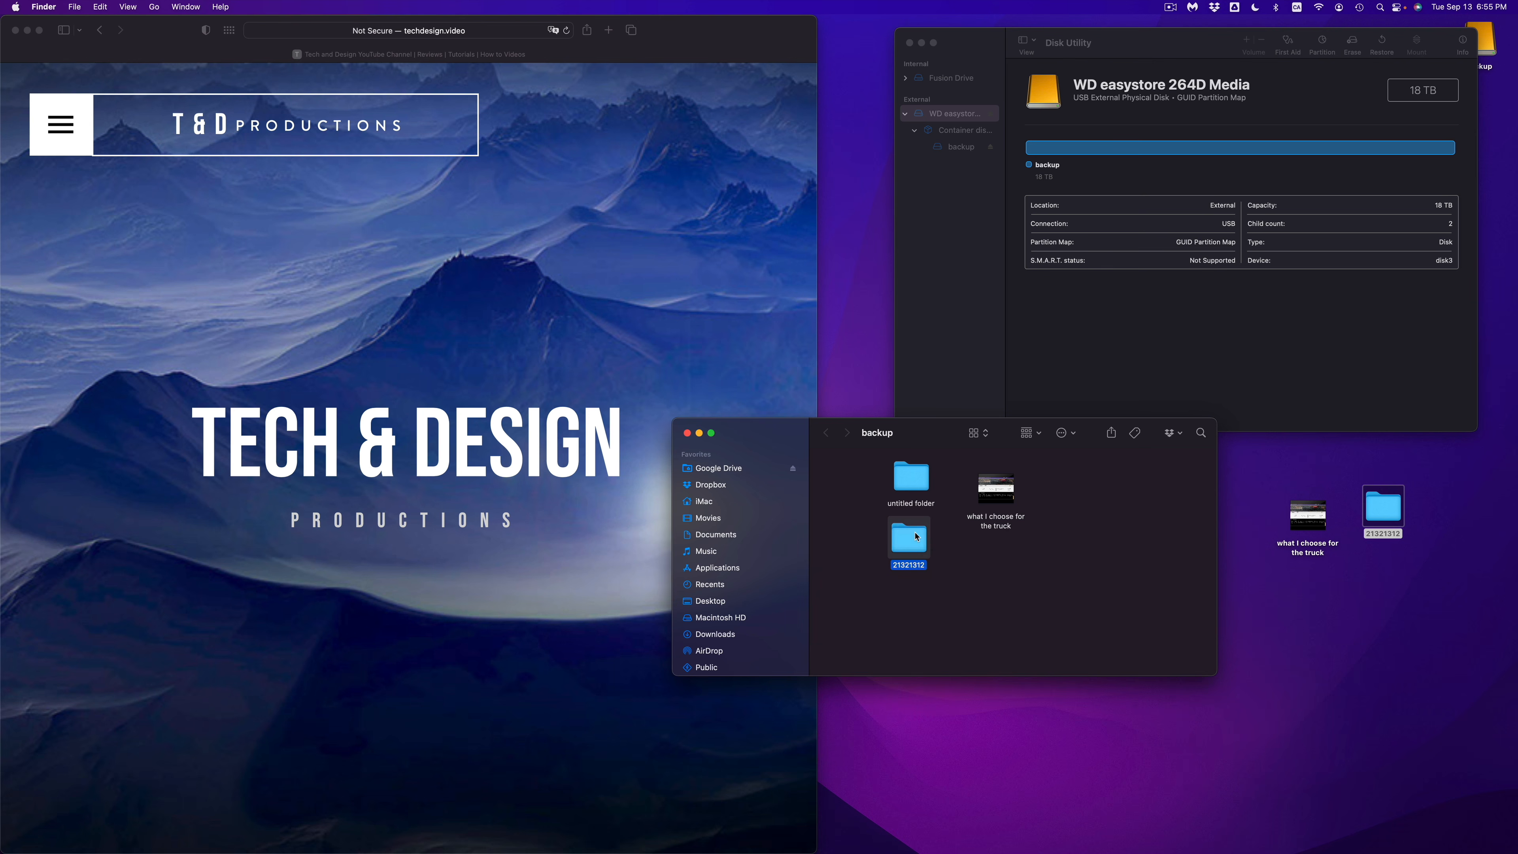
Rename the desktop folder 21321312 to asdasdsad
click(1319, 621)
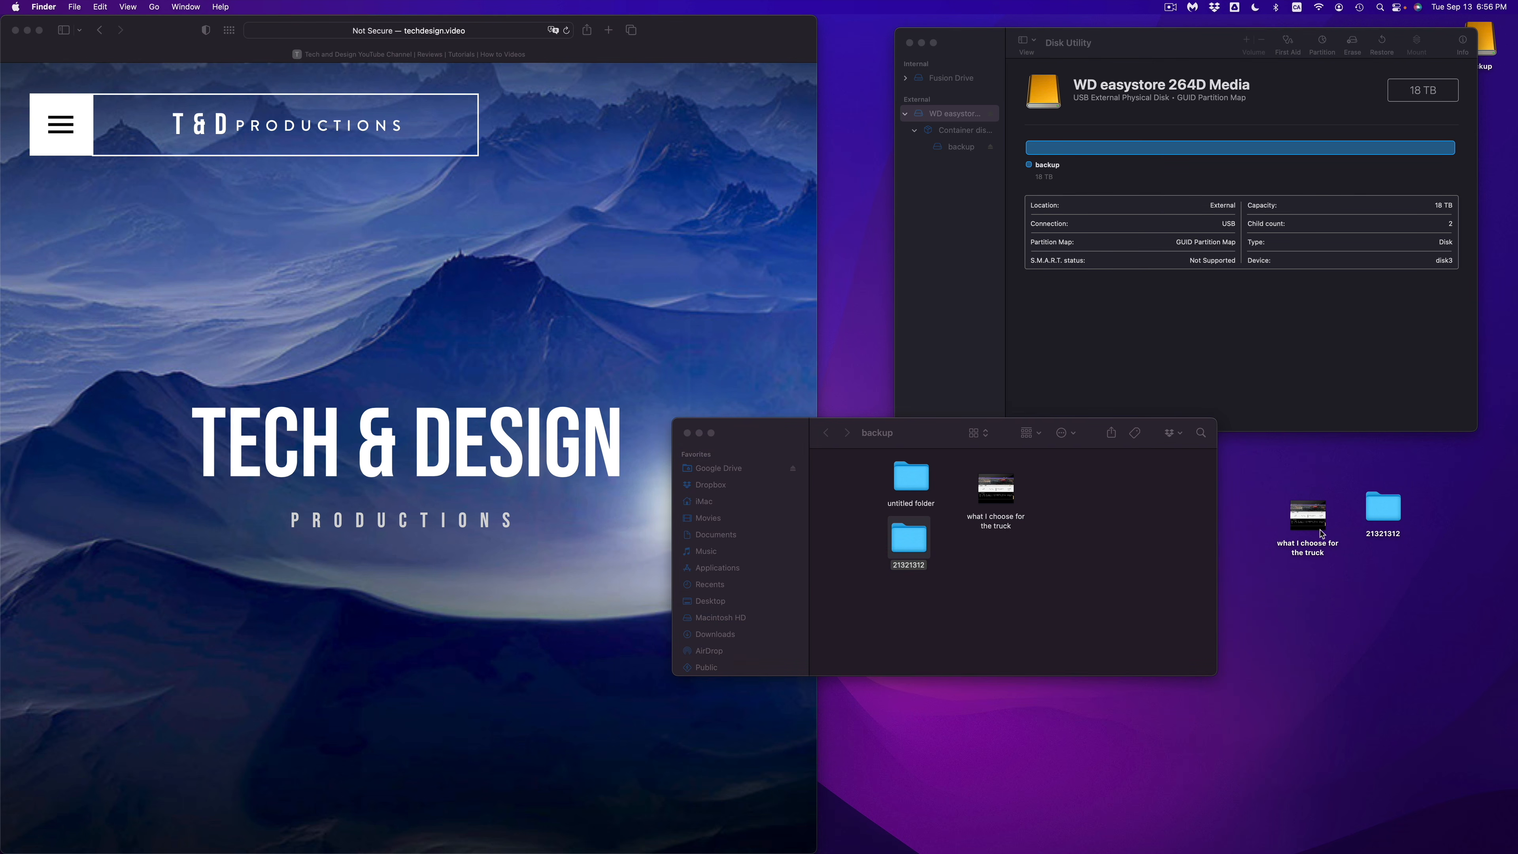
click(1390, 530)
key(Return)
text(asdasdsad)
click(1413, 561)
Copy the desktop folder asdasdsad to the backup drive and place the copy beside the file "what I choose for the truck"
right_click(1380, 510)
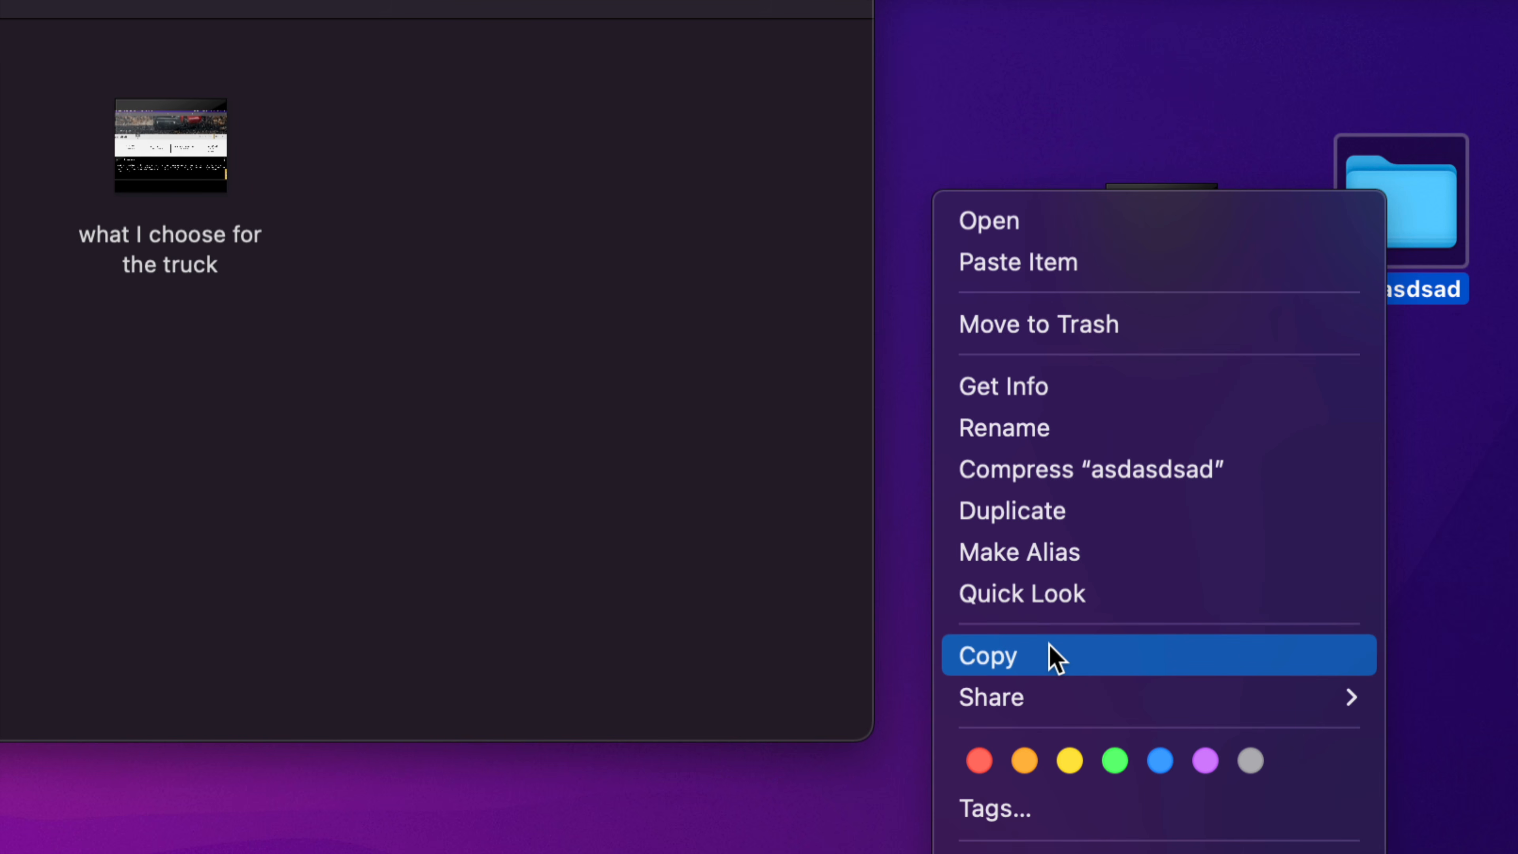
click(1051, 654)
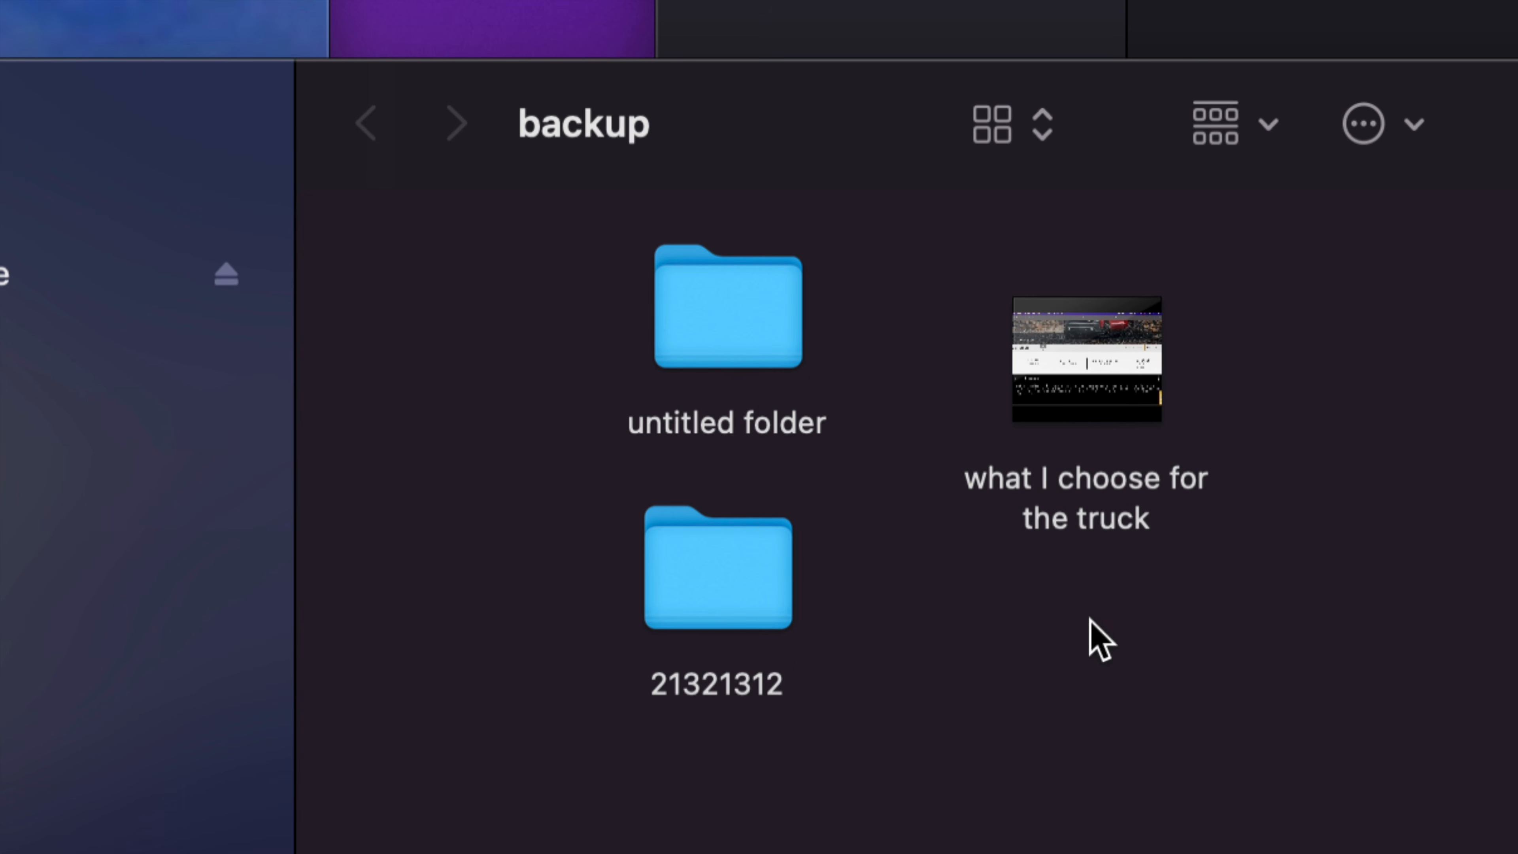
right_click(1308, 346)
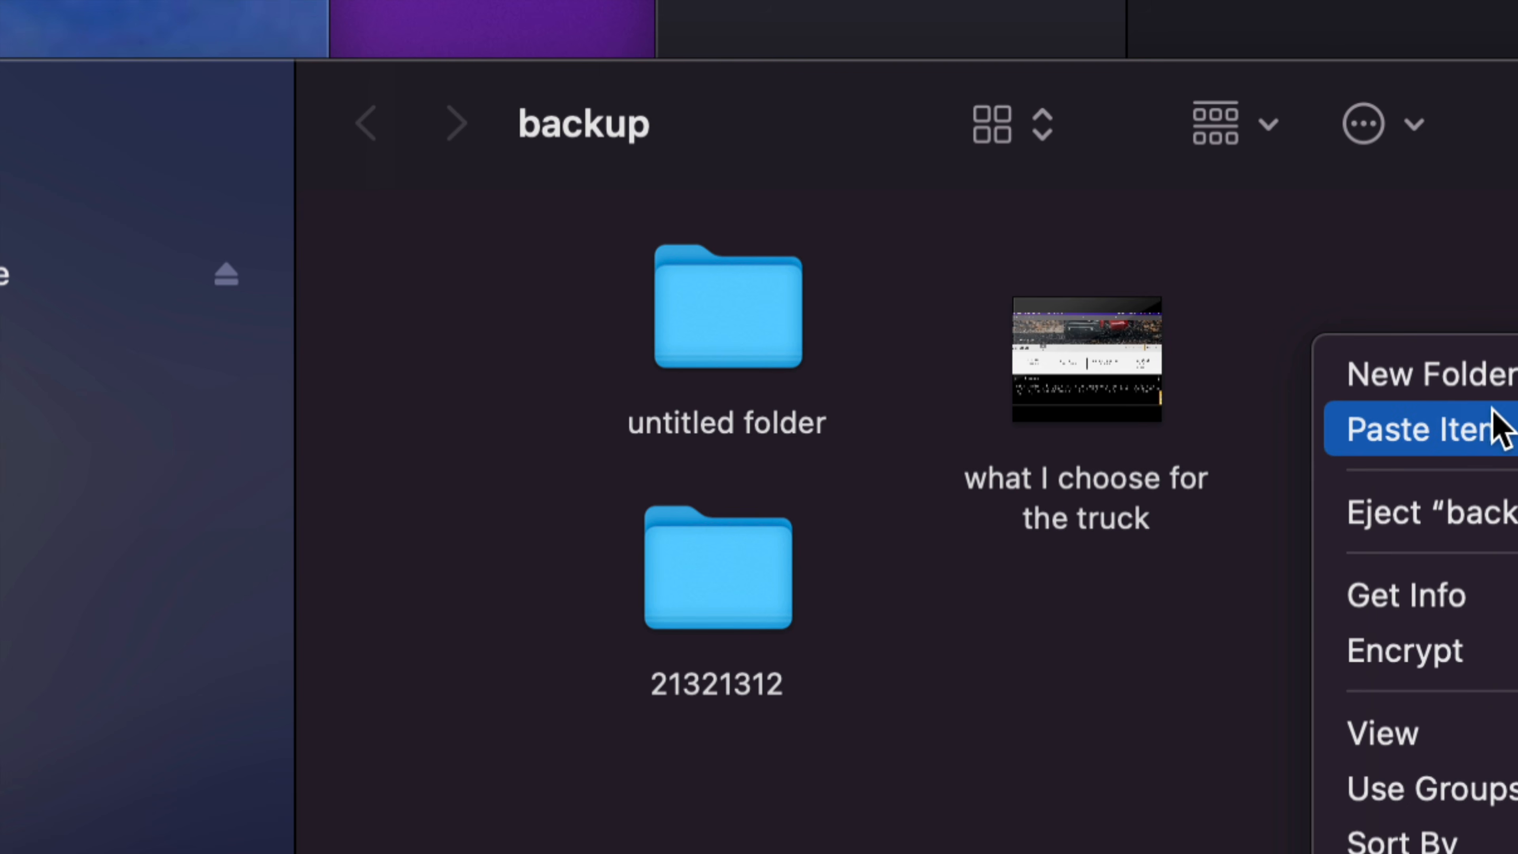
click(1318, 429)
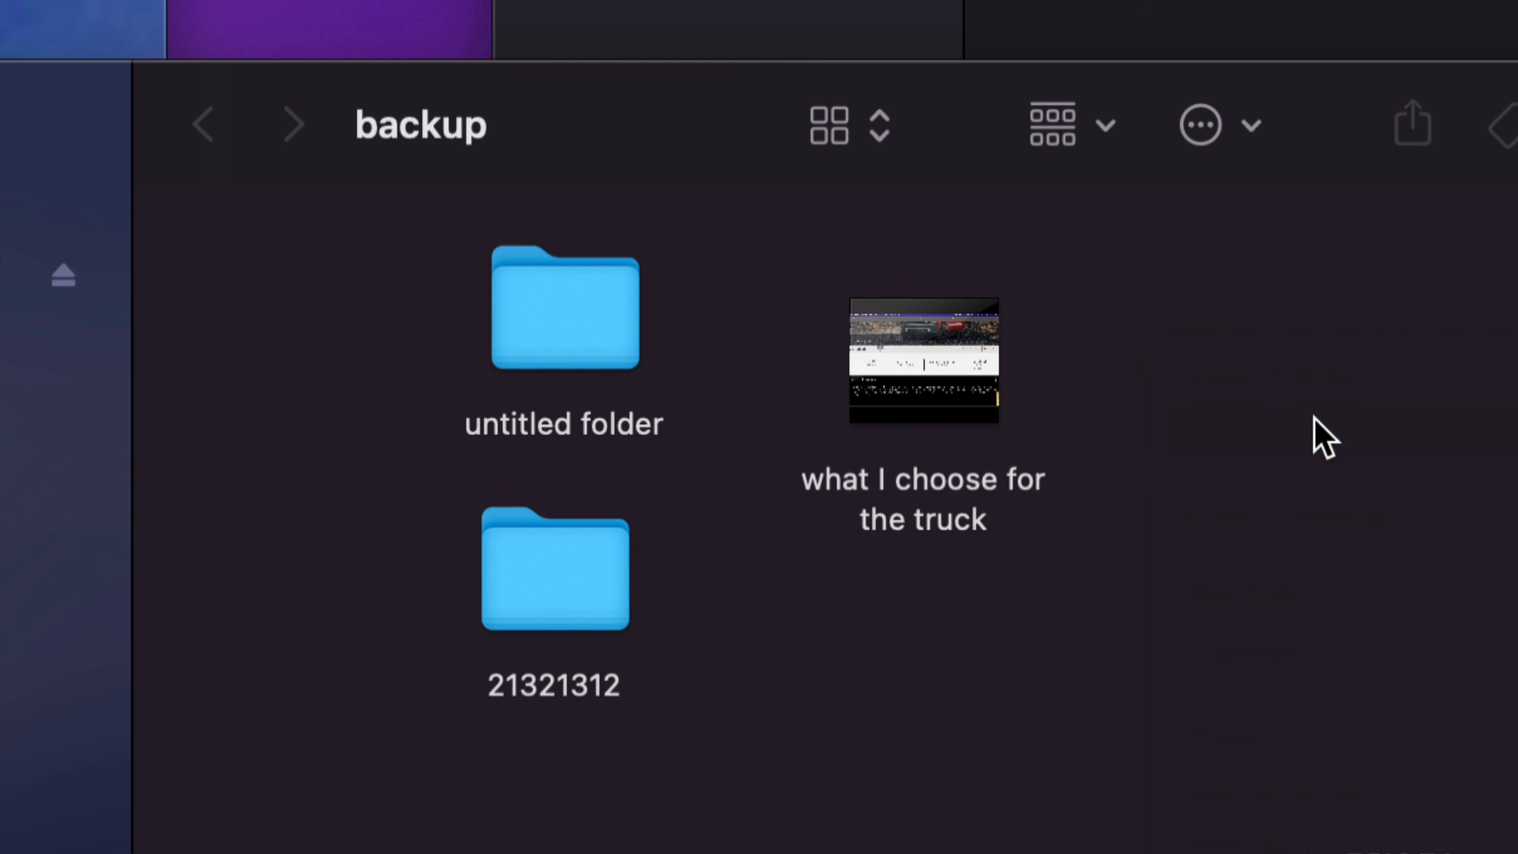
drag(1410, 353, 1223, 407)
click(1271, 411)
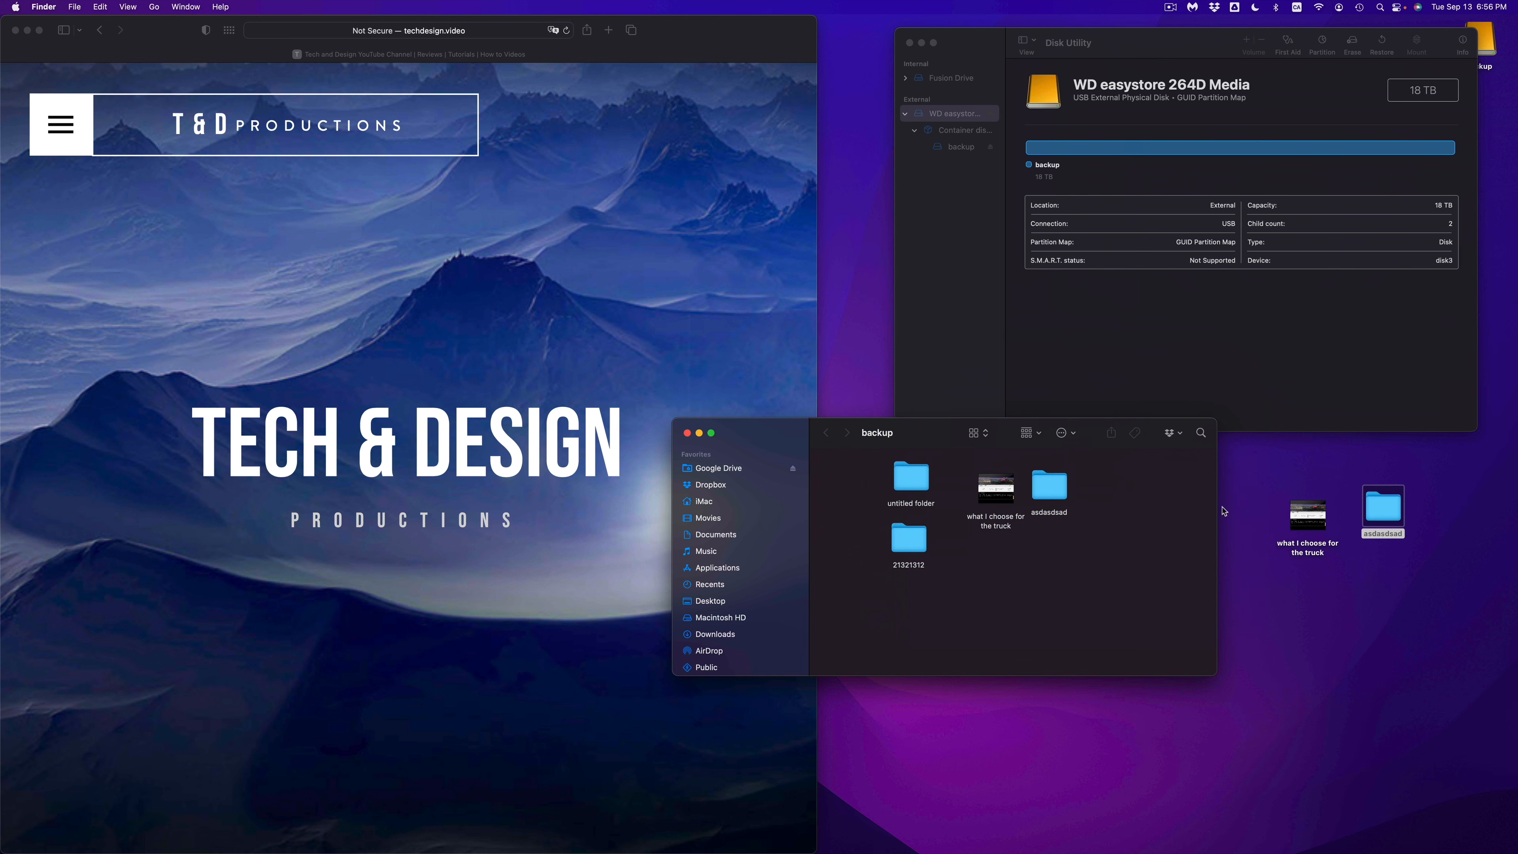
Move the asdasdsad folder on the desktop to the Trash
drag(1252, 507, 1381, 540)
click(1413, 554)
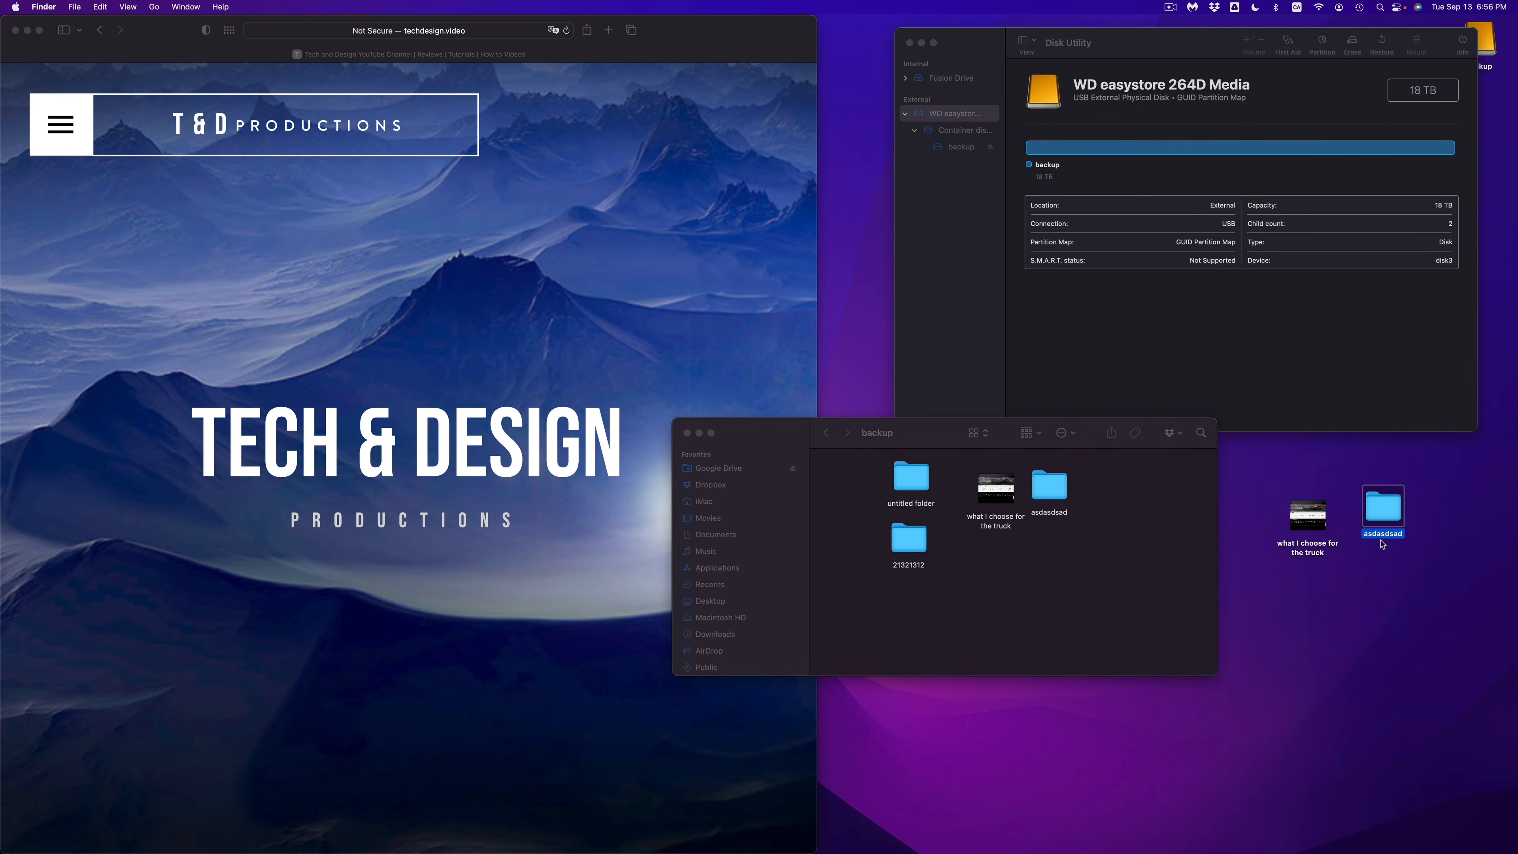
key(super+BackSpace)
Reposition the backup window and move all the folders and the file on the backup drive to the Trash
drag(805, 436, 767, 434)
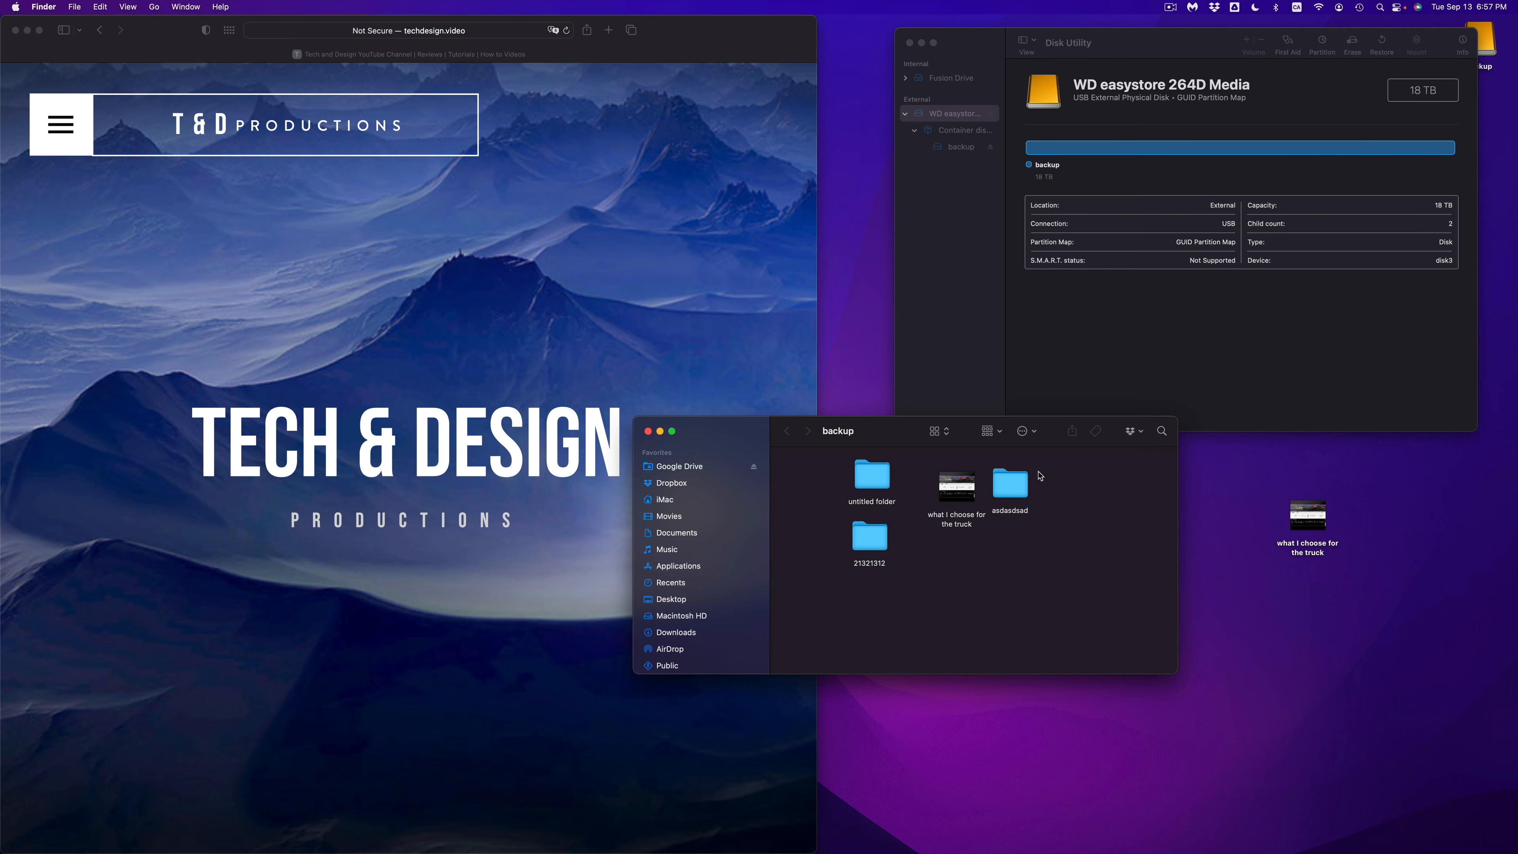
mouse_move(968, 477)
drag(888, 431, 896, 466)
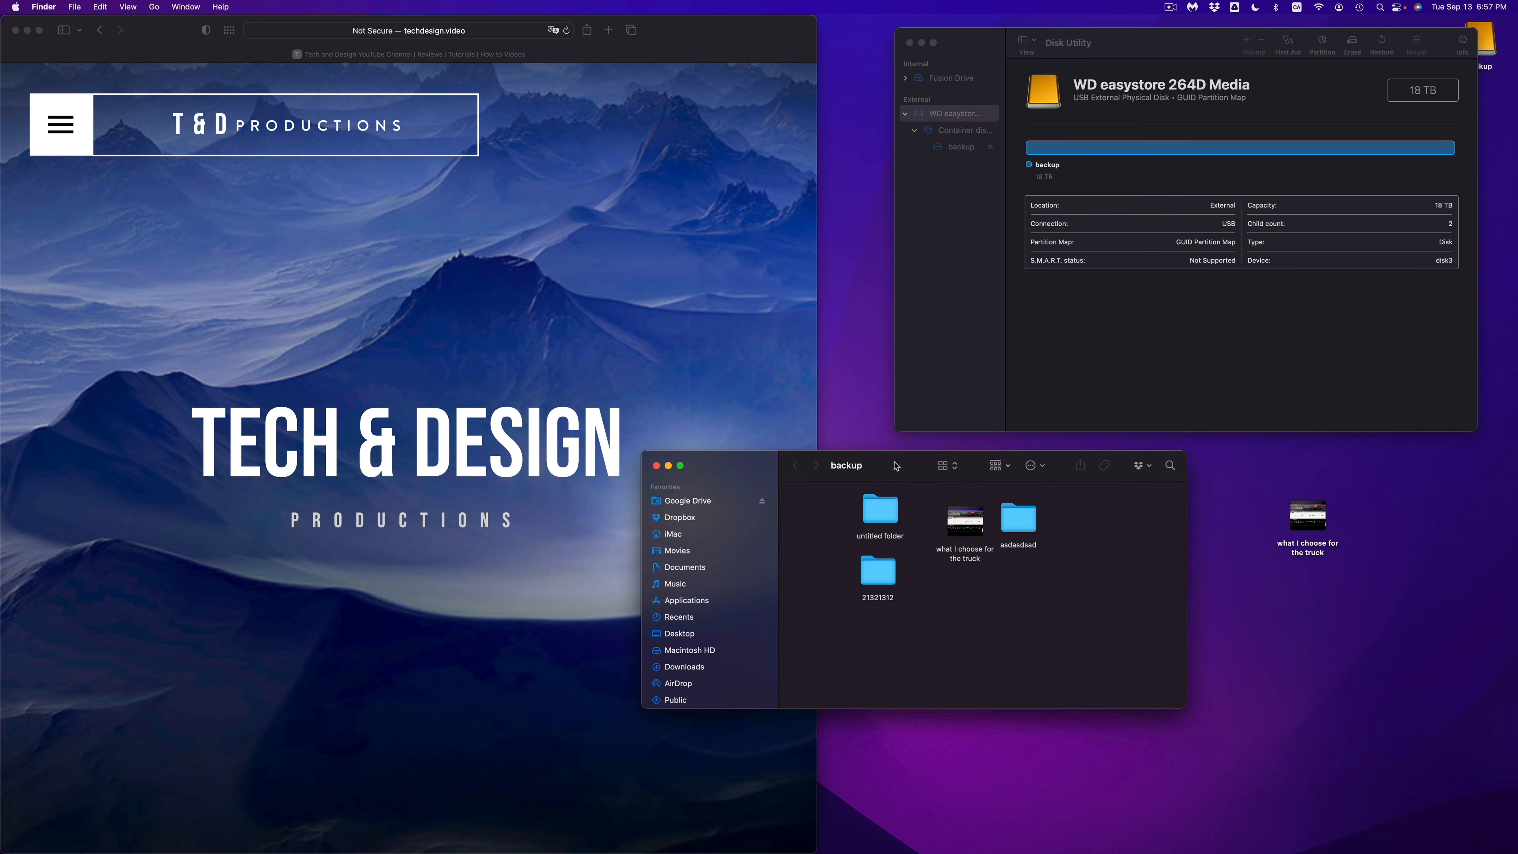
mouse_move(970, 520)
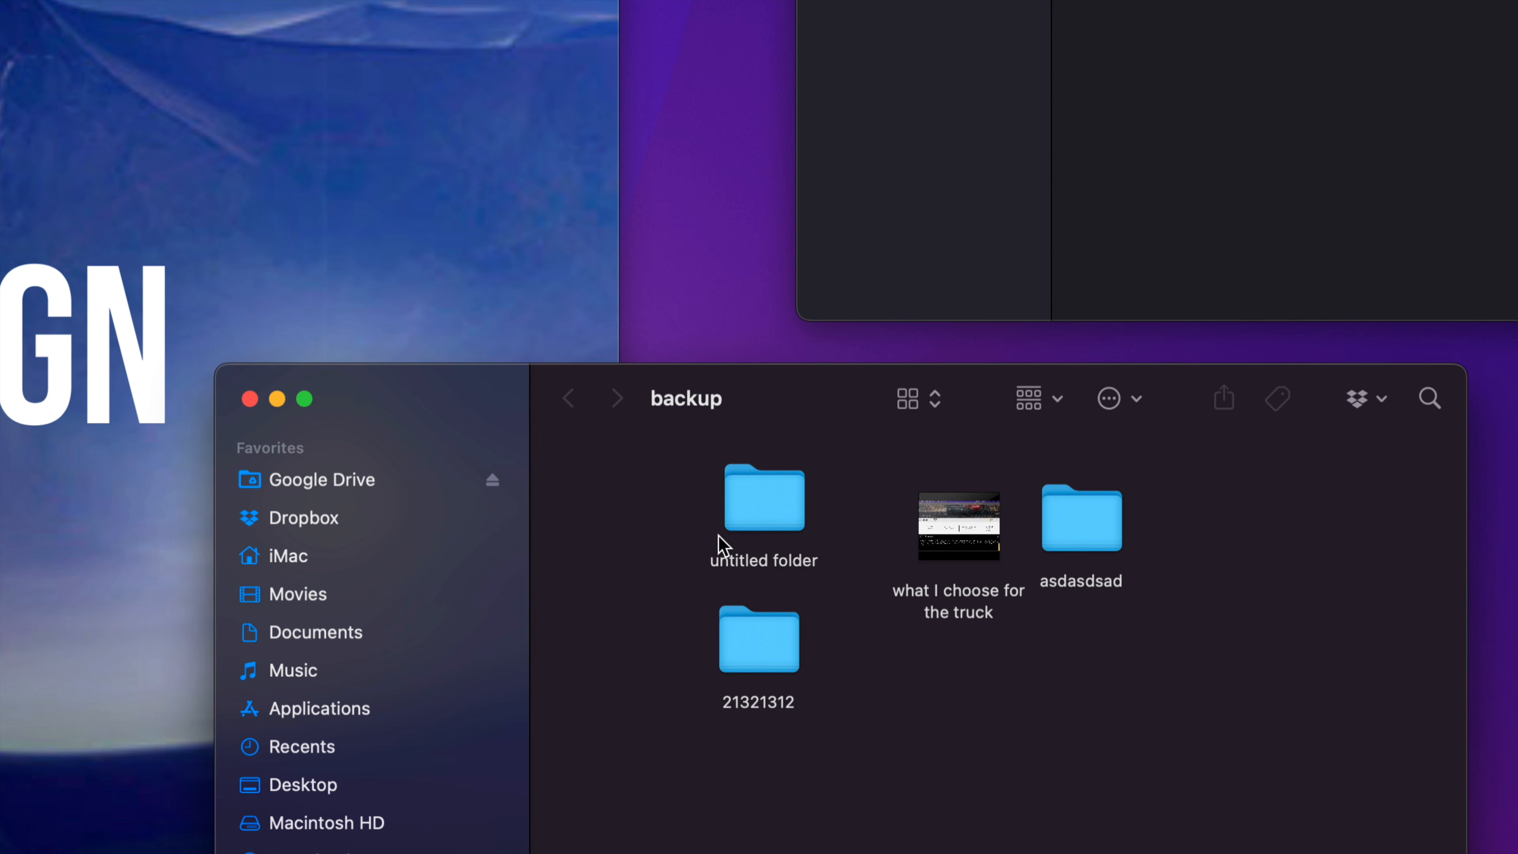
drag(850, 514, 1033, 597)
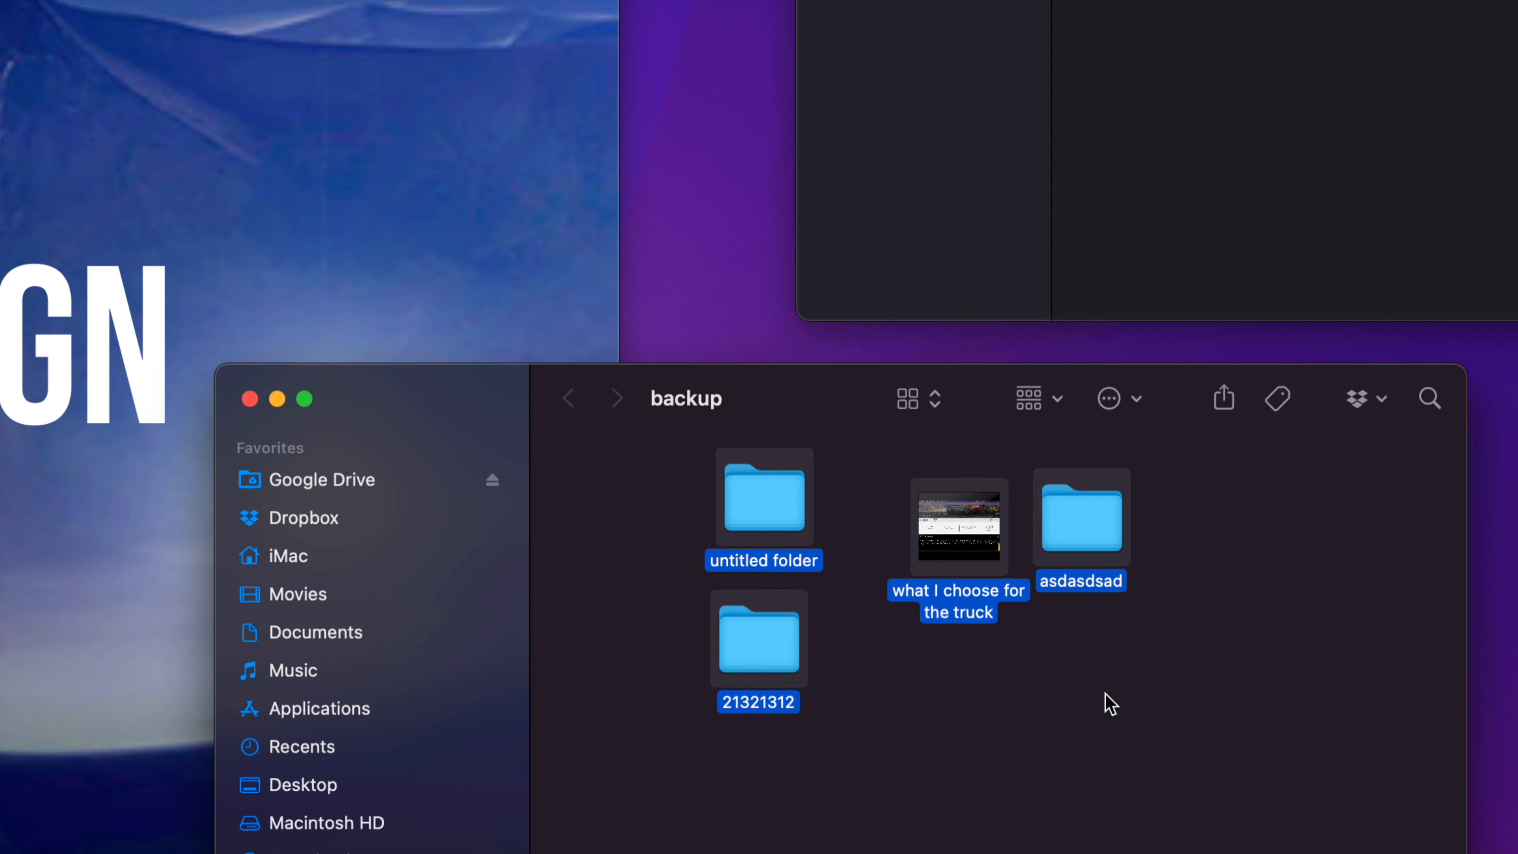
right_click(1072, 497)
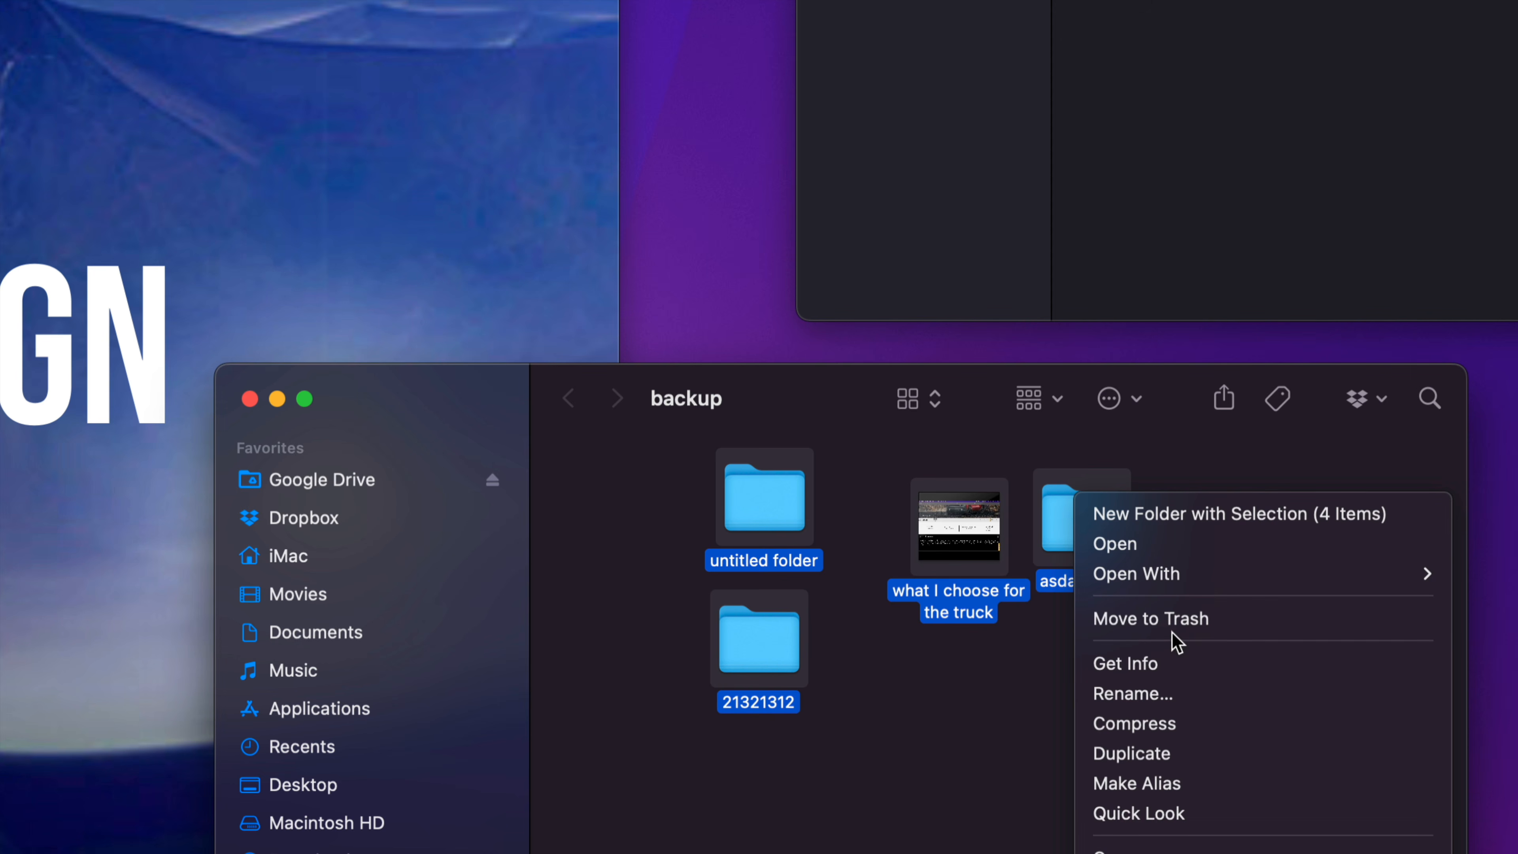
click(1157, 622)
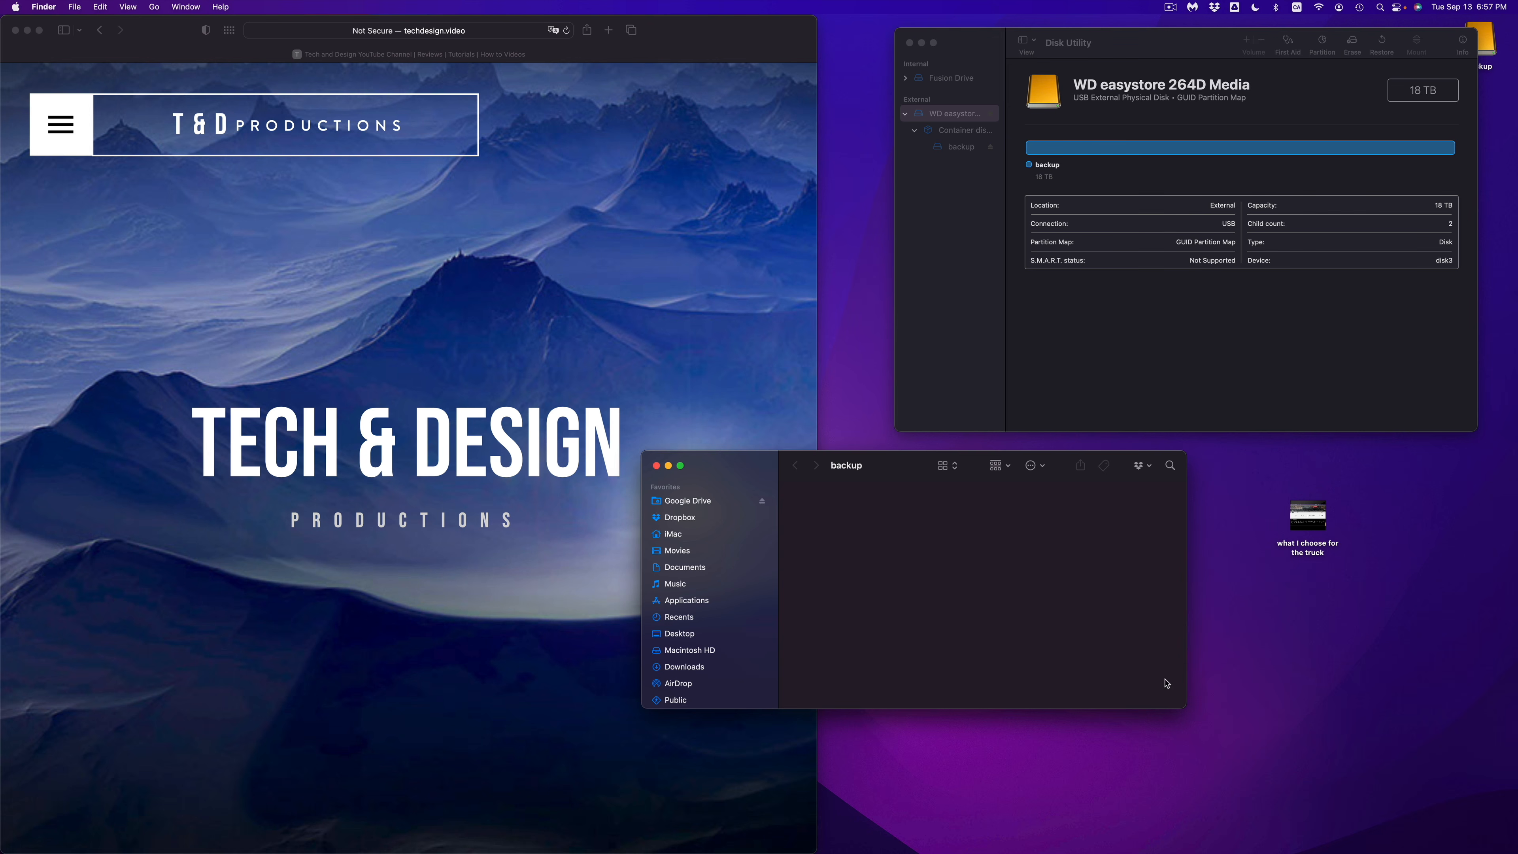
Empty the Trash, permanently erasing its items
mouse_move(1258, 850)
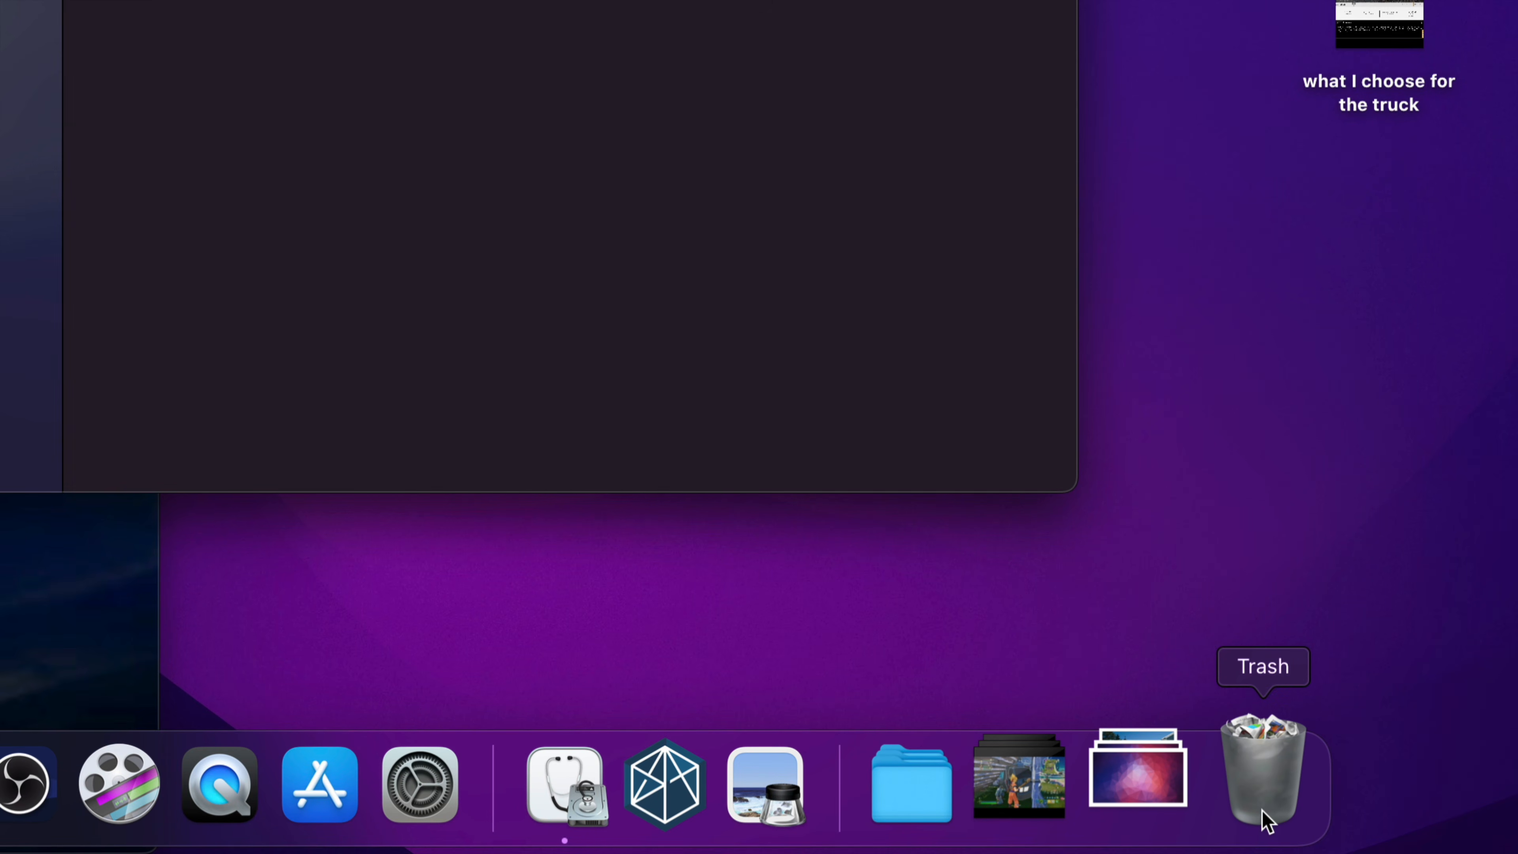
right_click(1267, 822)
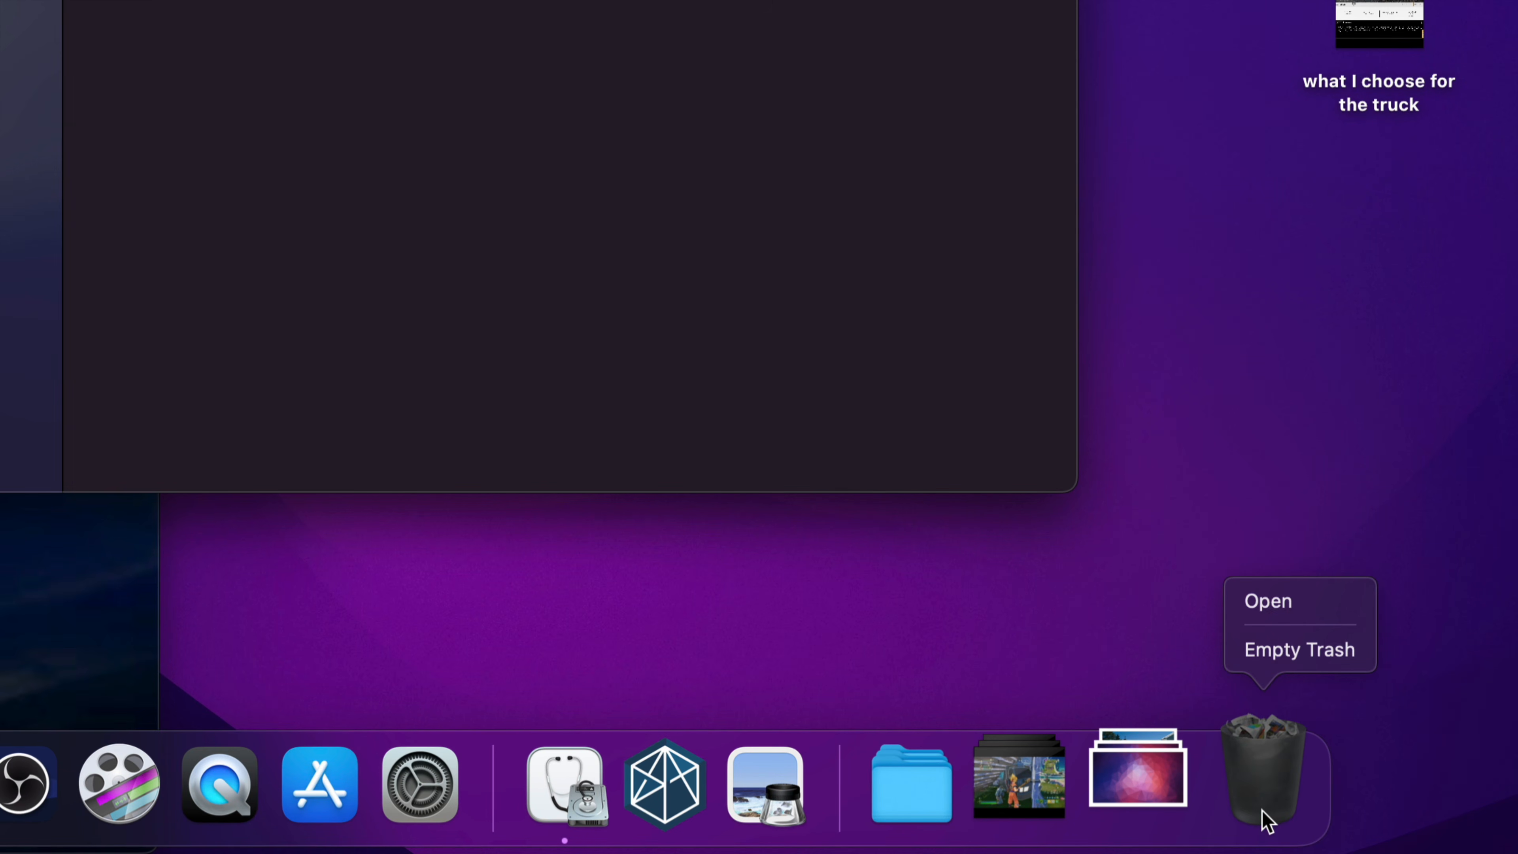
click(1289, 652)
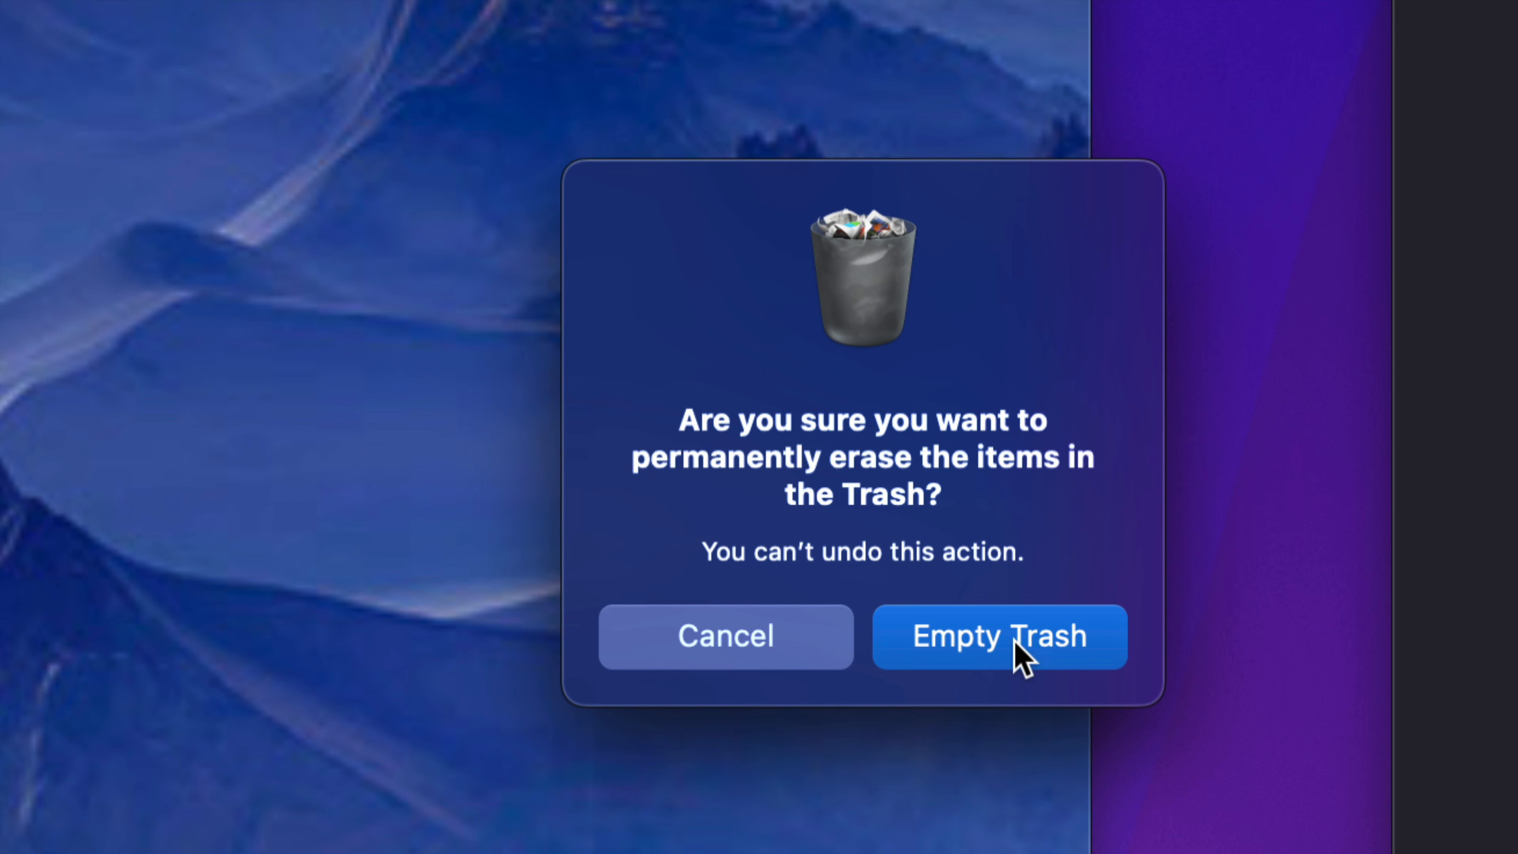
click(798, 313)
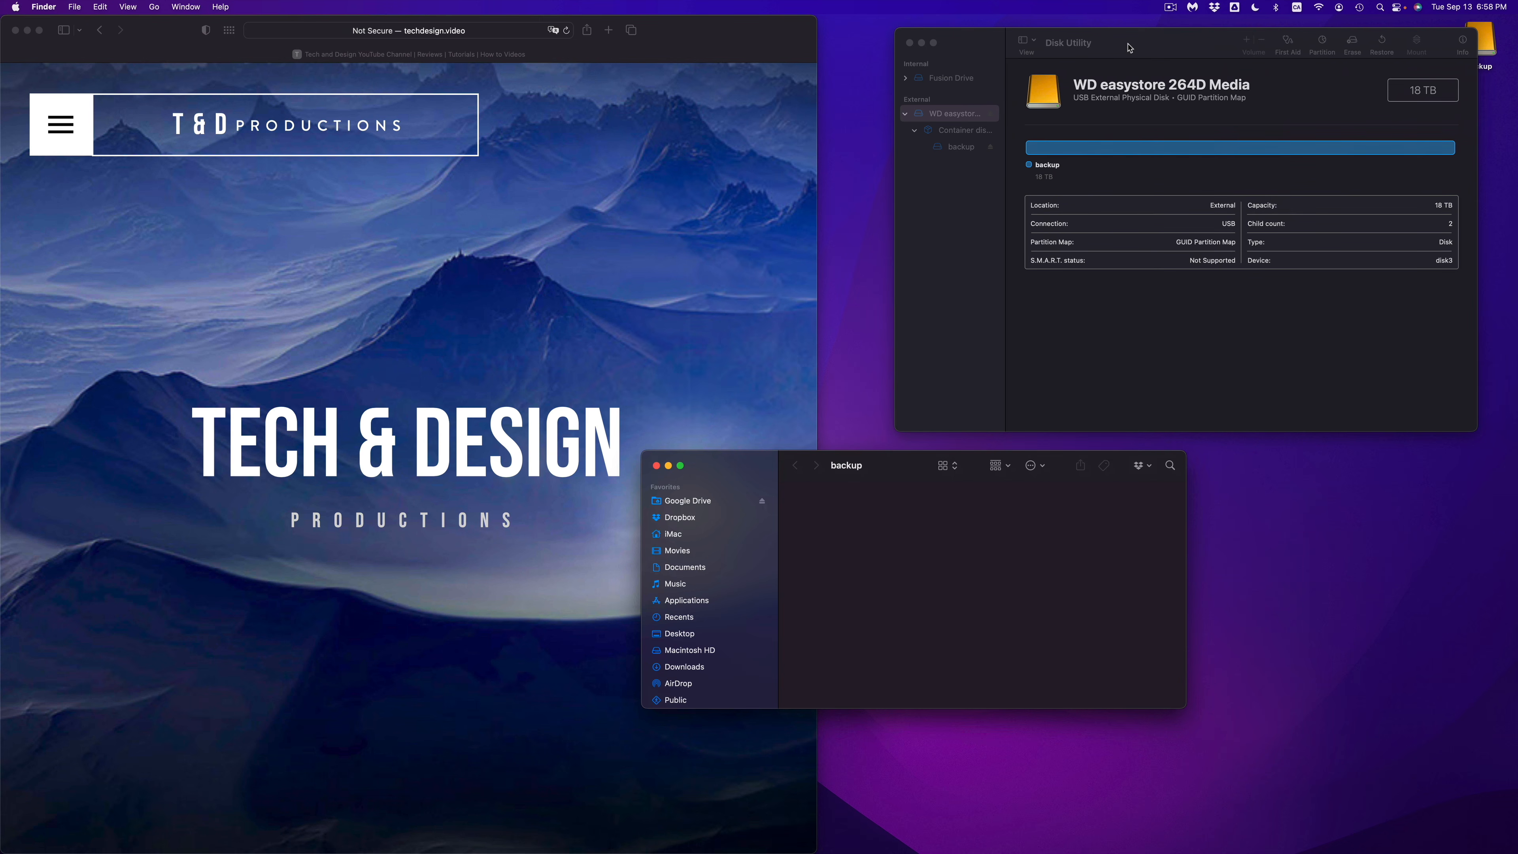
Bring Disk Utility forward, close the backup window and reposition the Disk Utility window
drag(1129, 49, 1054, 77)
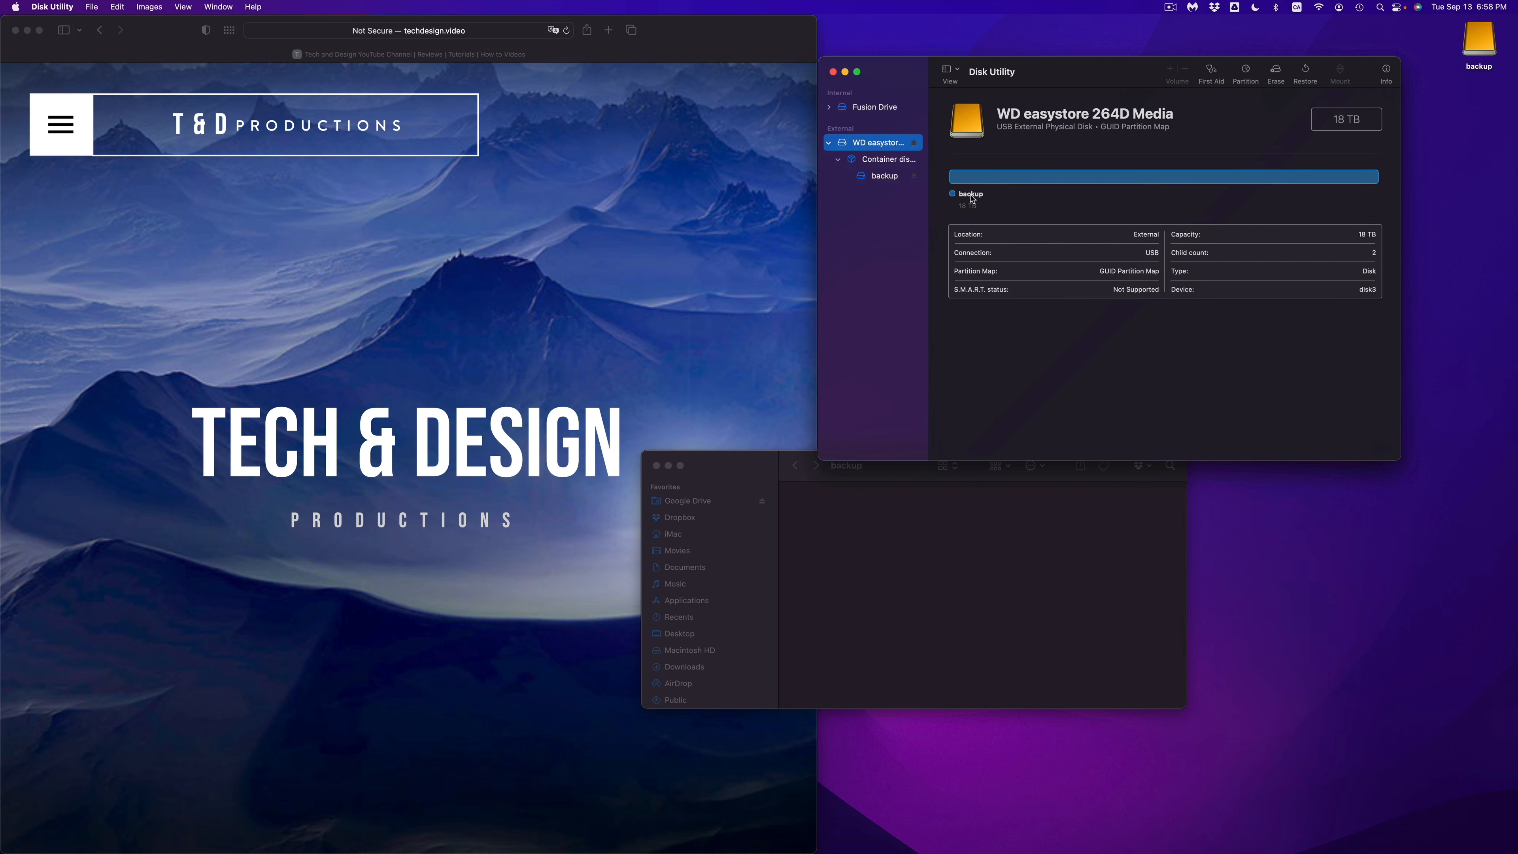
click(655, 466)
drag(1091, 75, 1101, 203)
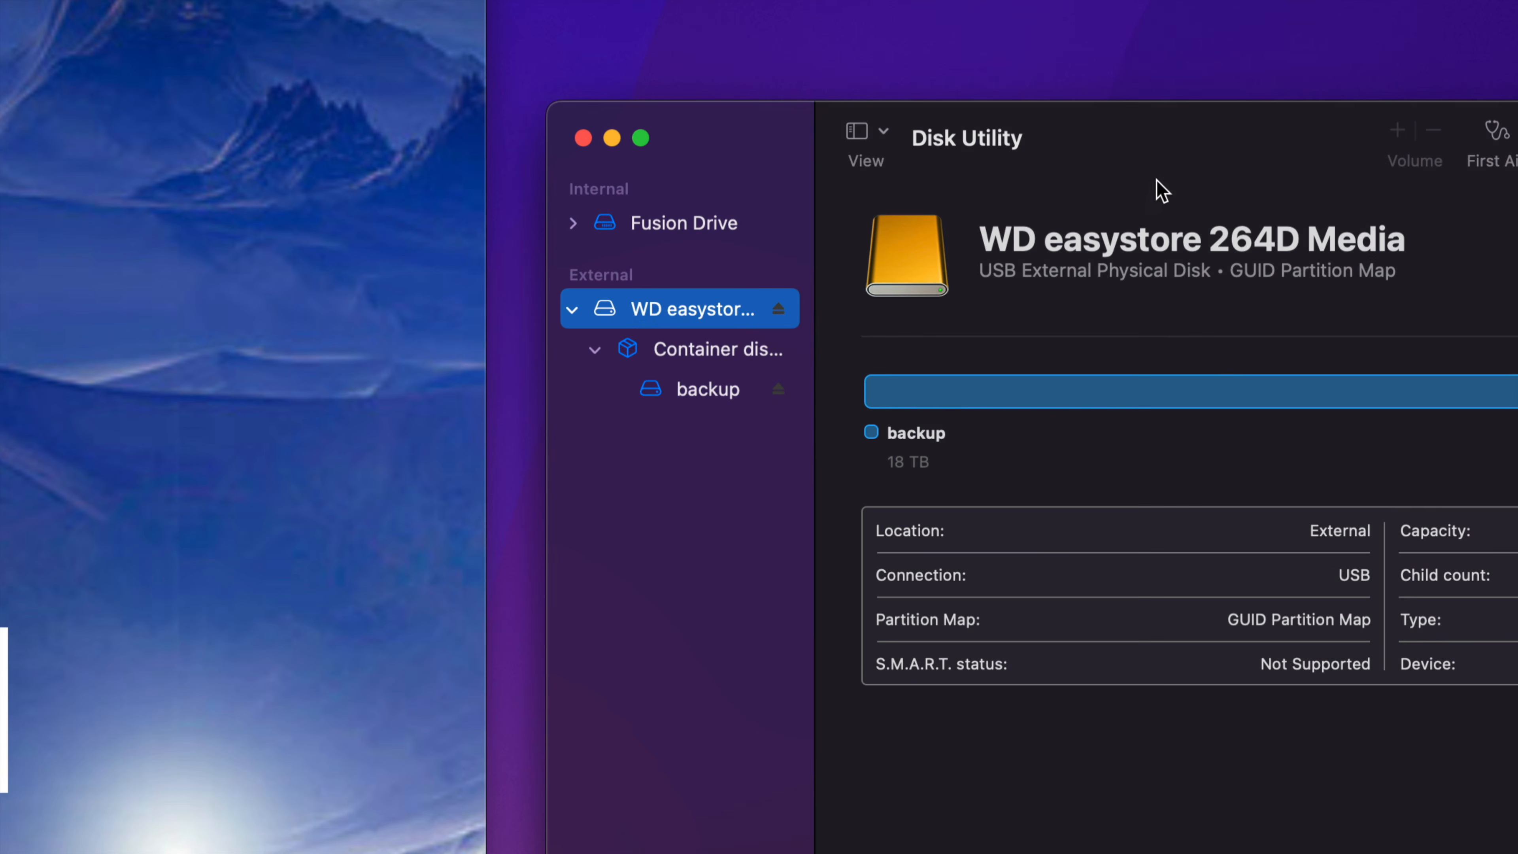
drag(1182, 153, 800, 162)
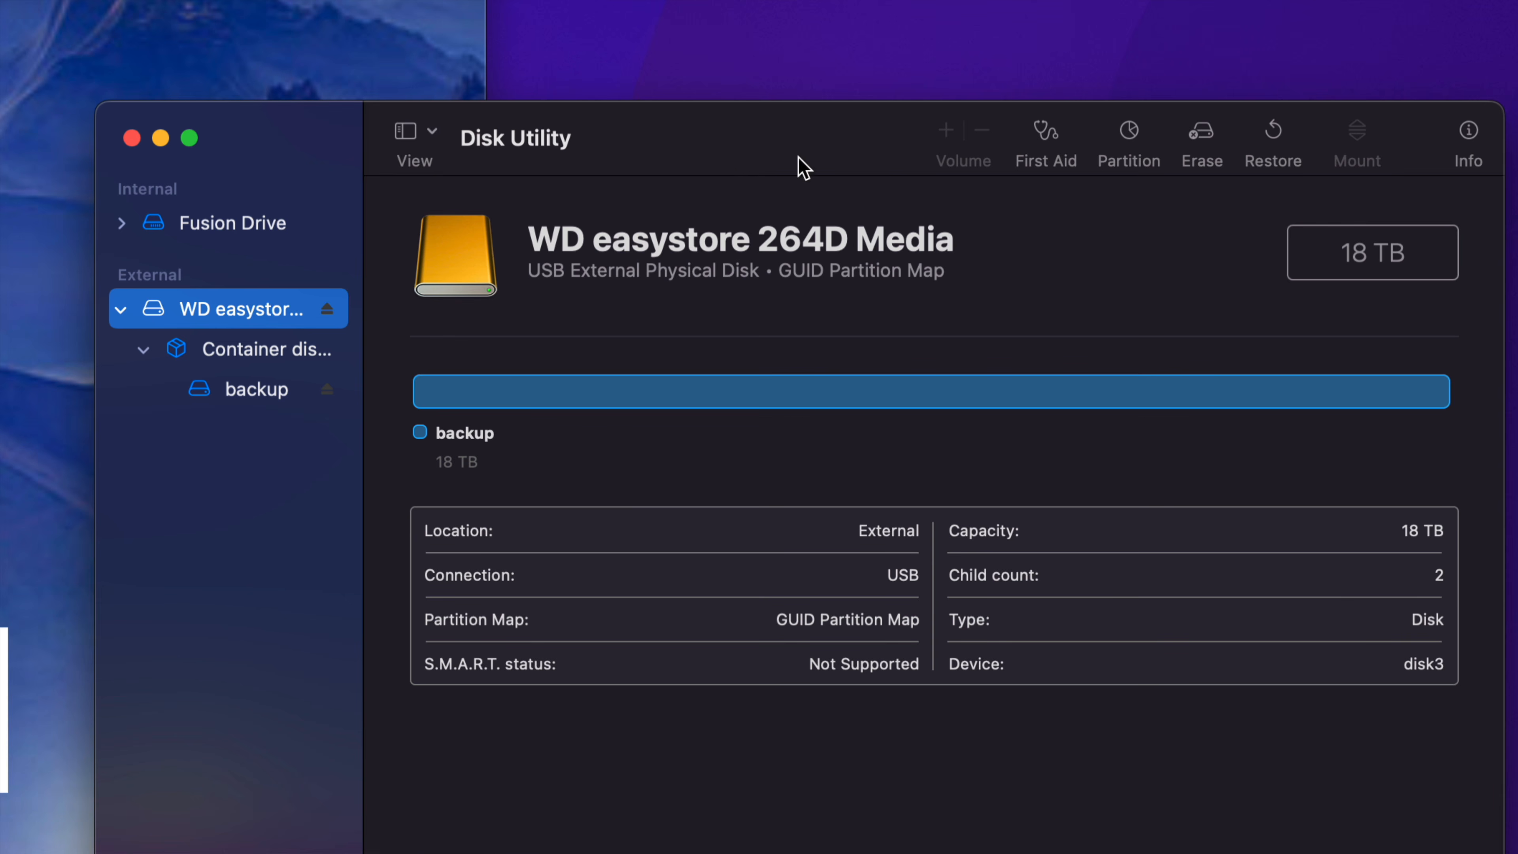
Begin erasing the WD easystore 264D Media drive and set its format to Mac OS Extended (Journaled)
click(1197, 133)
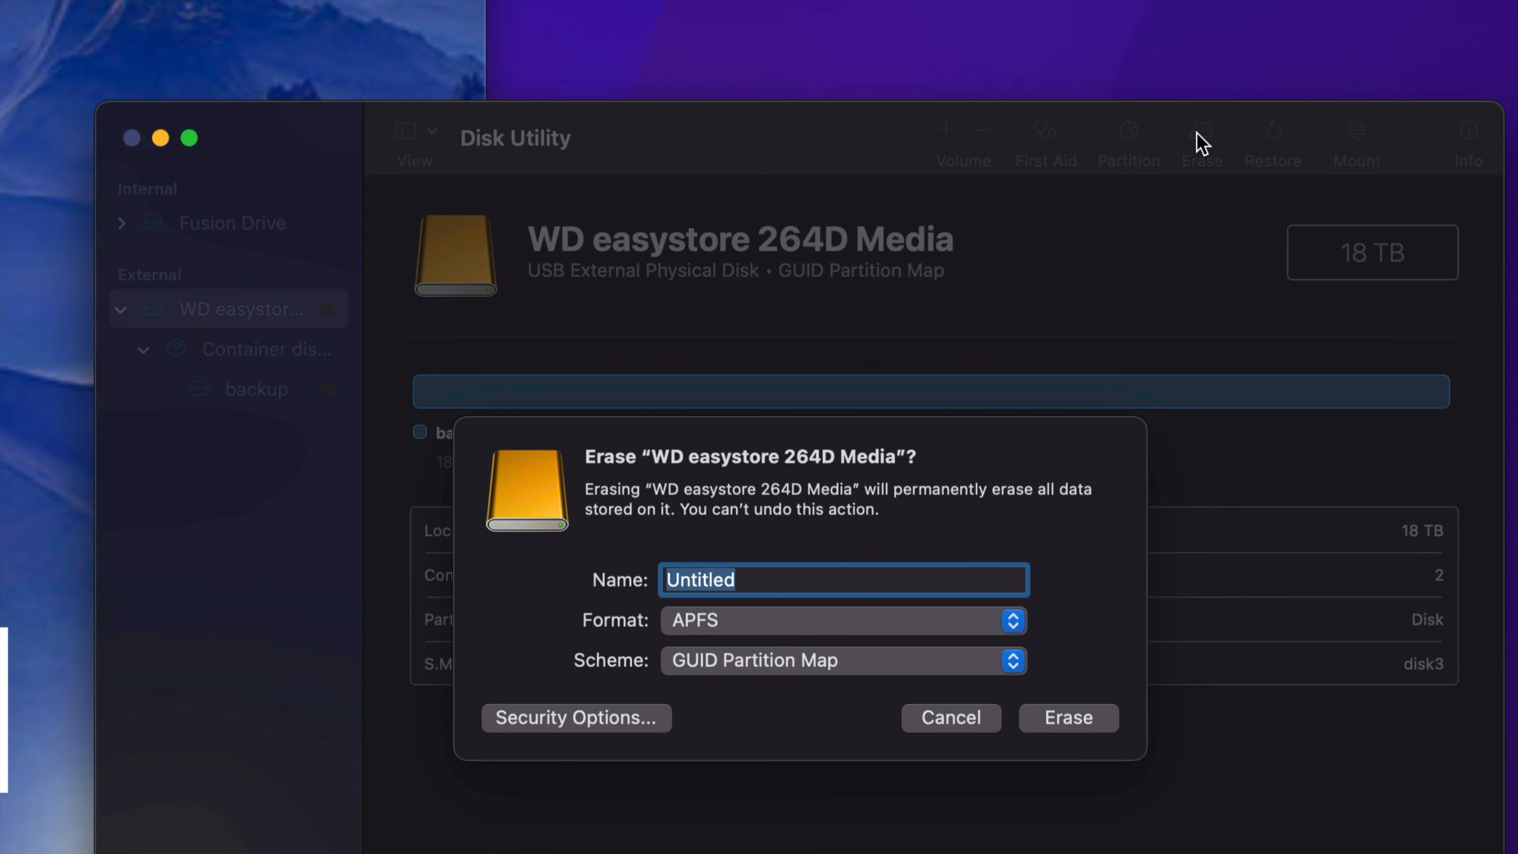
click(705, 621)
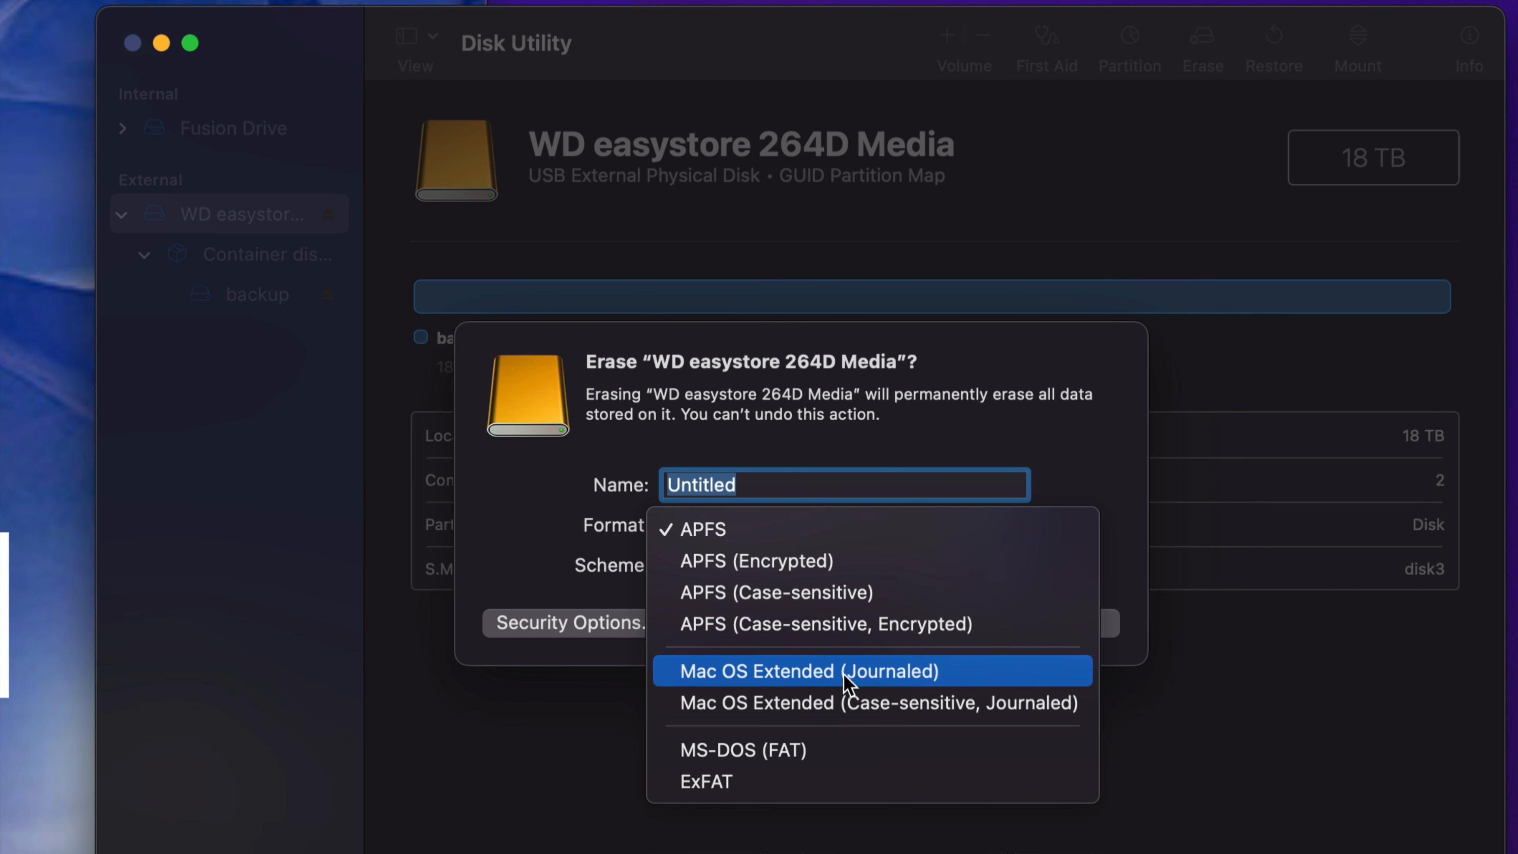
click(969, 681)
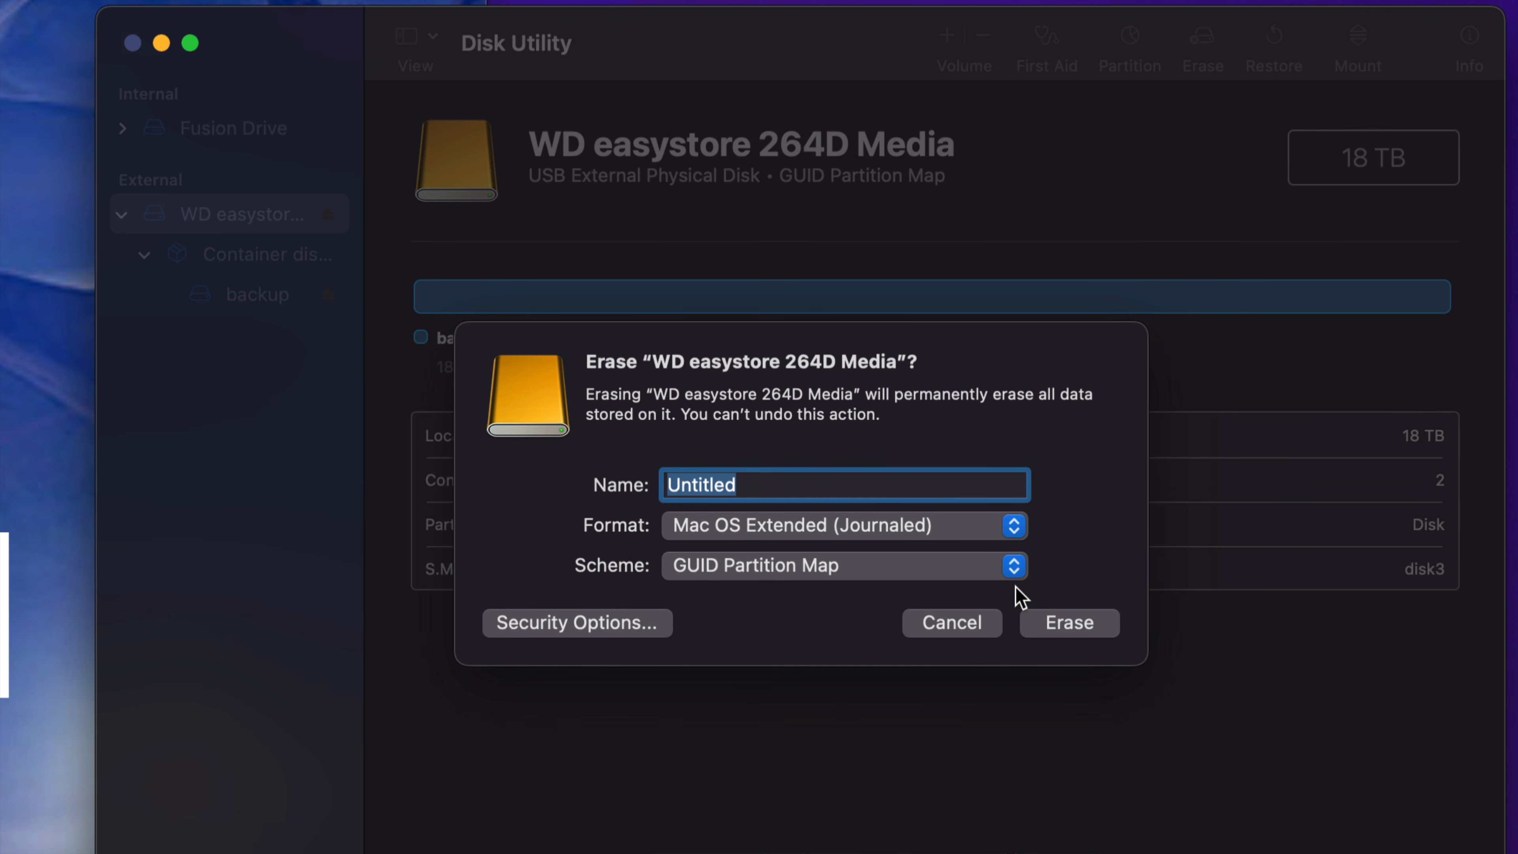
Change the erase format to ExFAT and keep the GUID Partition Map scheme
click(1006, 527)
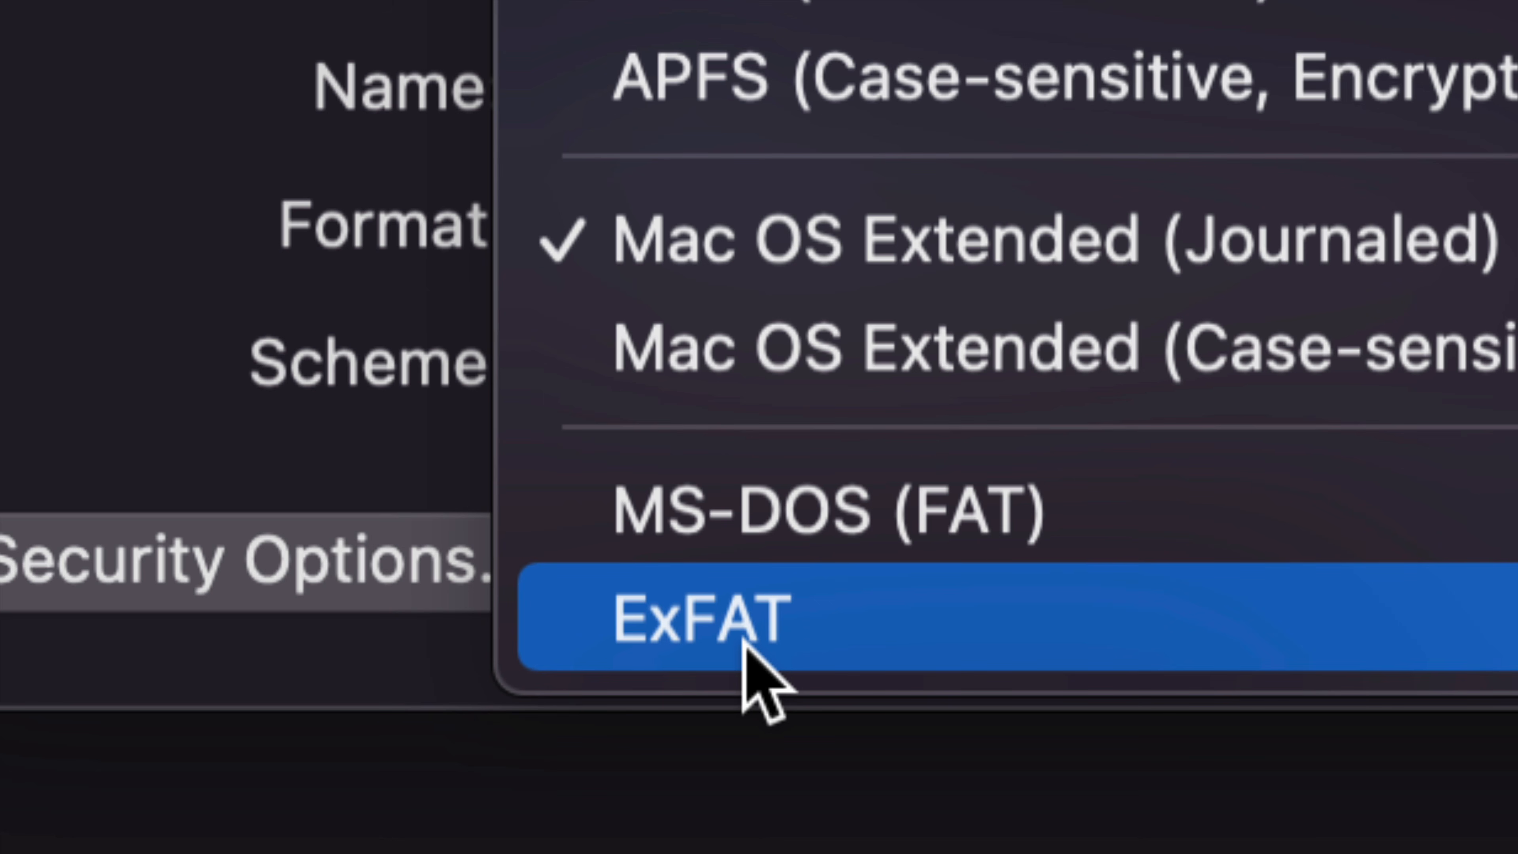
click(744, 643)
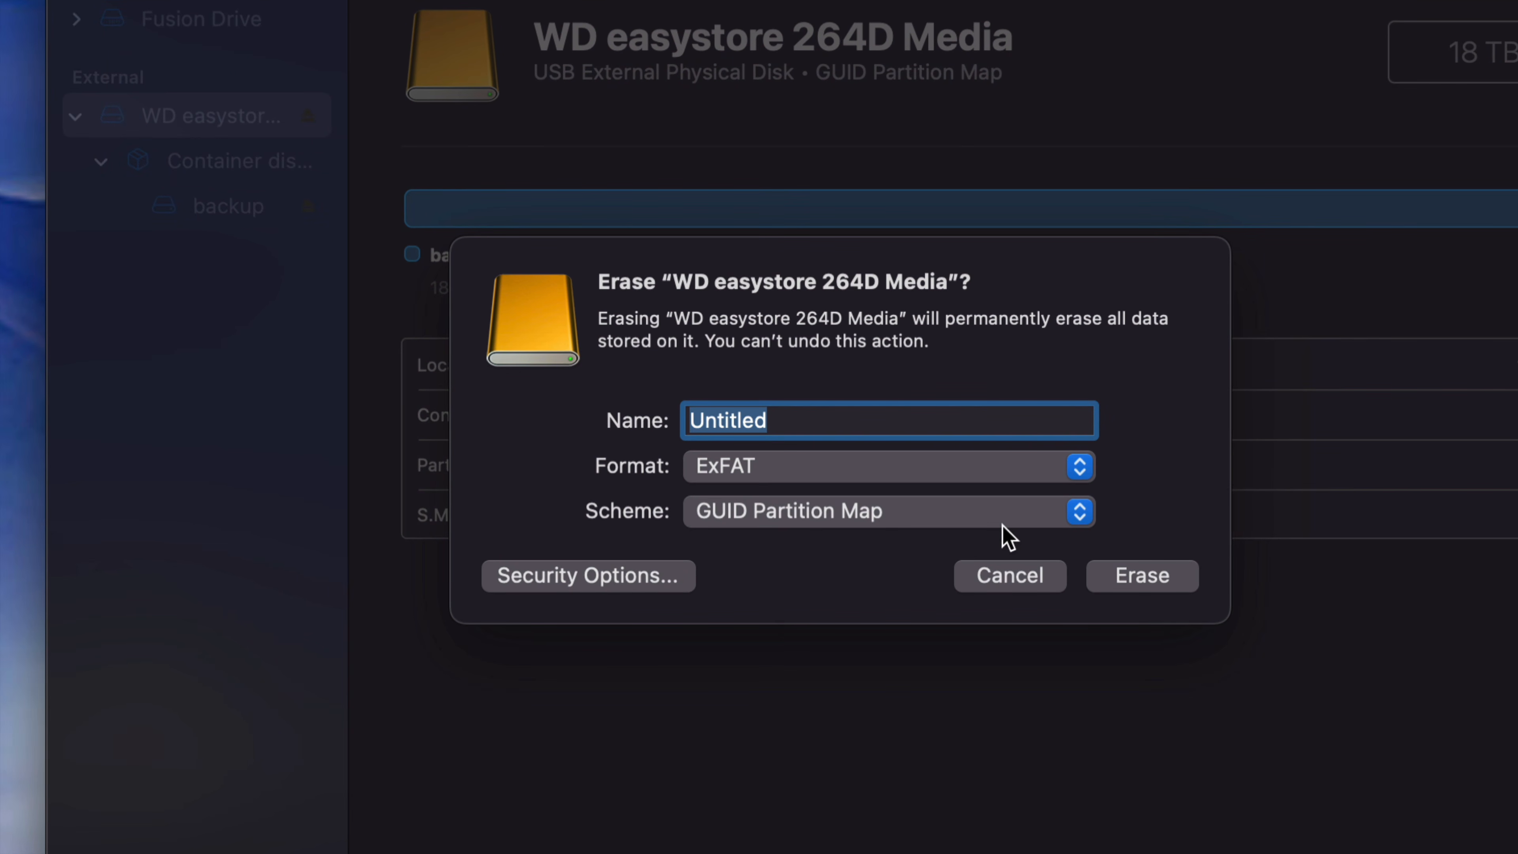
click(1003, 522)
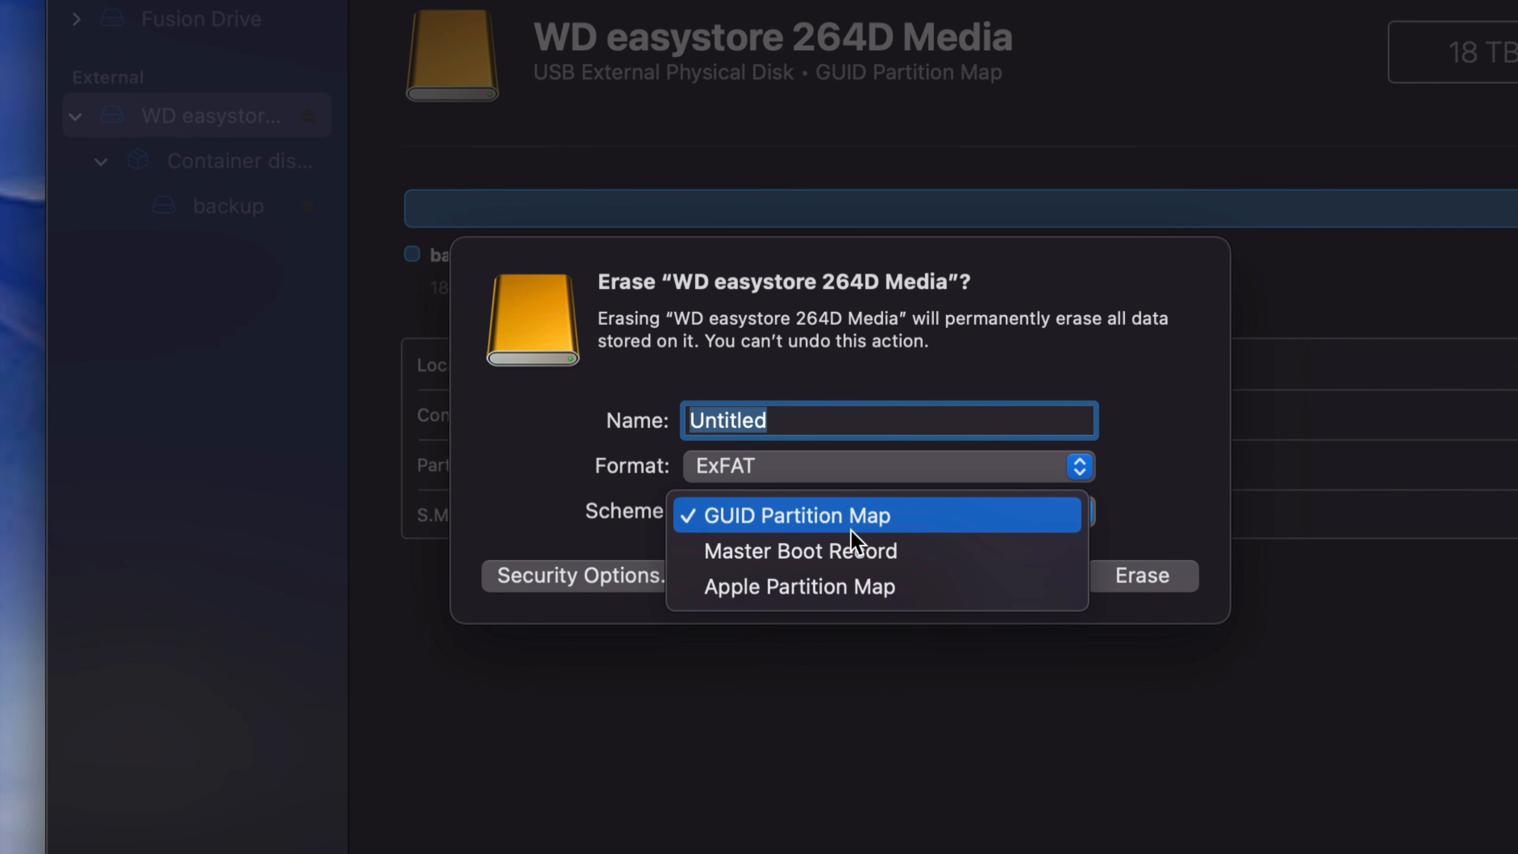
click(792, 520)
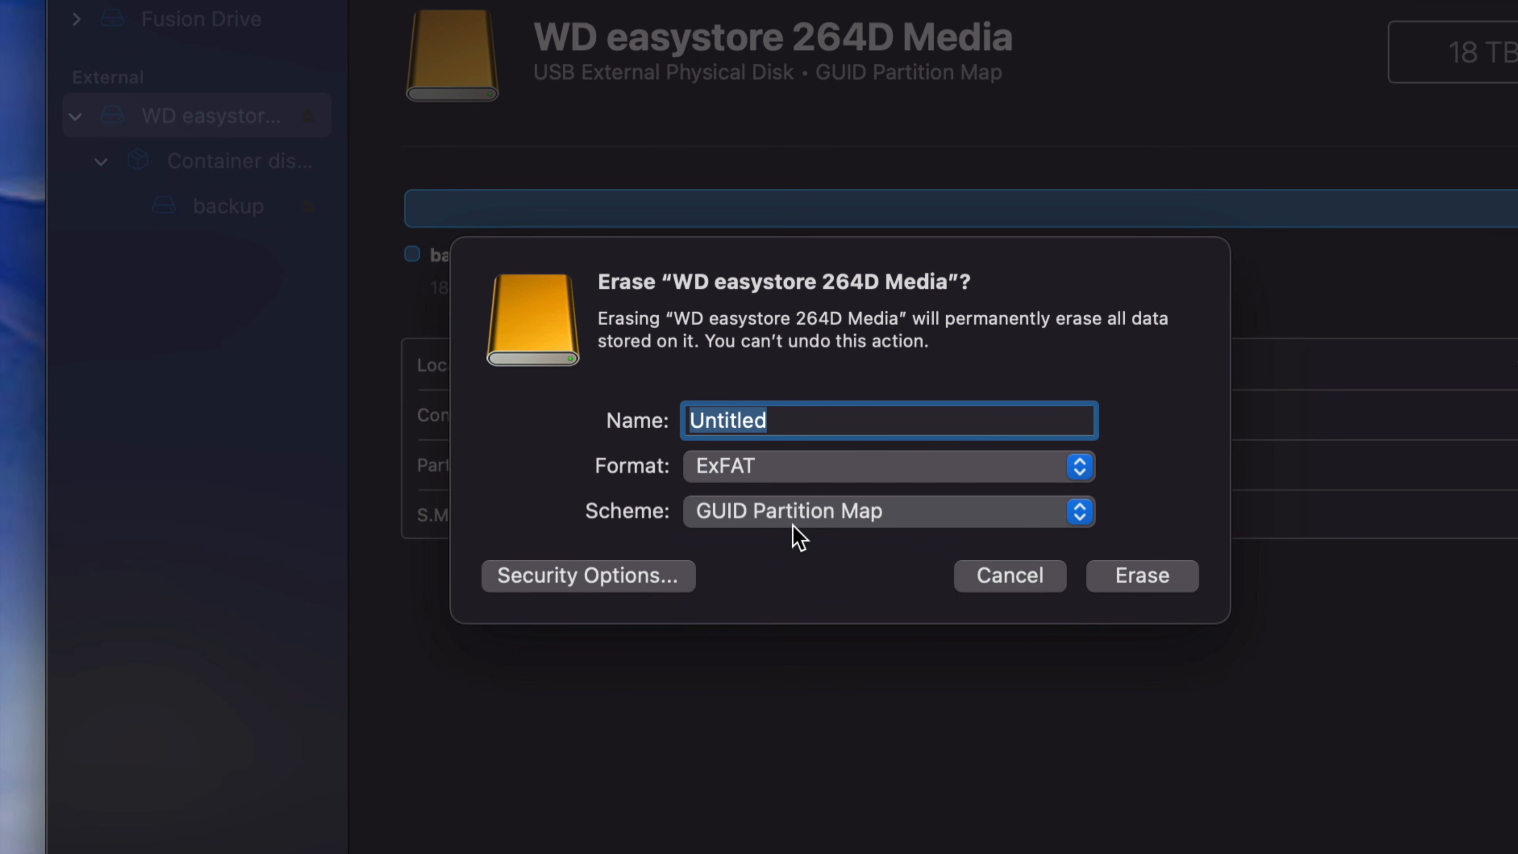
Erase the WD easystore drive as Mac OS Extended (Journaled) with the name Mac and close the completion report
click(1005, 473)
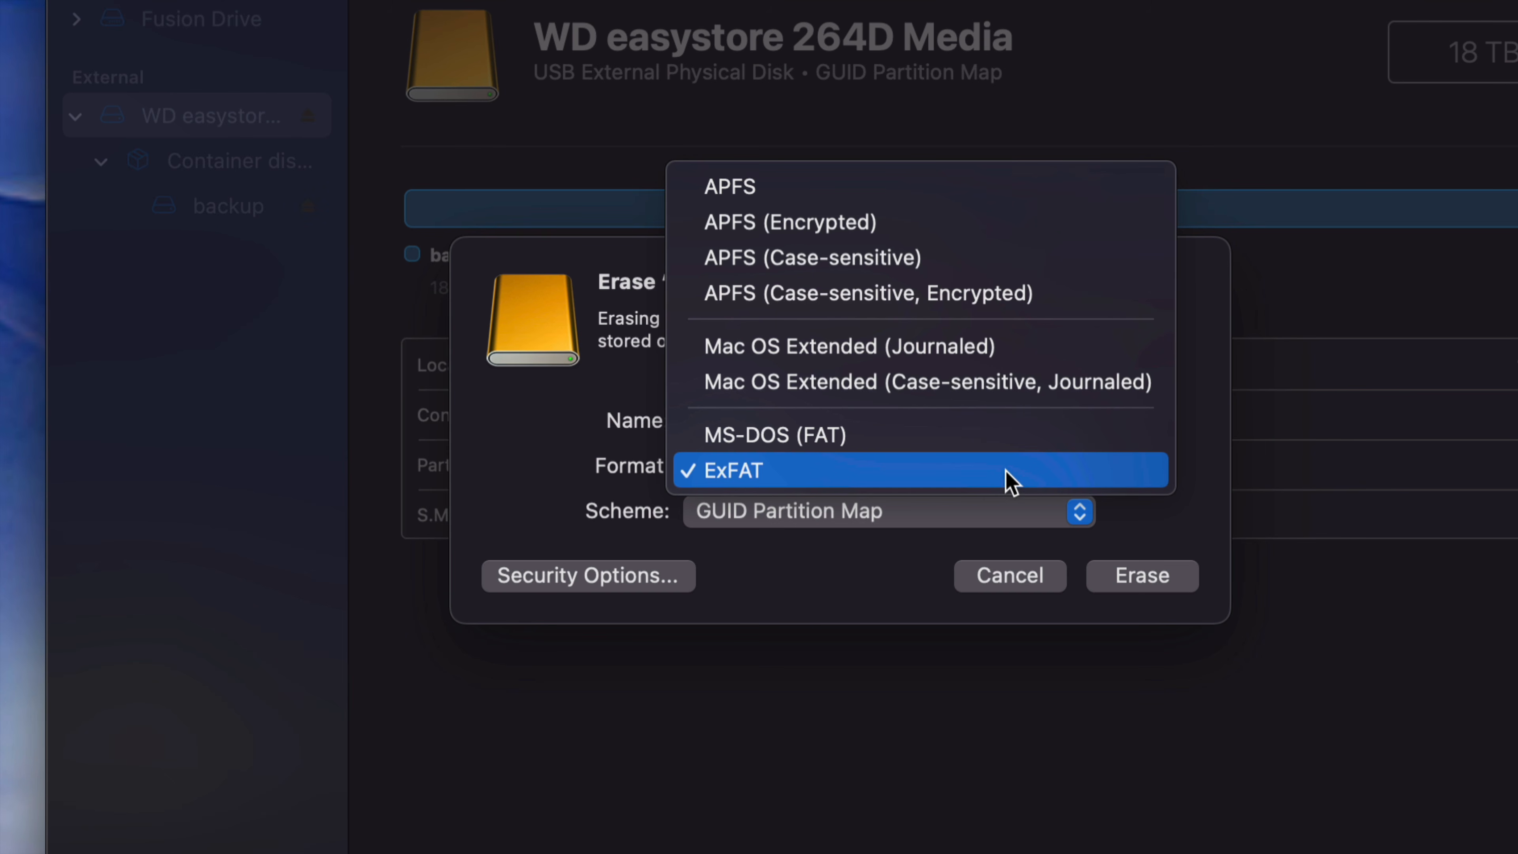
click(811, 346)
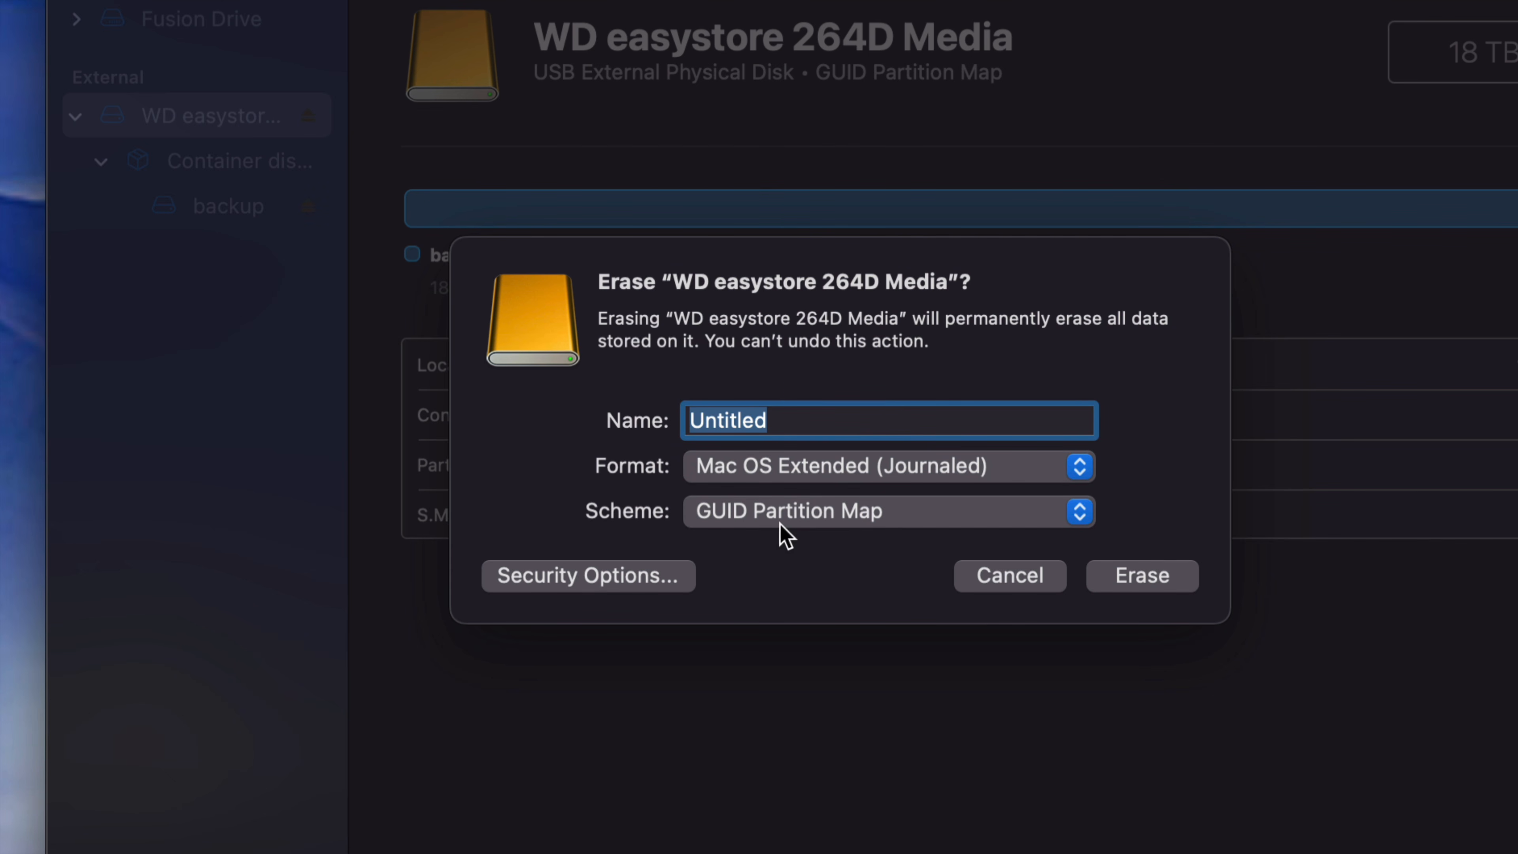
click(789, 420)
drag(789, 421, 676, 422)
text(Mac)
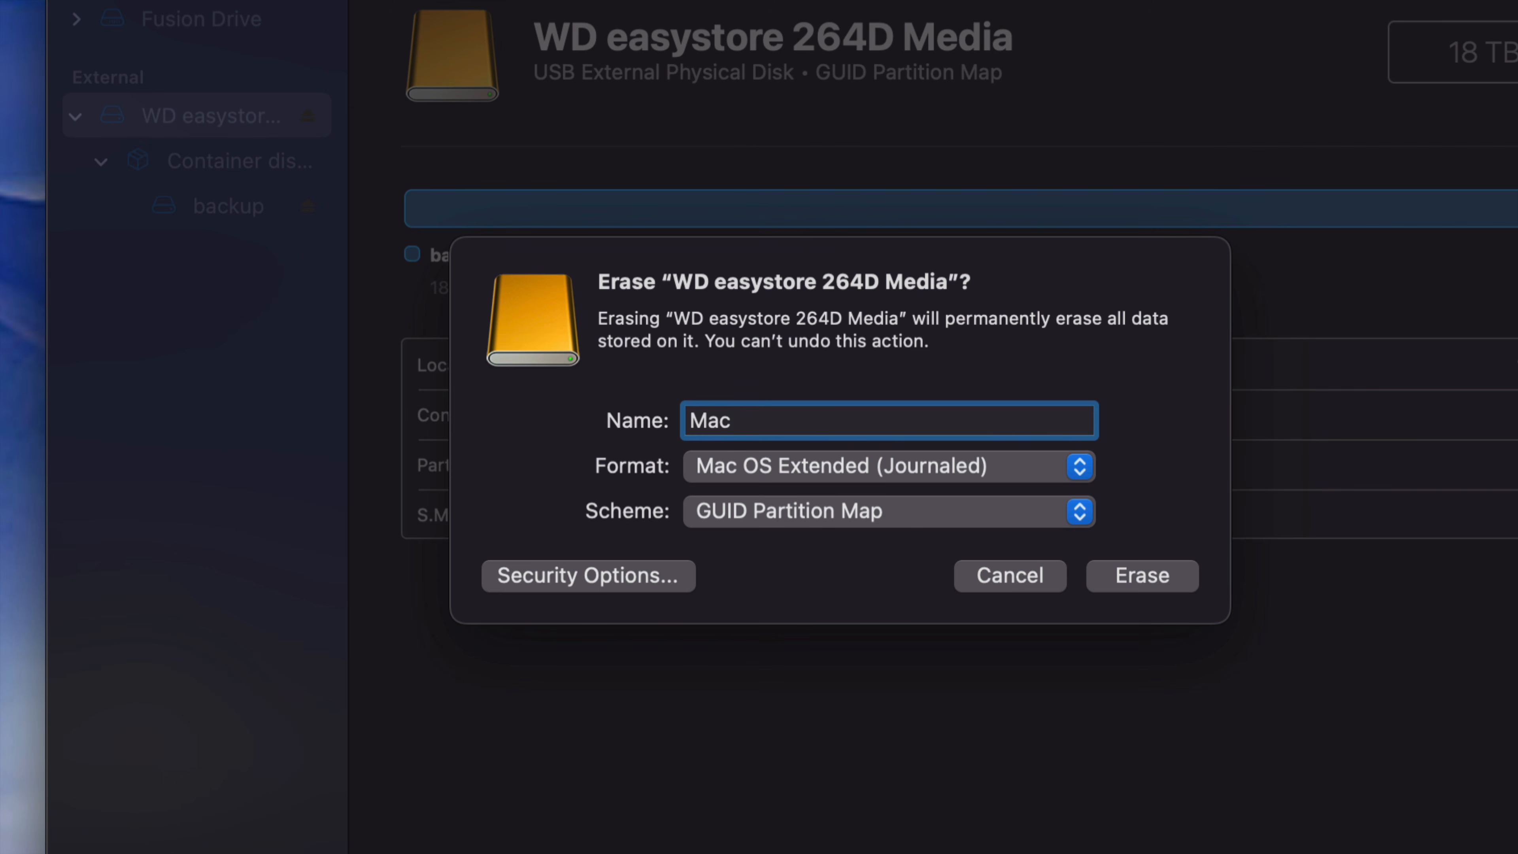
click(1165, 578)
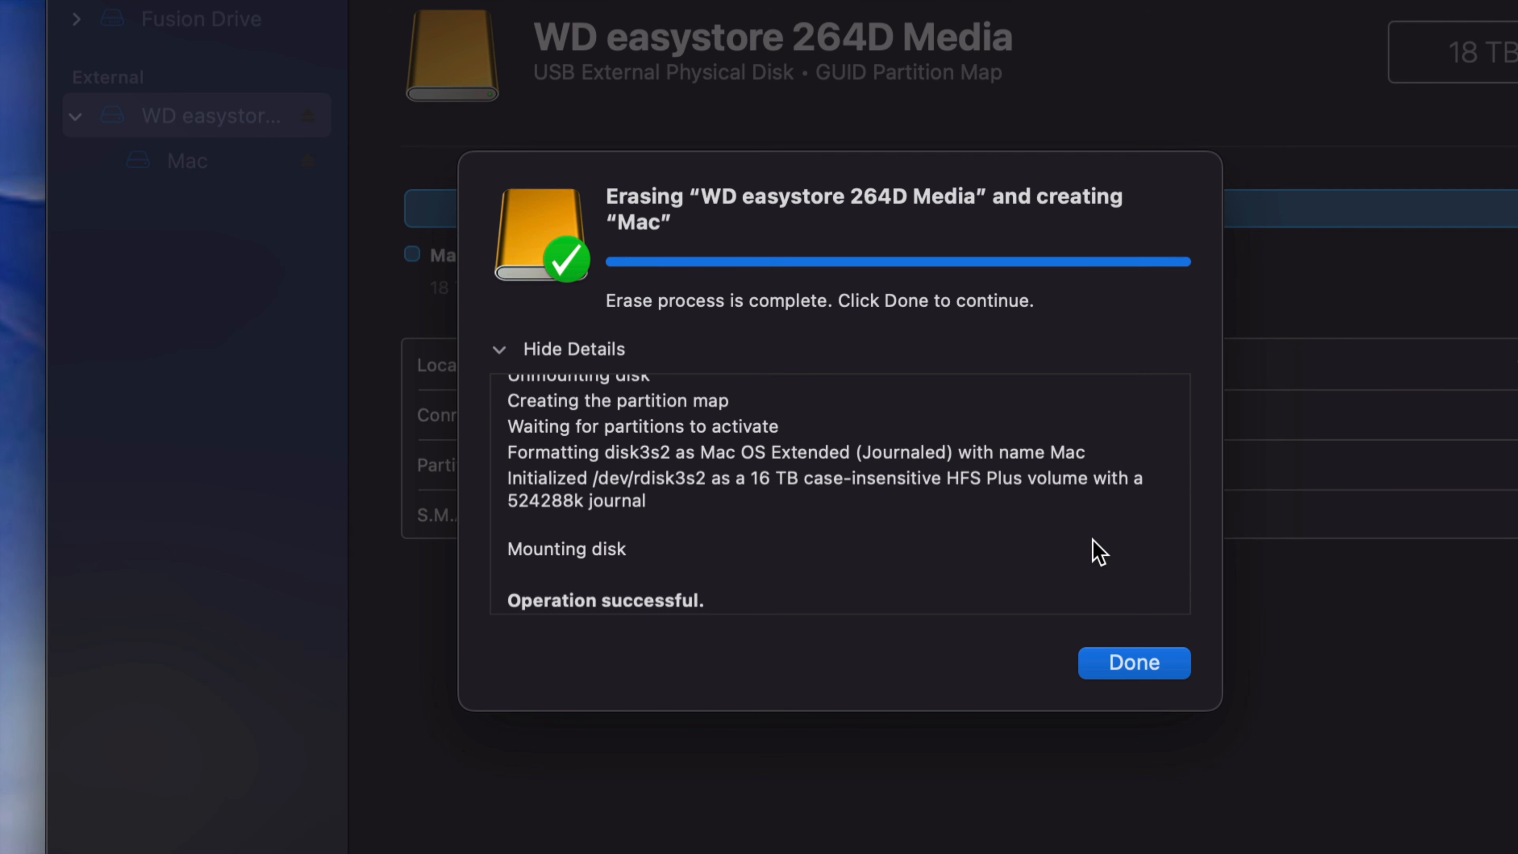
click(1138, 665)
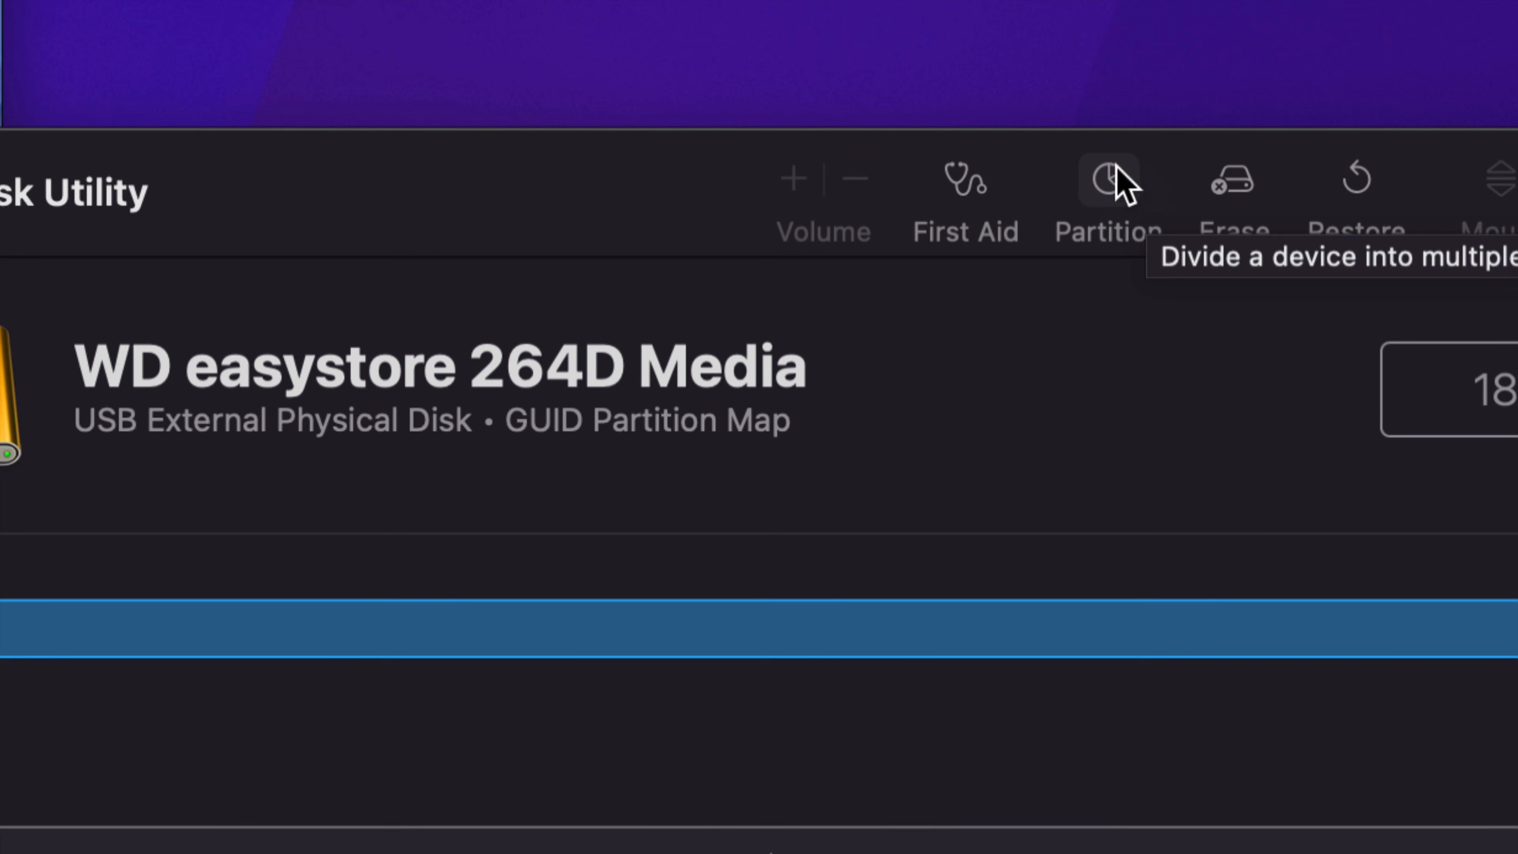
Start partitioning the WD easystore drive and add two partitions alongside the Mac partition
click(1109, 179)
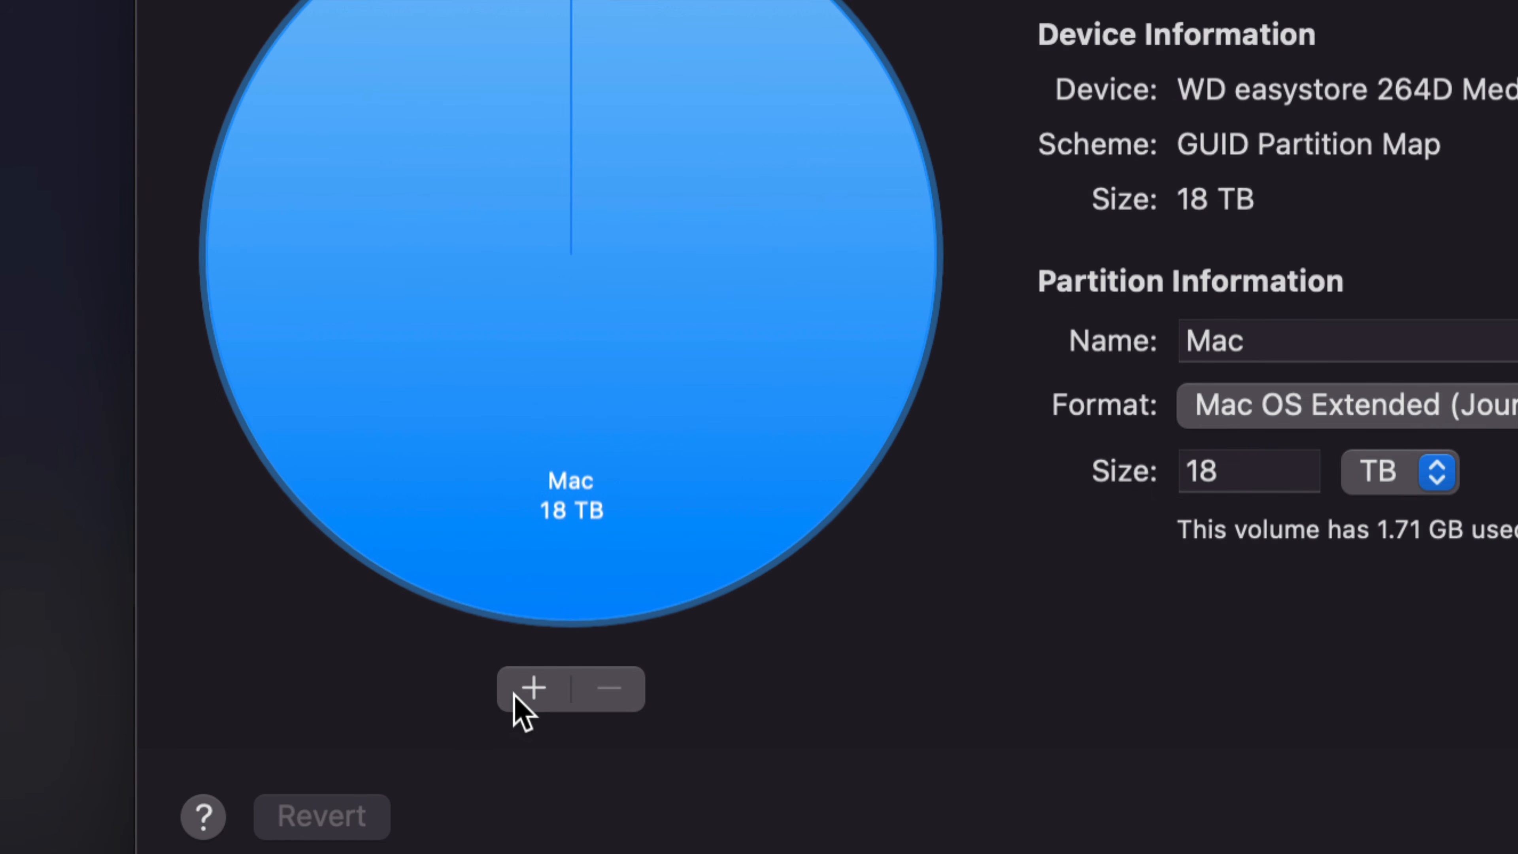
click(533, 689)
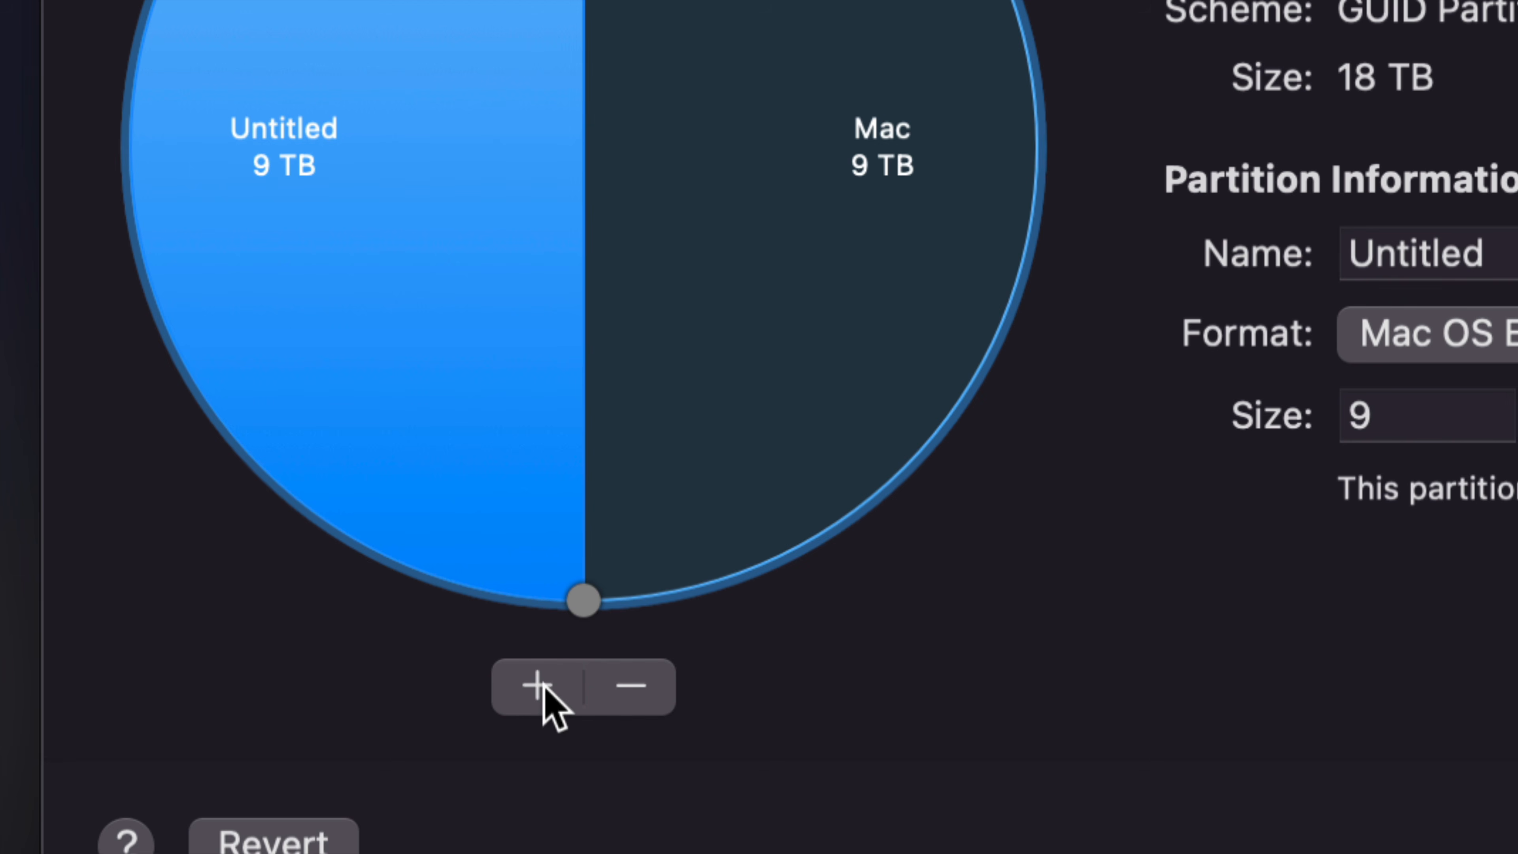
click(545, 691)
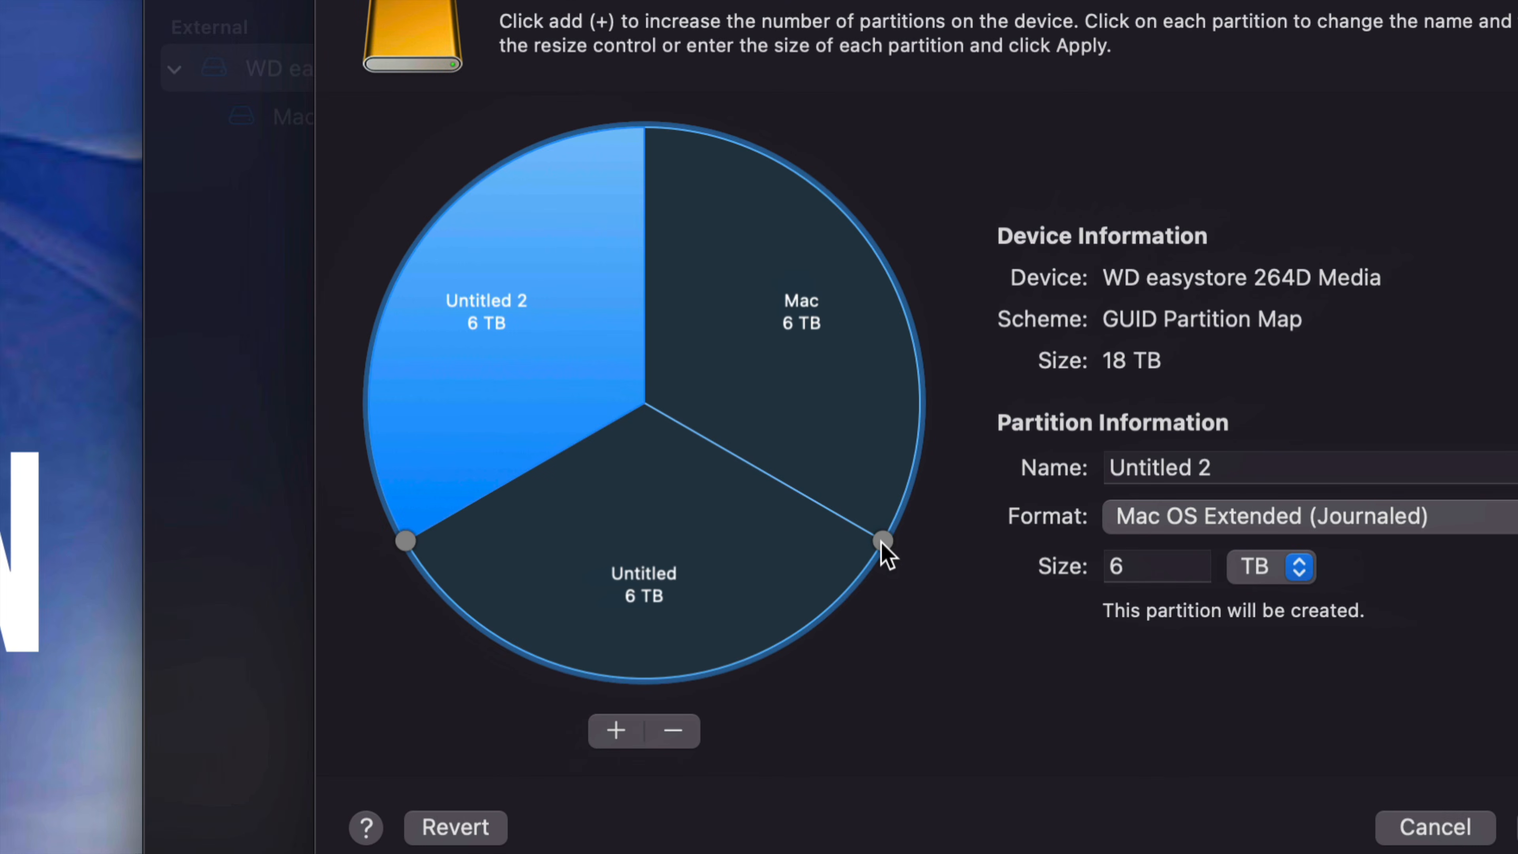
Shrink the Mac partition to about 2.13 TB and name the adjacent Untitled partition Time Machine
drag(878, 540, 906, 424)
drag(897, 498, 873, 243)
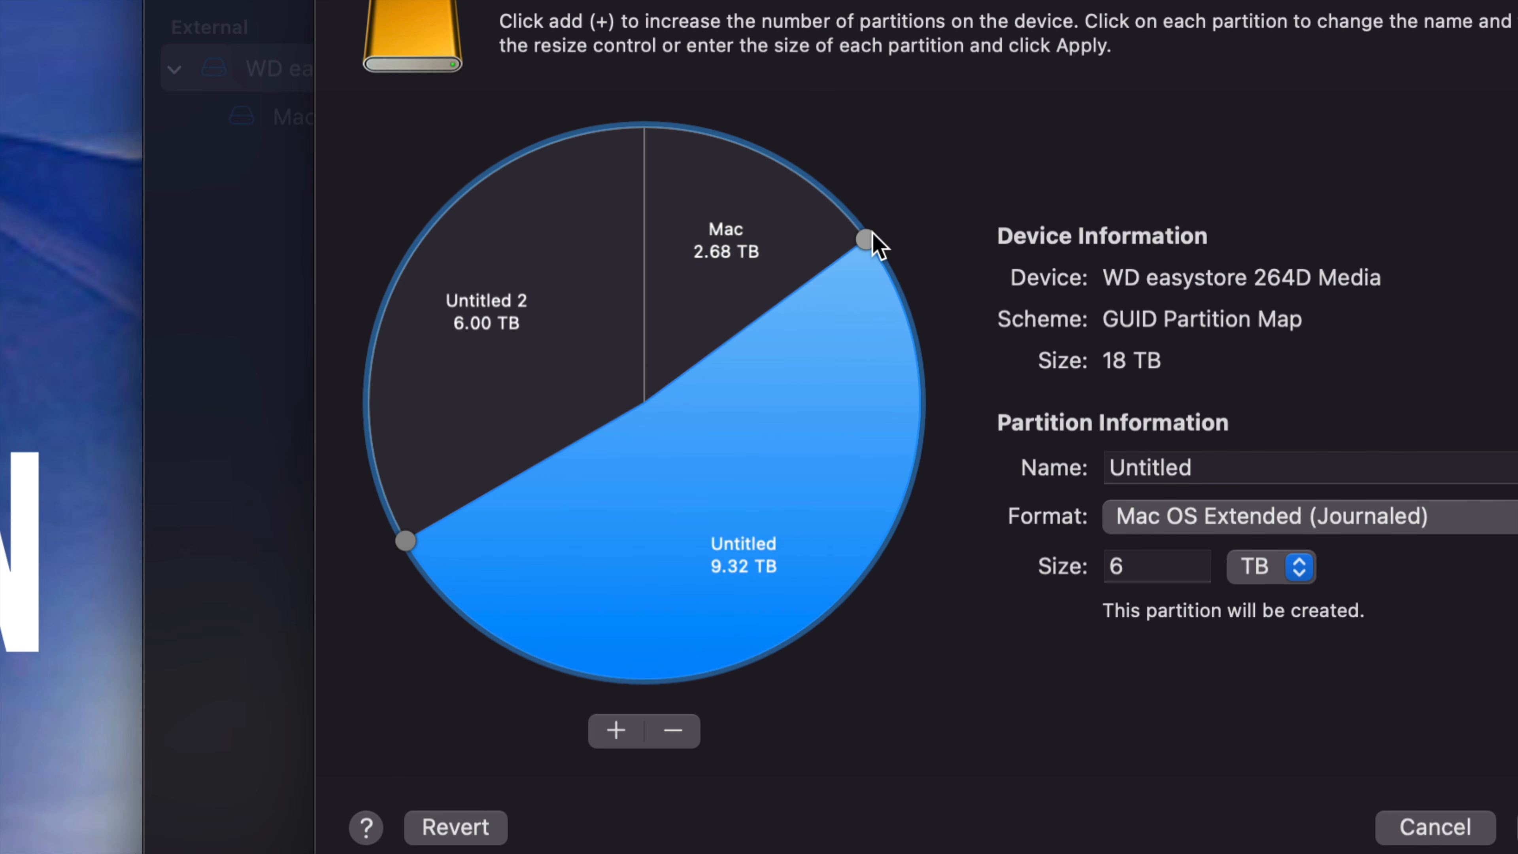
drag(872, 231, 837, 200)
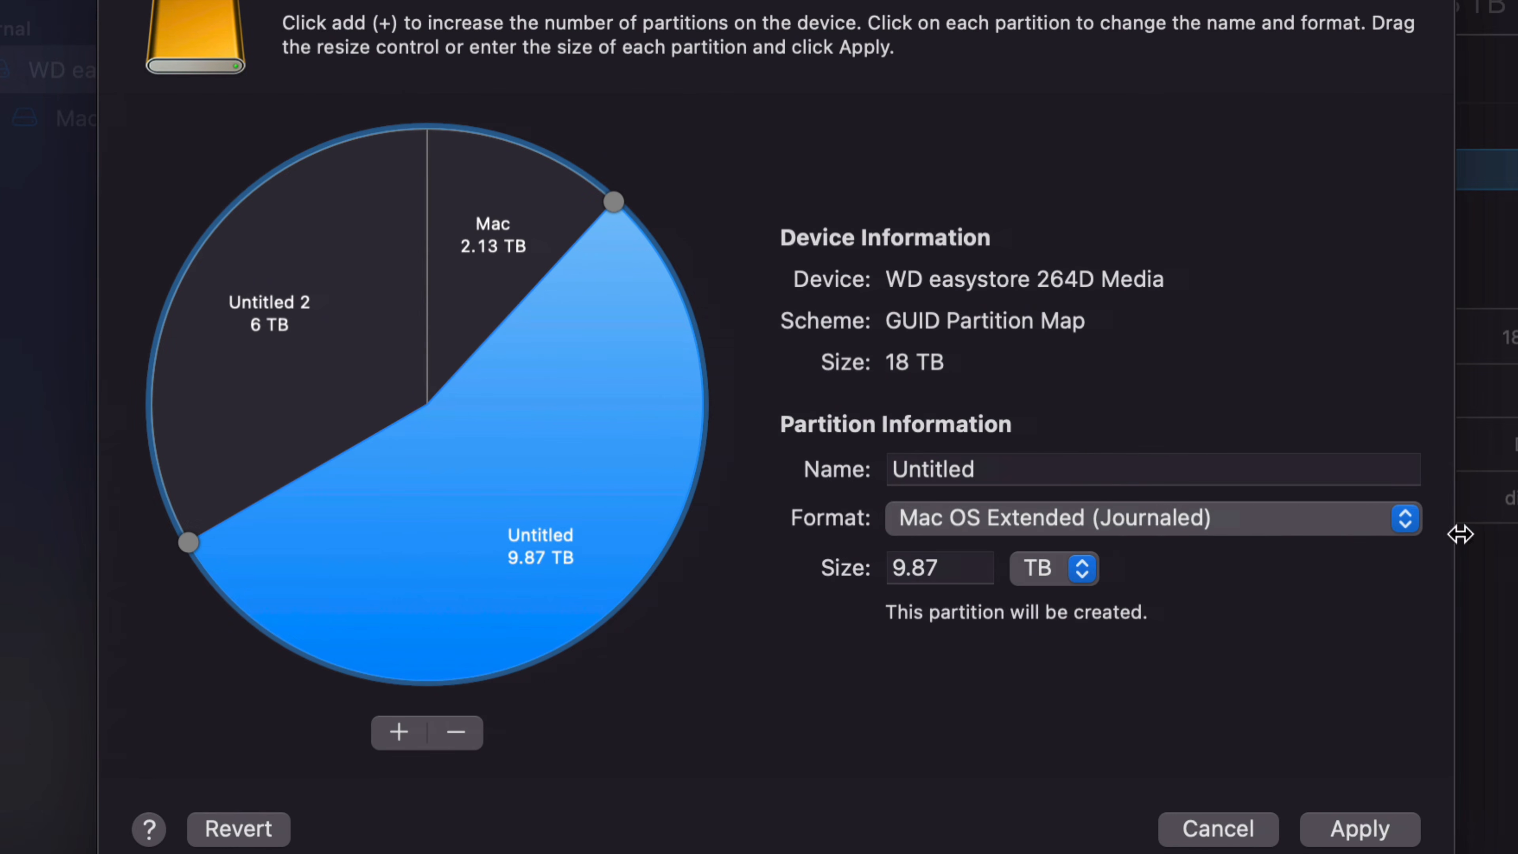
click(1041, 465)
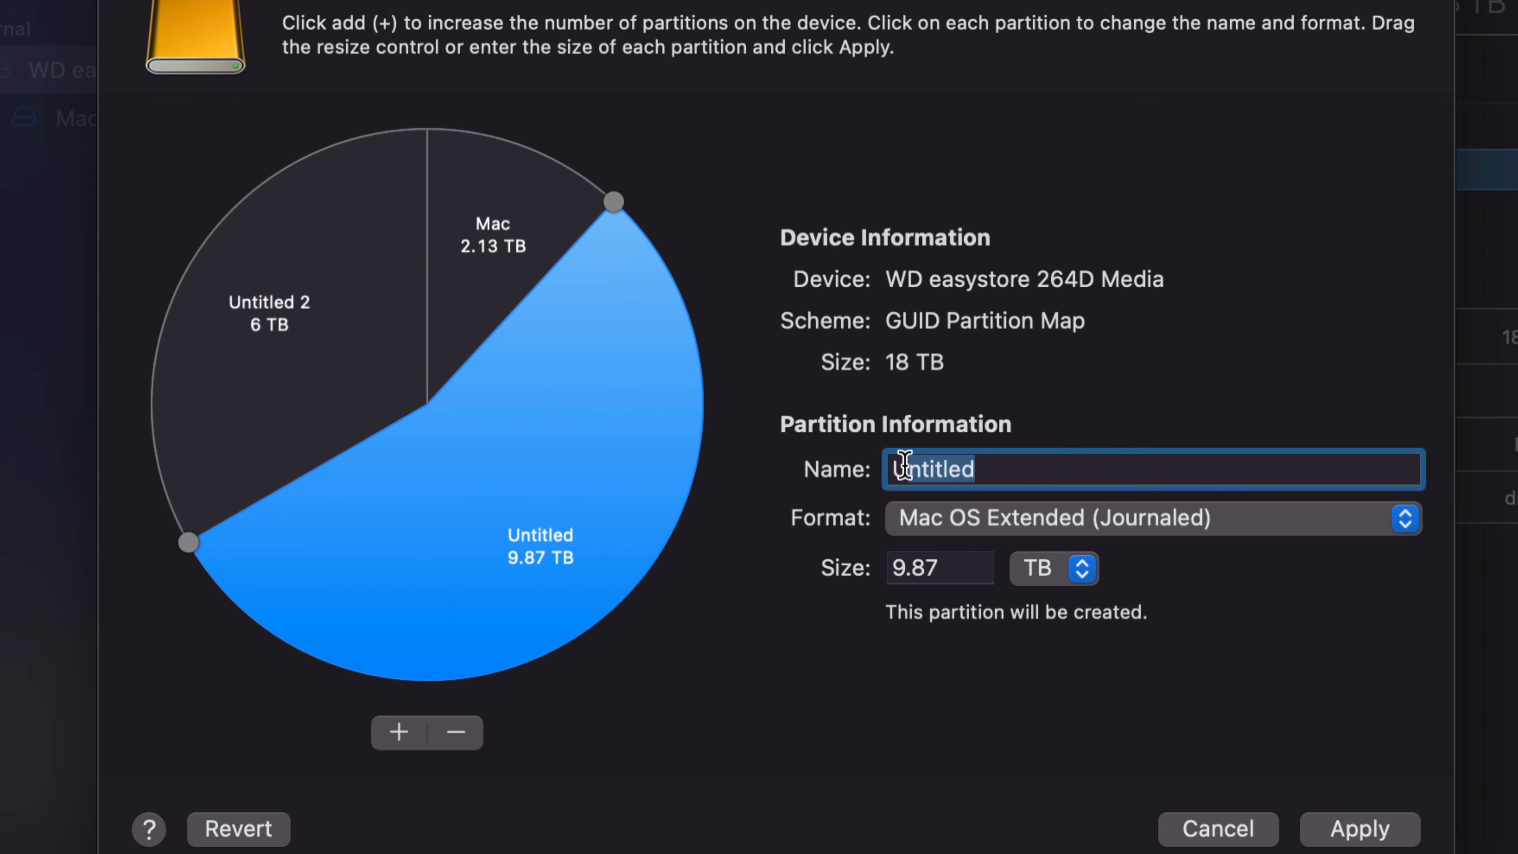
text(Time Machine)
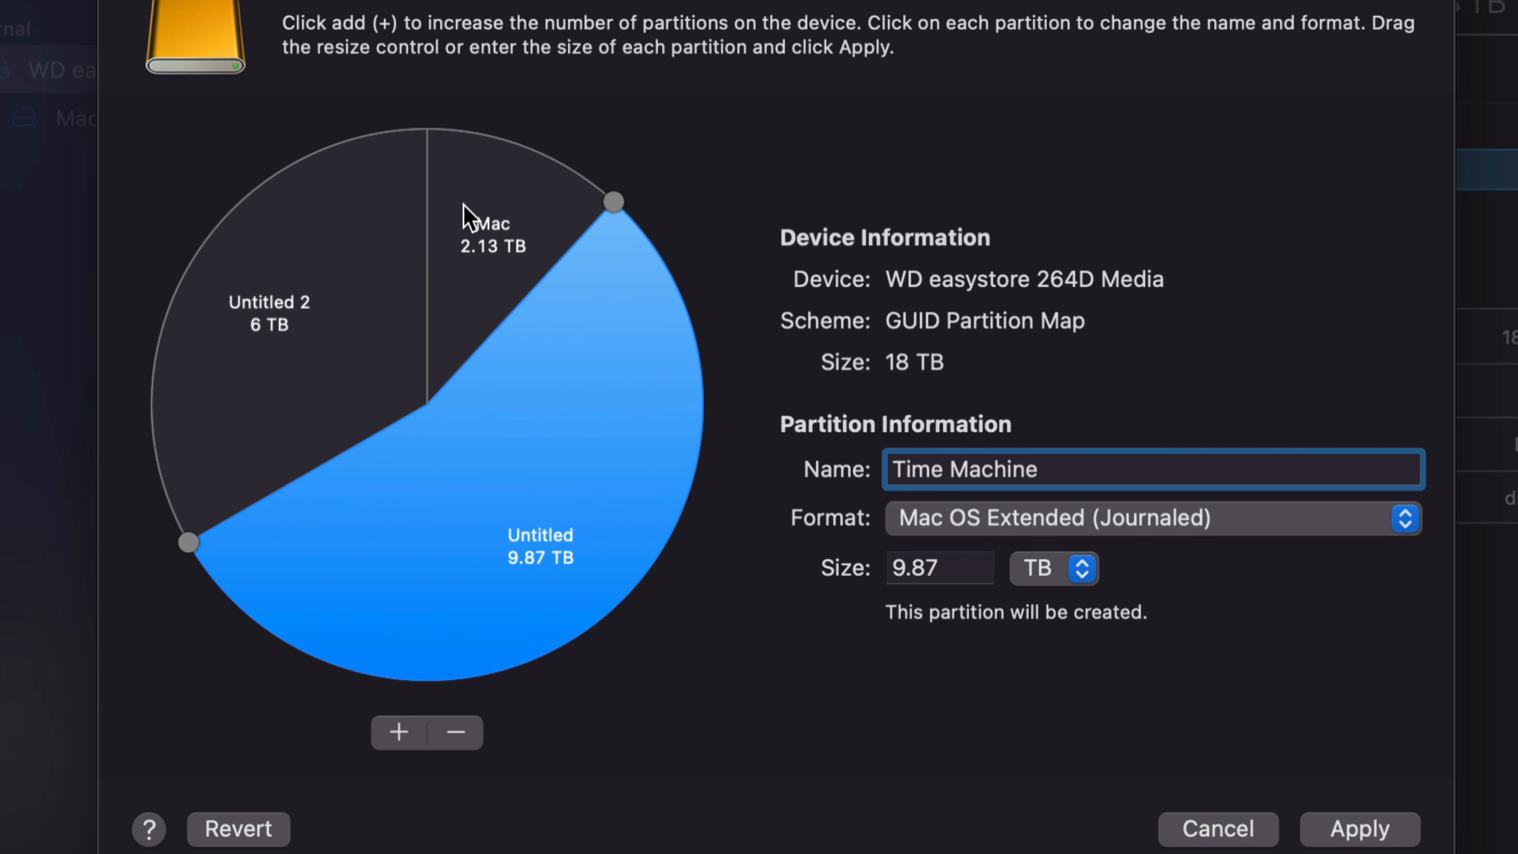
Shrink the Mac partition to about 1.98 TB, rename it Windows and set its format to ExFAT
click(495, 231)
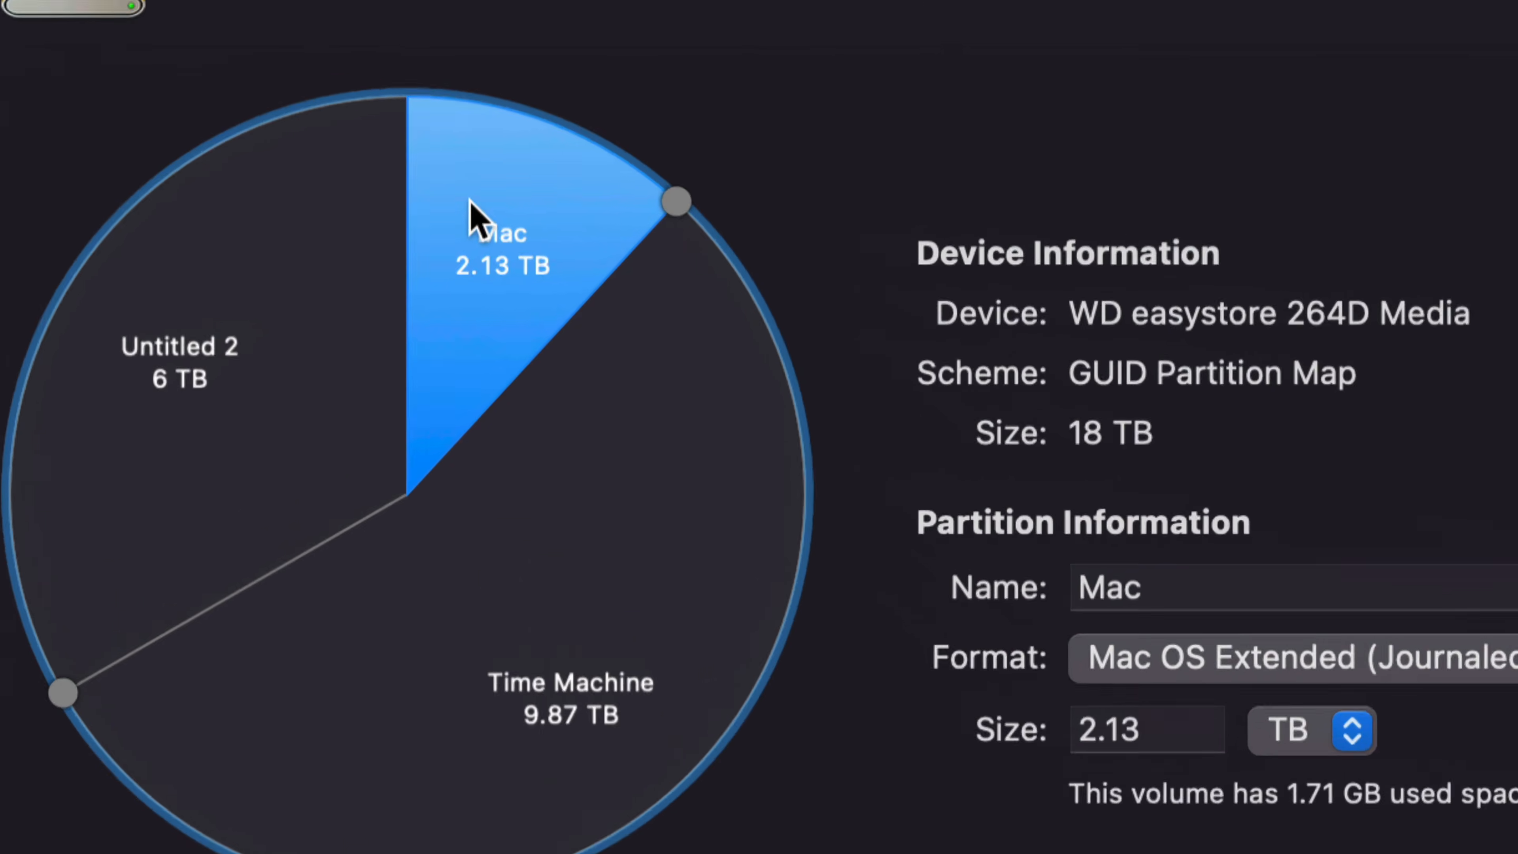
drag(748, 190, 735, 184)
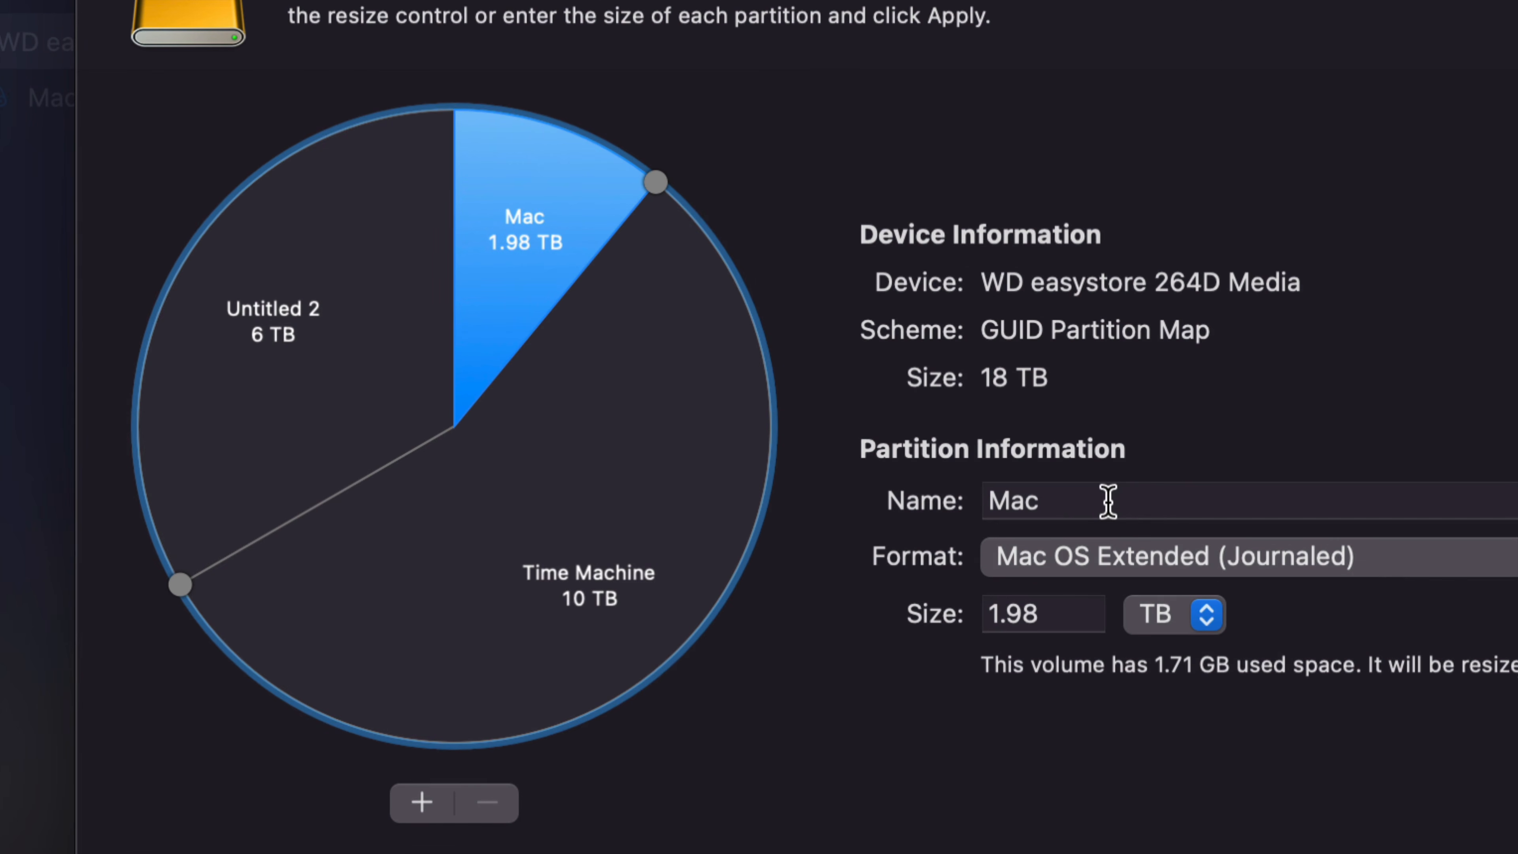
double_click(1055, 516)
text(Window)
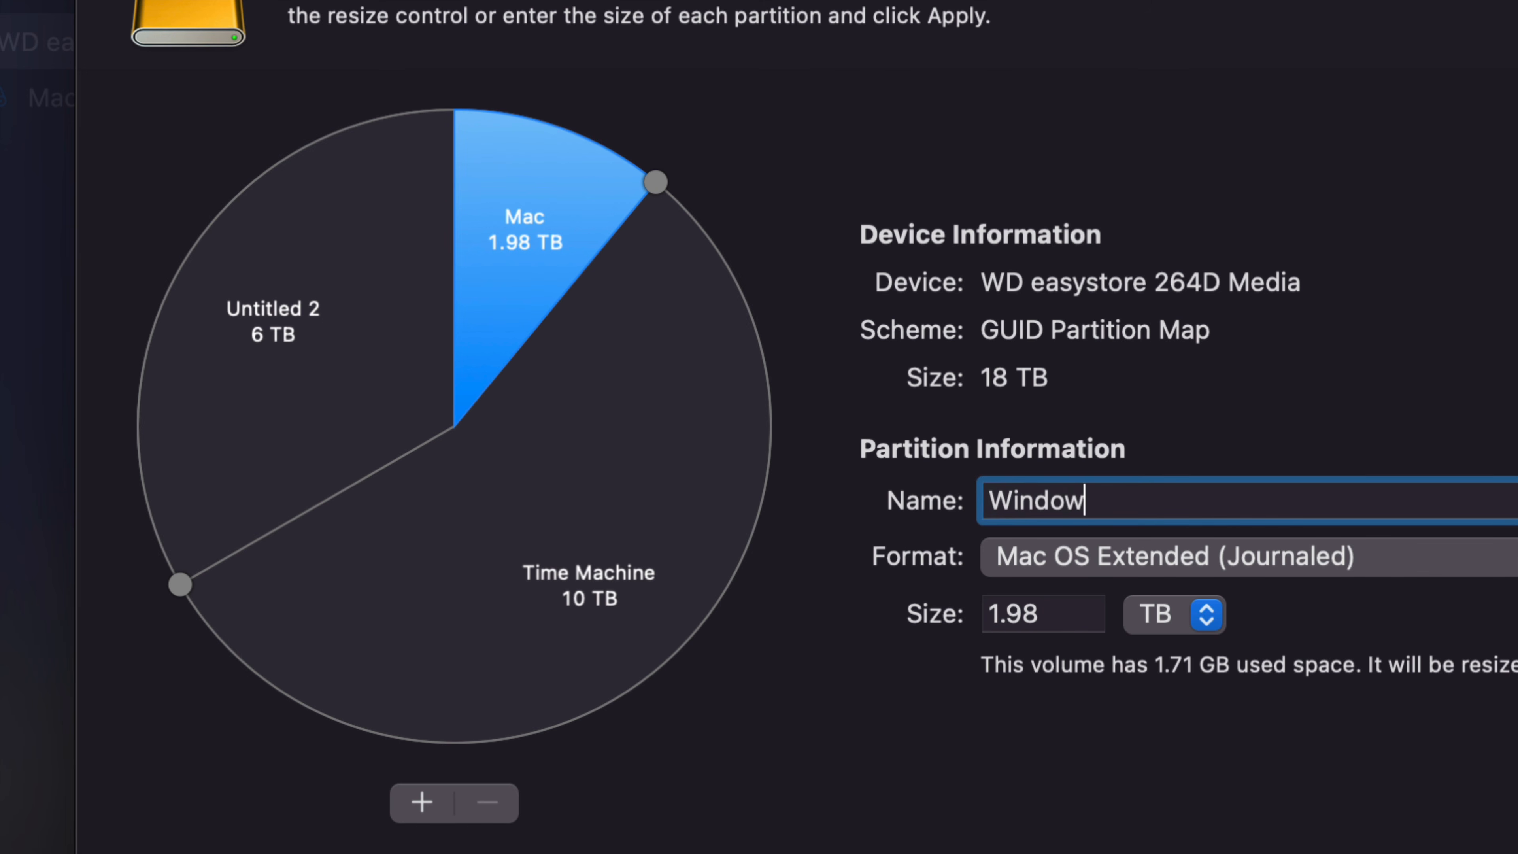
text(s)
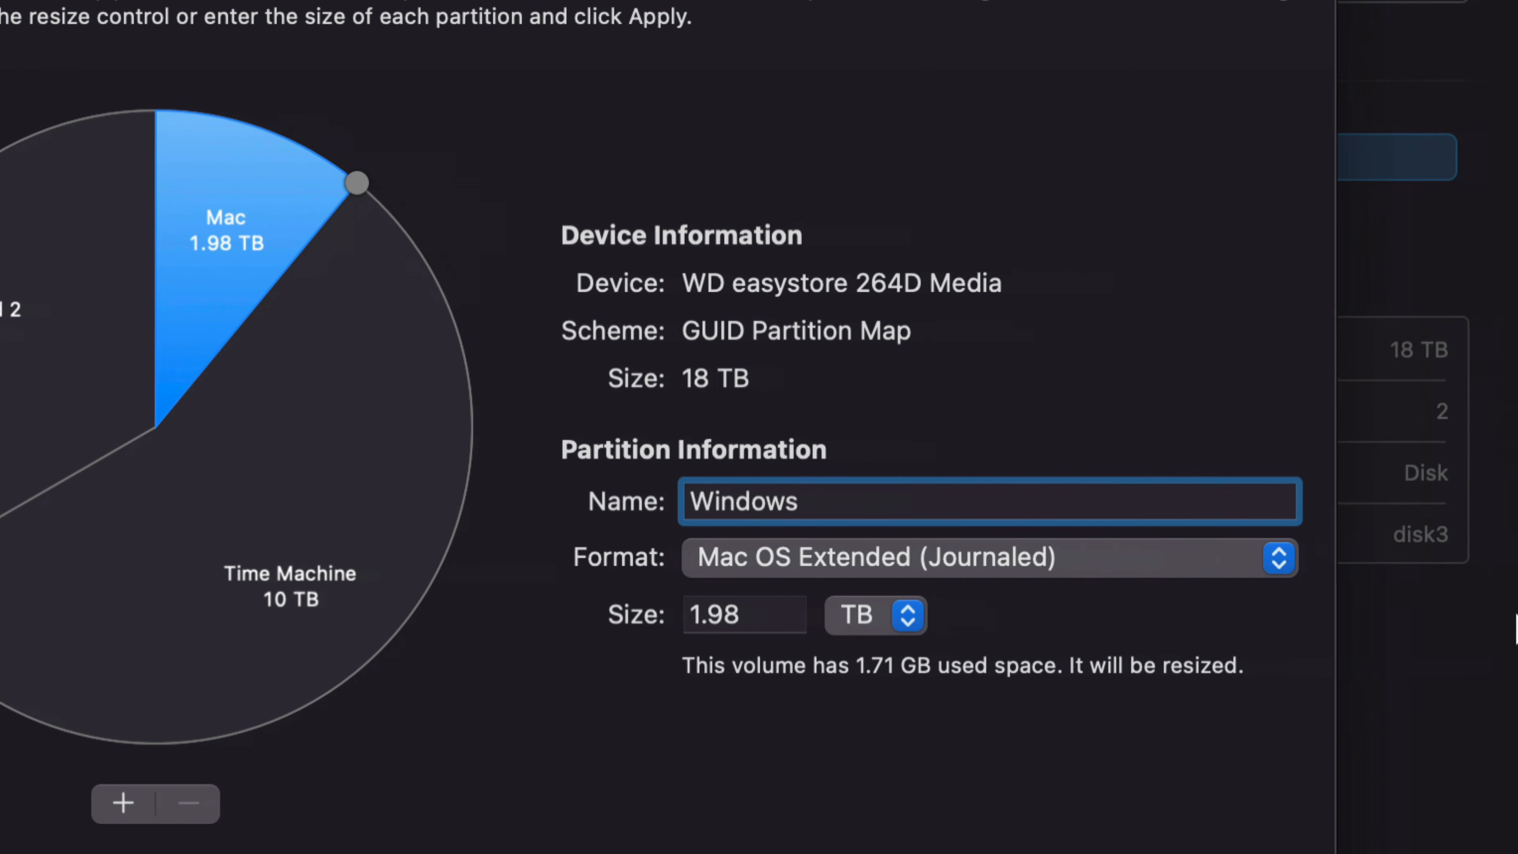
click(1270, 559)
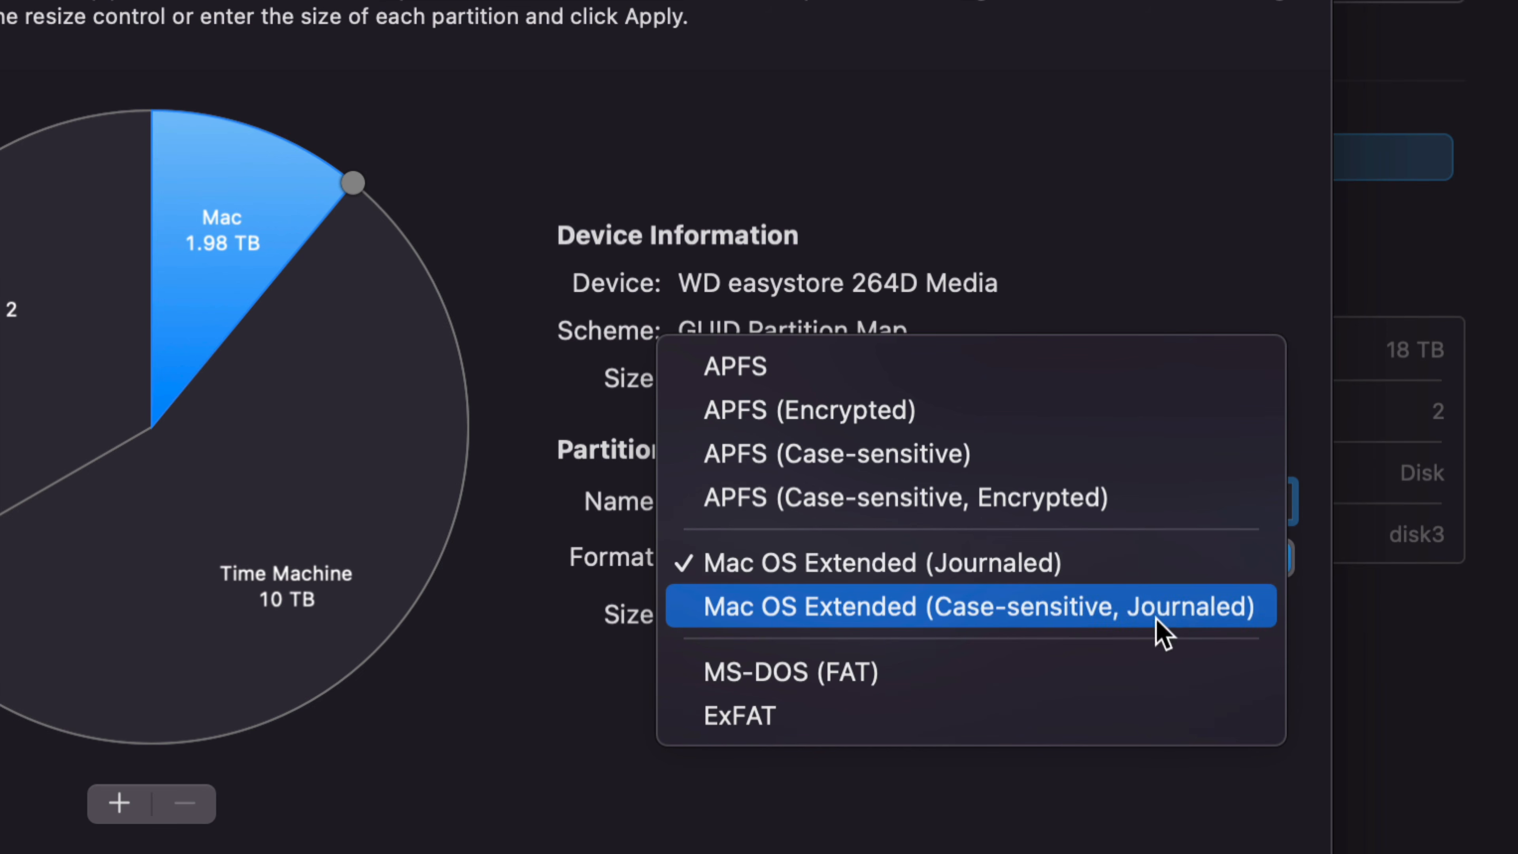
click(944, 726)
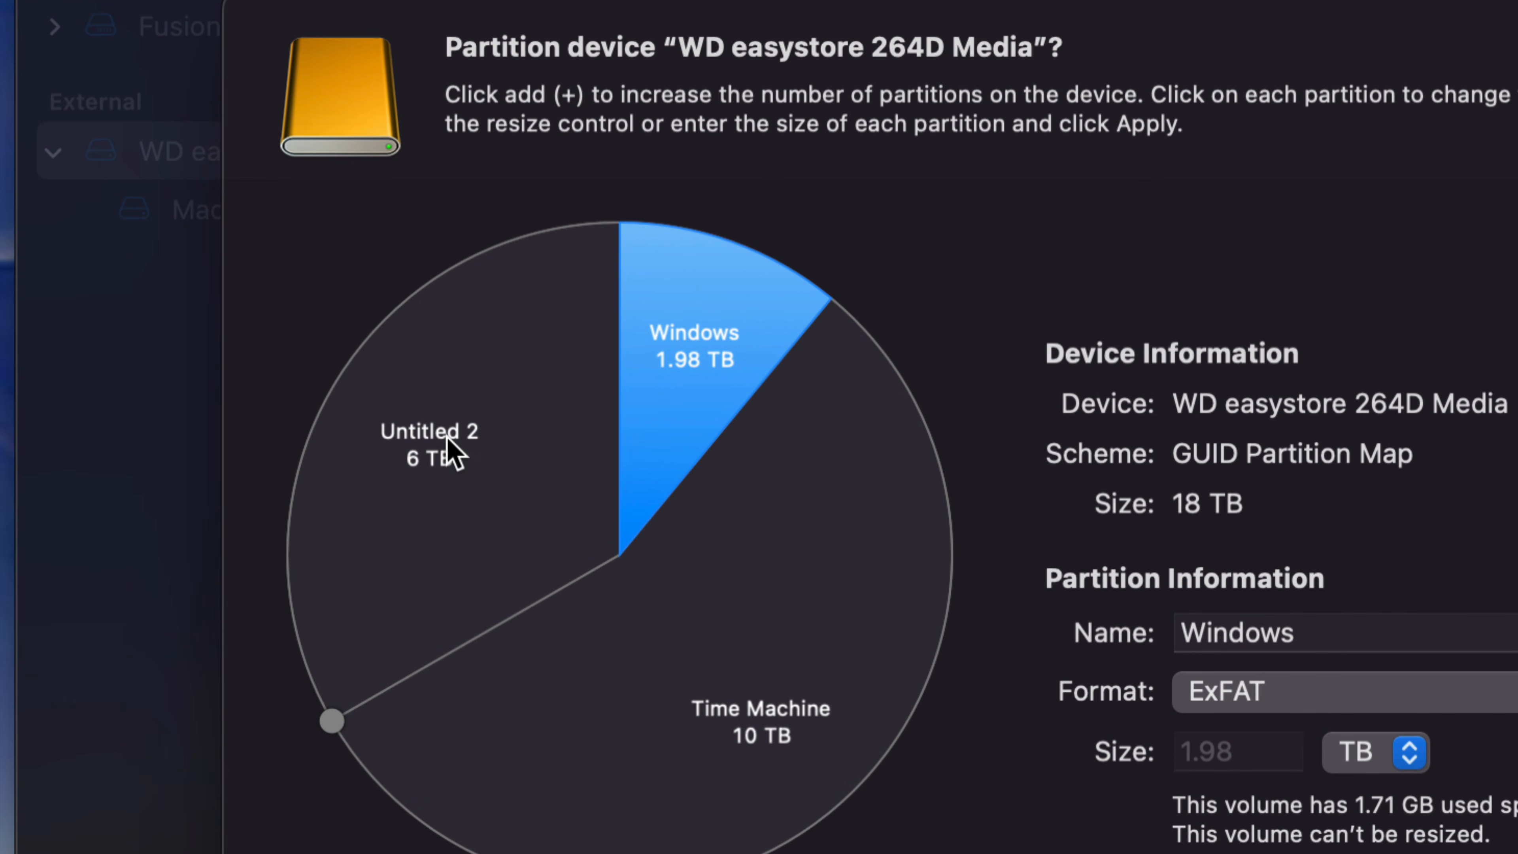
Name the Untitled 2 partition Mac Backup and keep its format as Mac OS Extended (Journaled)
click(447, 440)
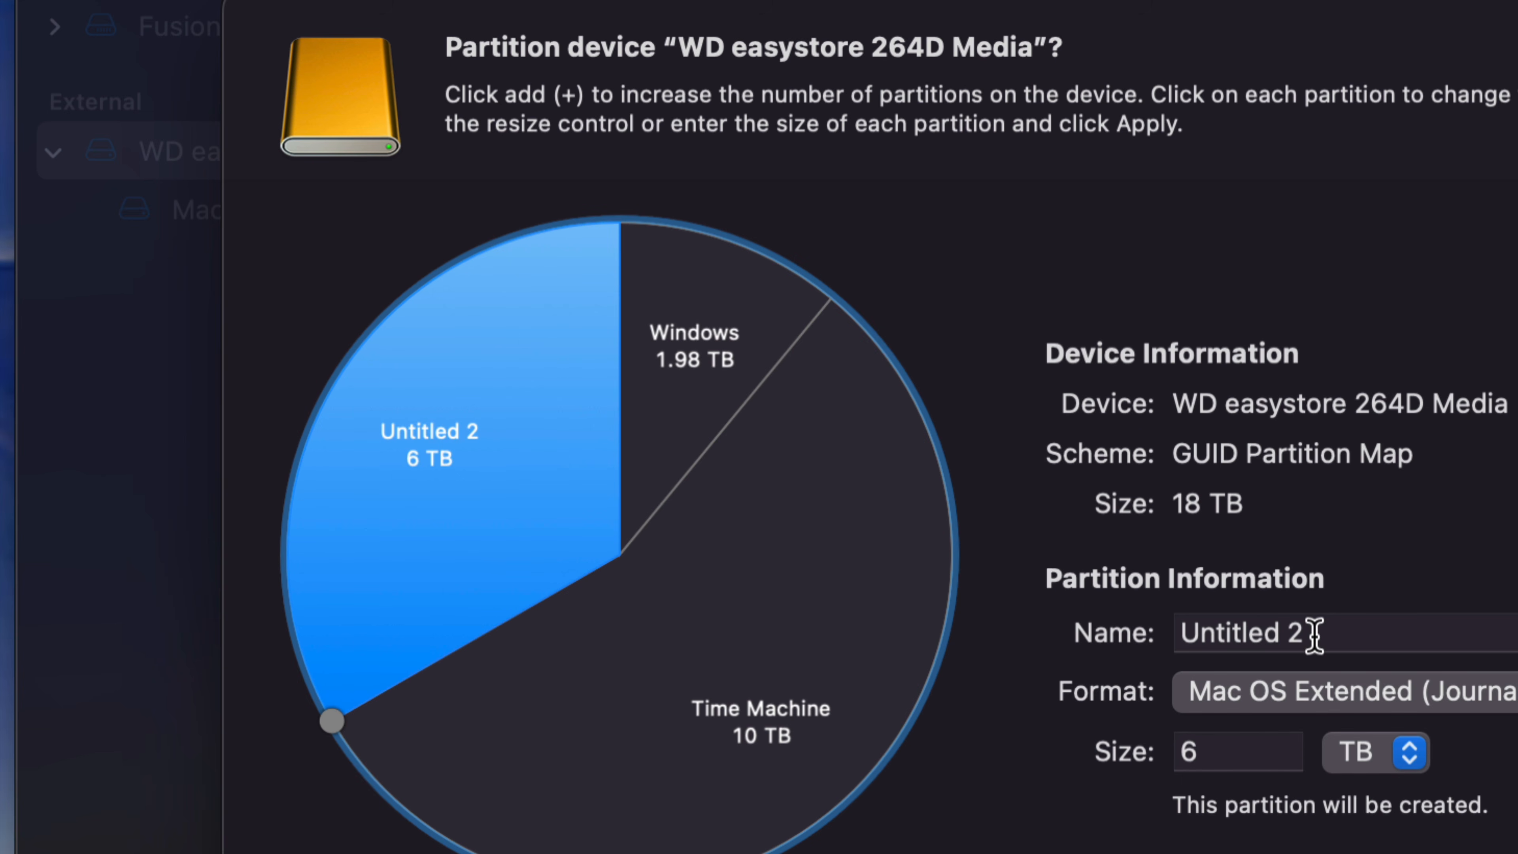
drag(1308, 630, 1176, 630)
text(Mac Backu)
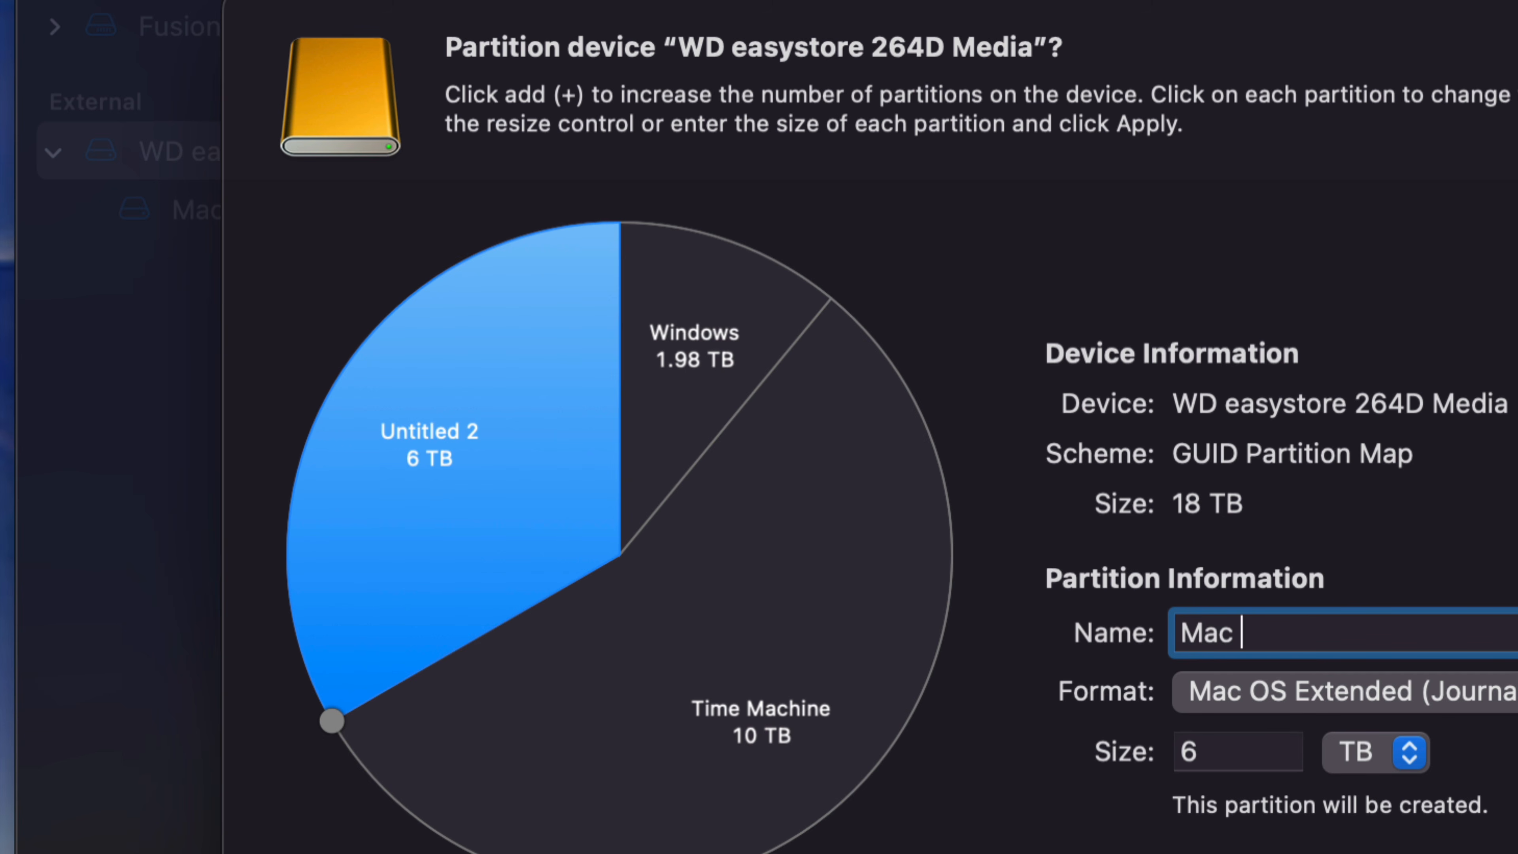
text(p)
click(1494, 691)
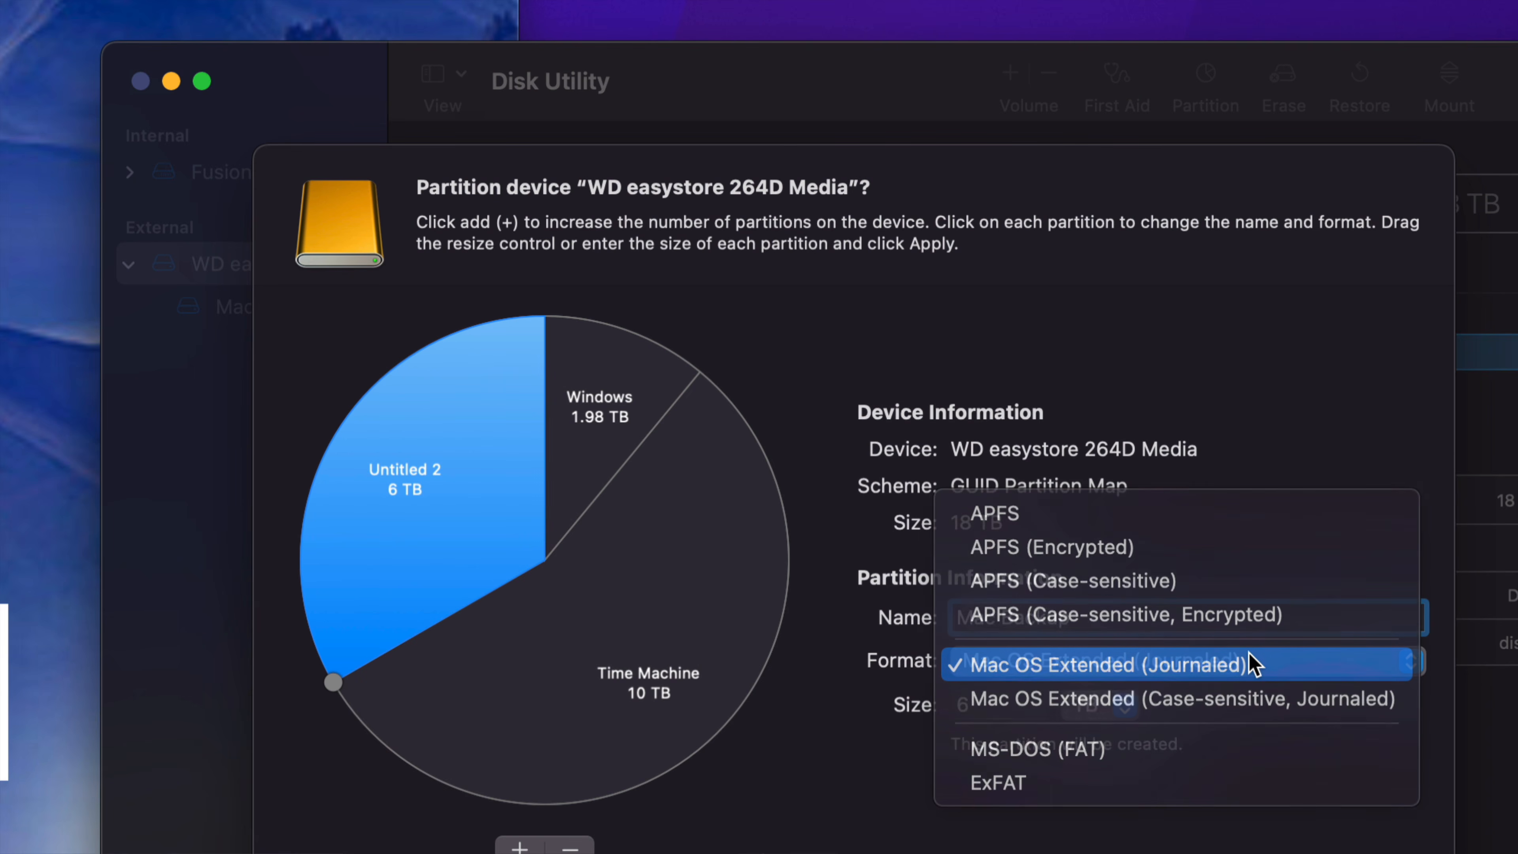
click(1250, 652)
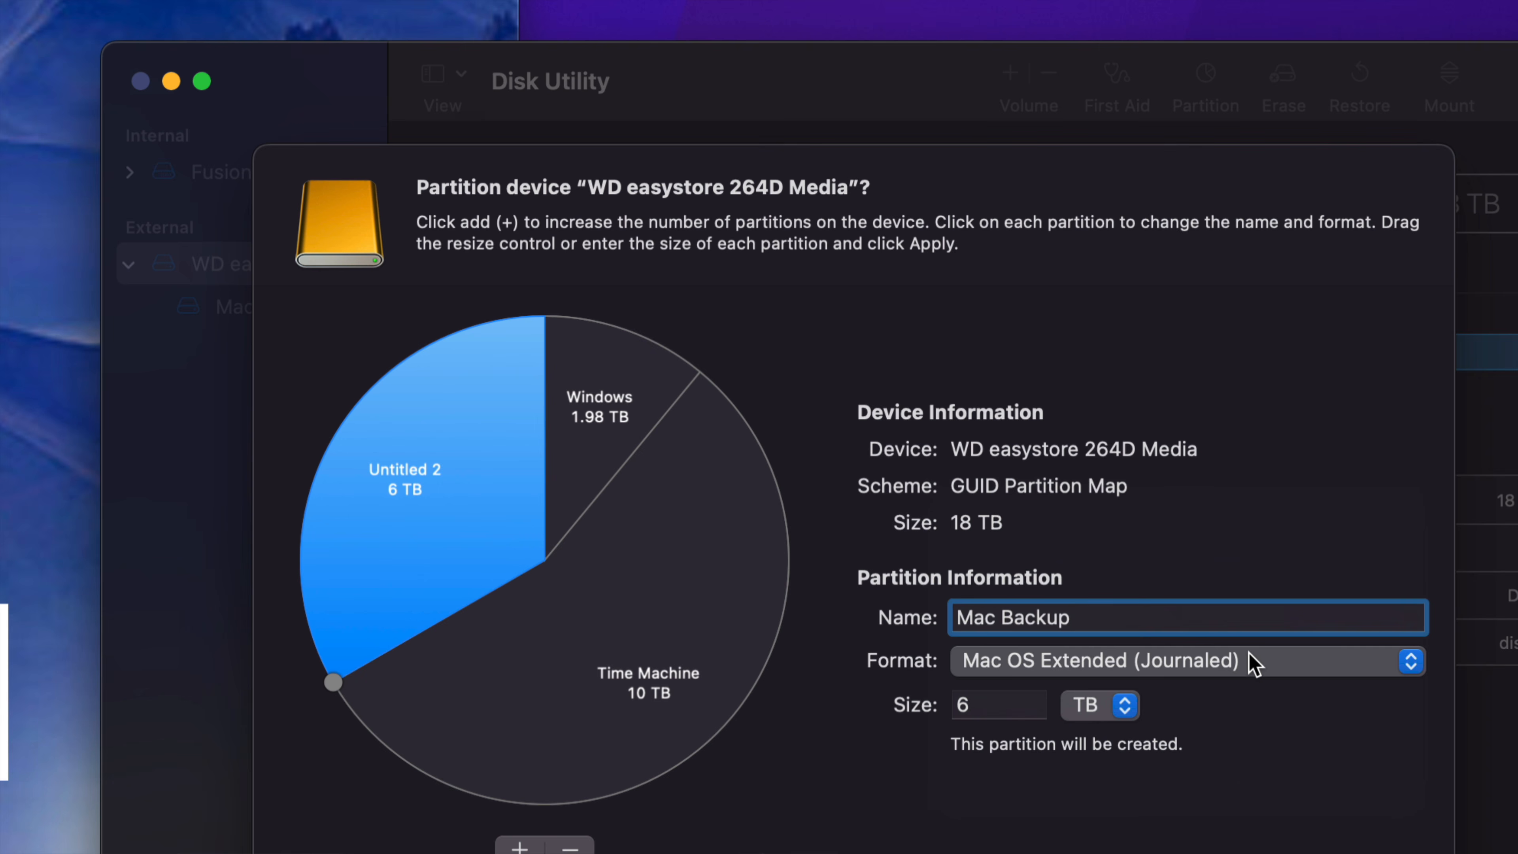
click(1255, 664)
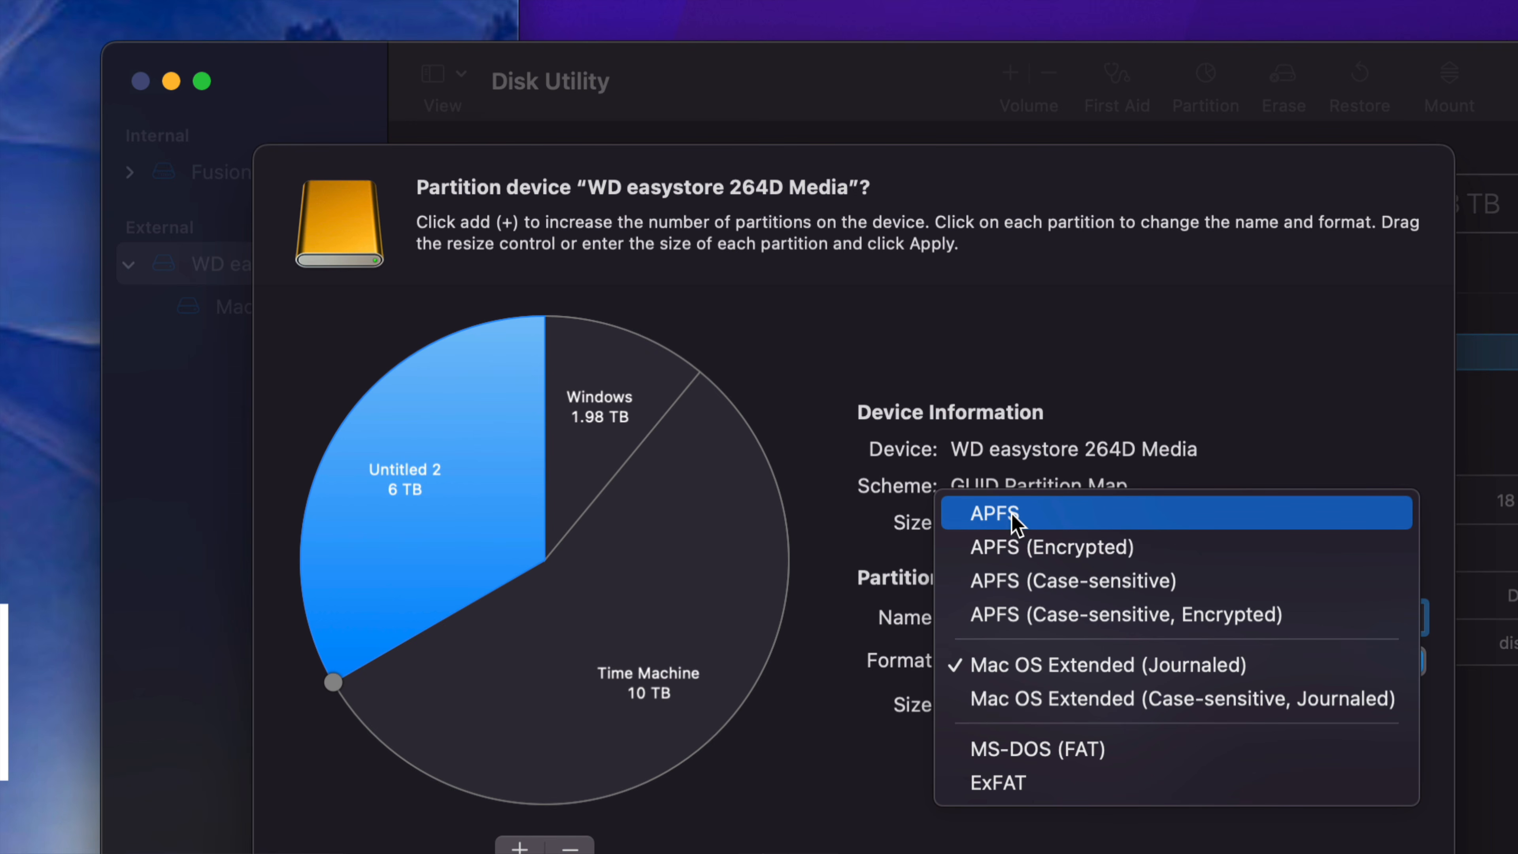
click(1067, 678)
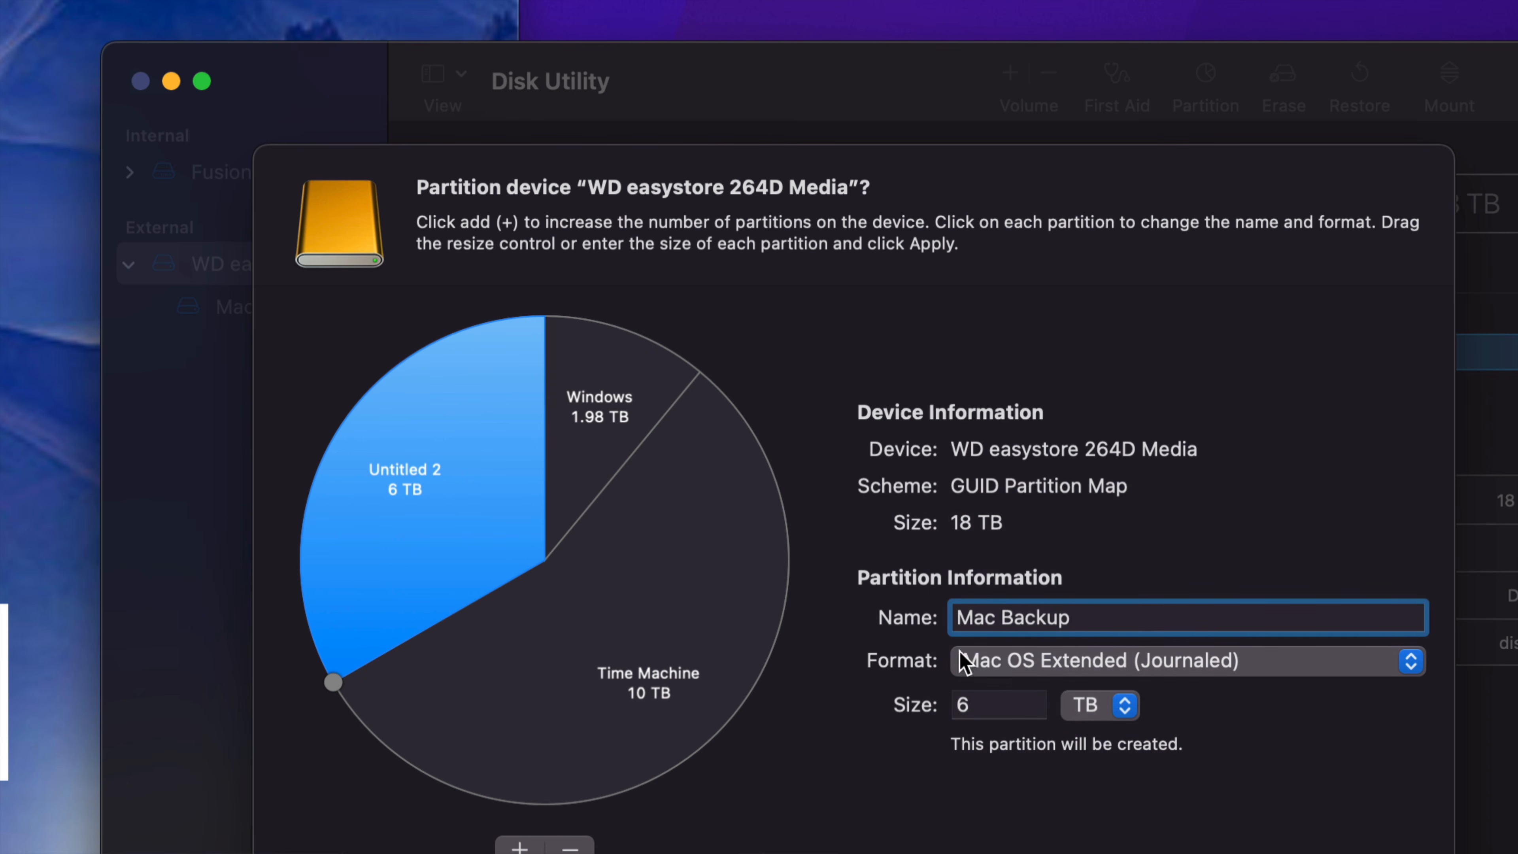
Review the name, format and size of the Time Machine, Windows and Mac Backup partitions in turn
click(744, 591)
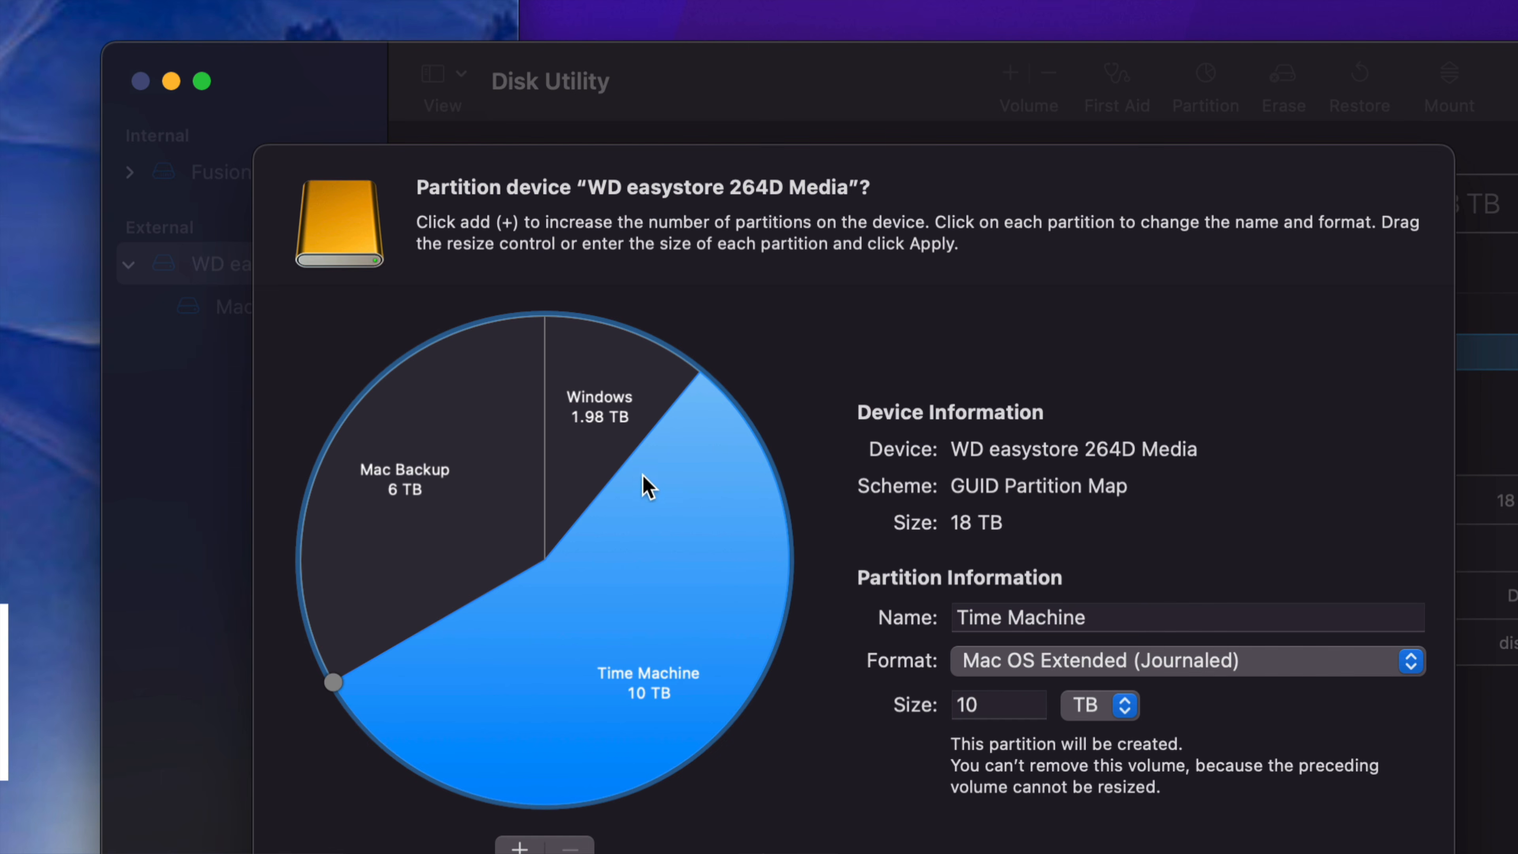
click(603, 459)
click(523, 471)
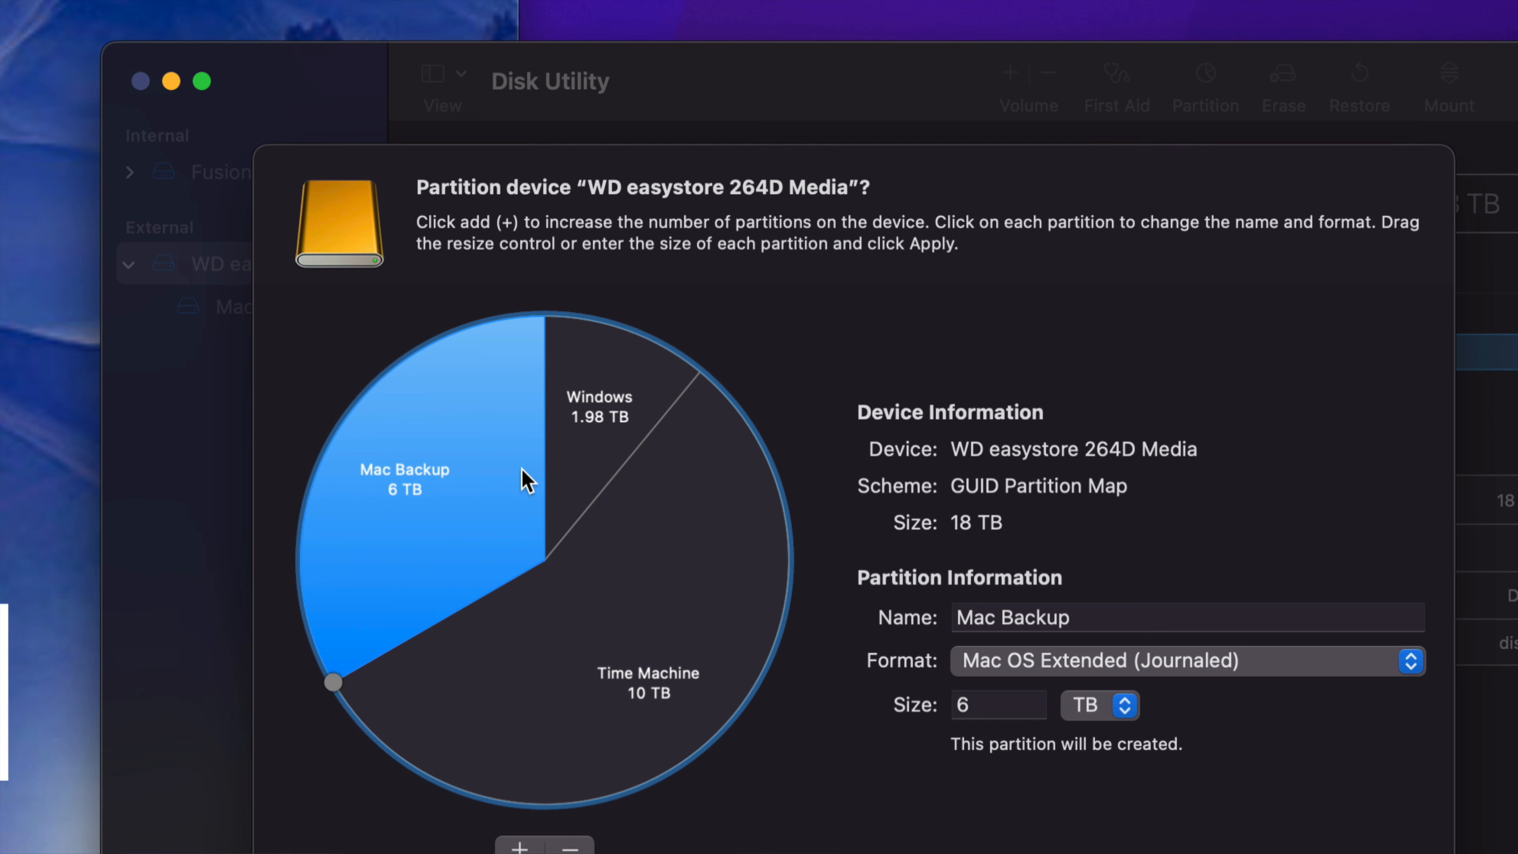
click(678, 587)
click(592, 466)
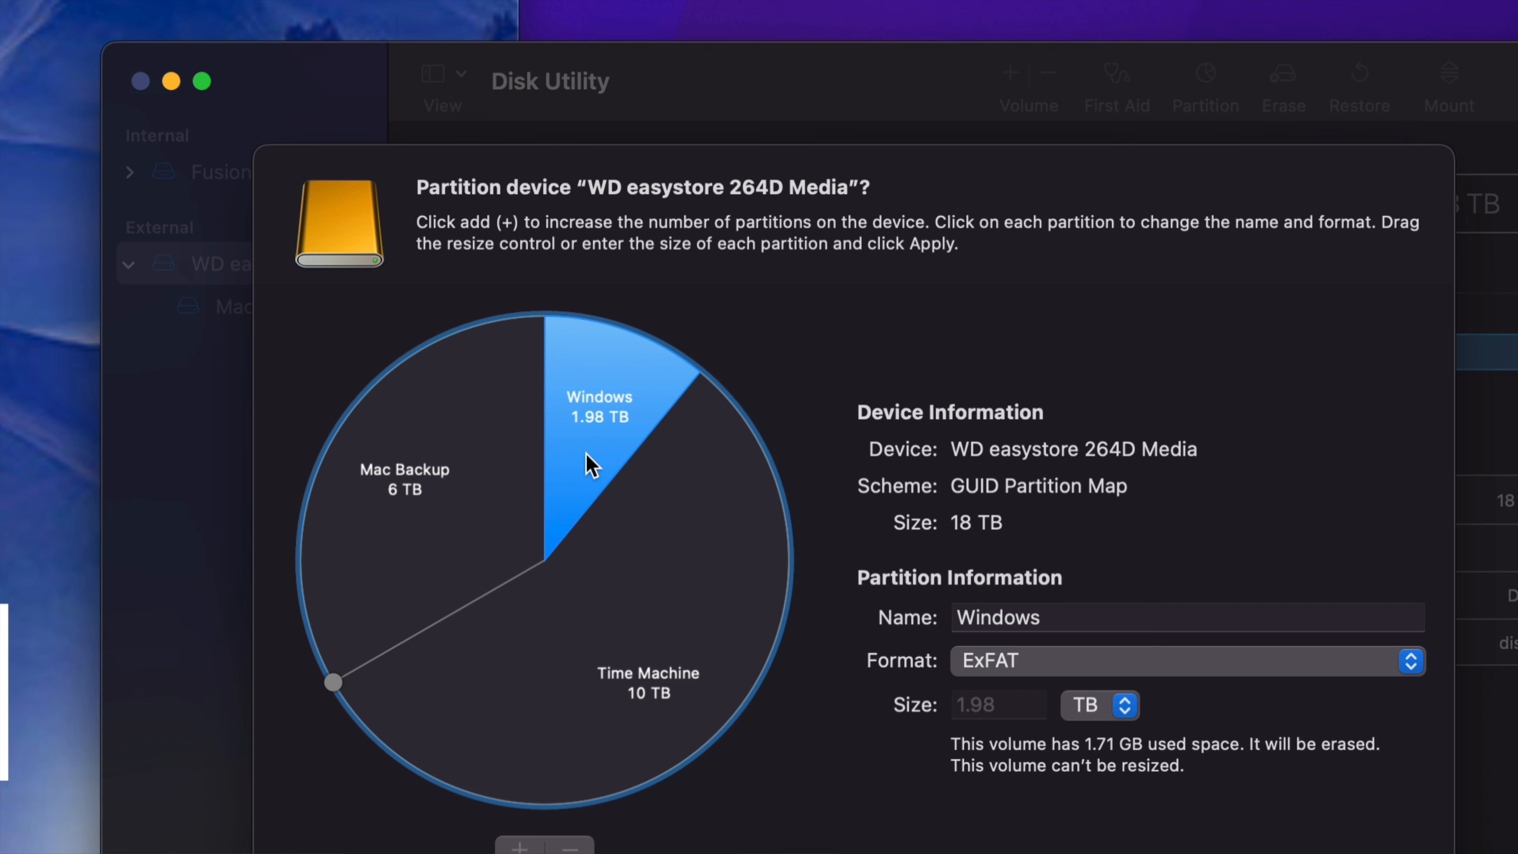
click(520, 486)
click(631, 575)
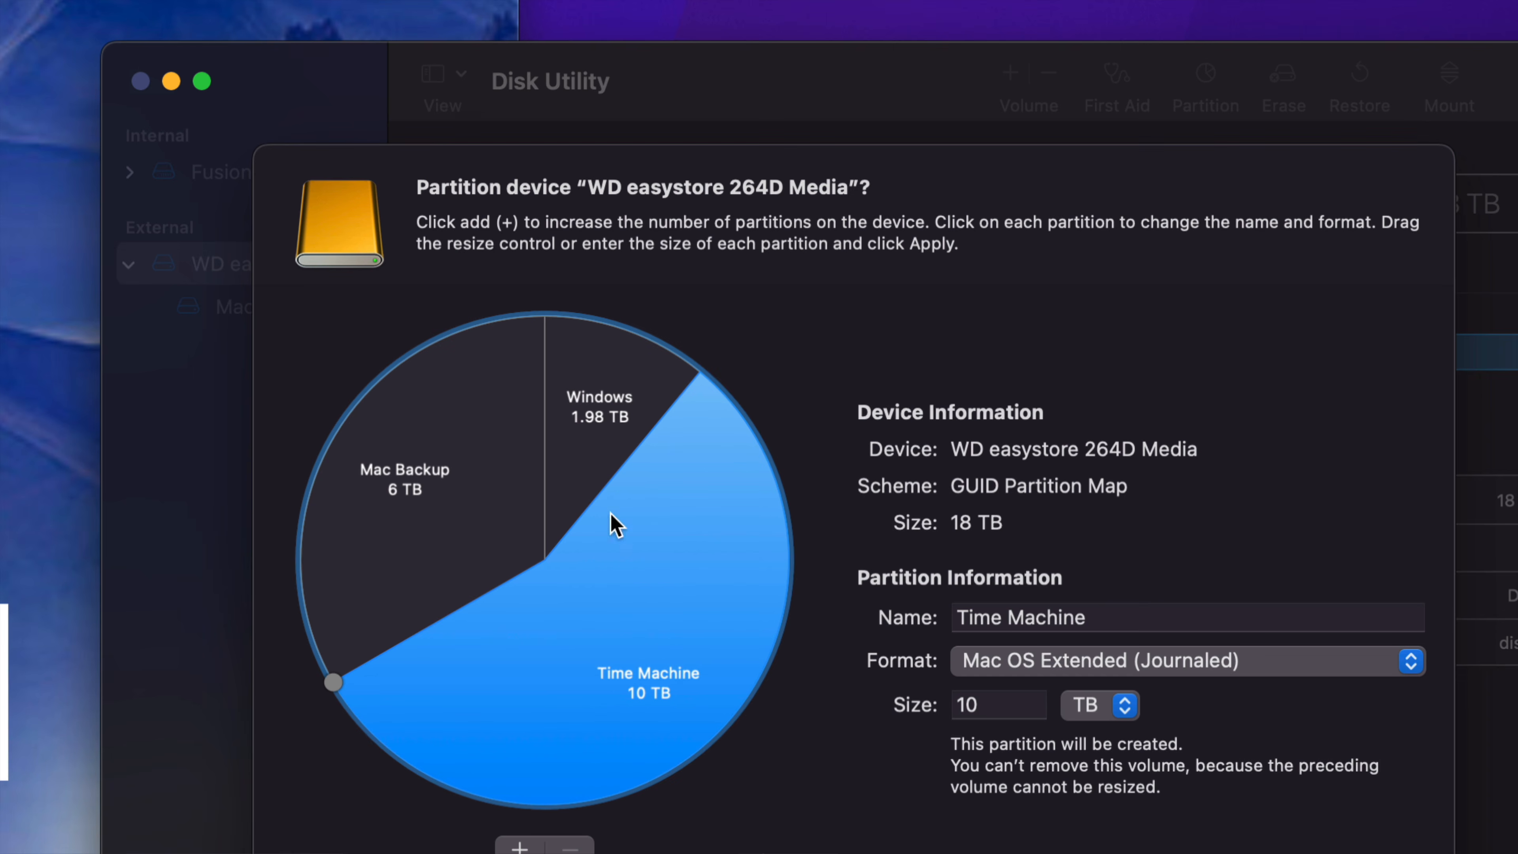
Check the partitions once more, apply the Windows, Time Machine and Mac Backup layout to the WD easystore drive, and confirm the partitioning
click(571, 476)
click(479, 489)
click(617, 569)
click(582, 465)
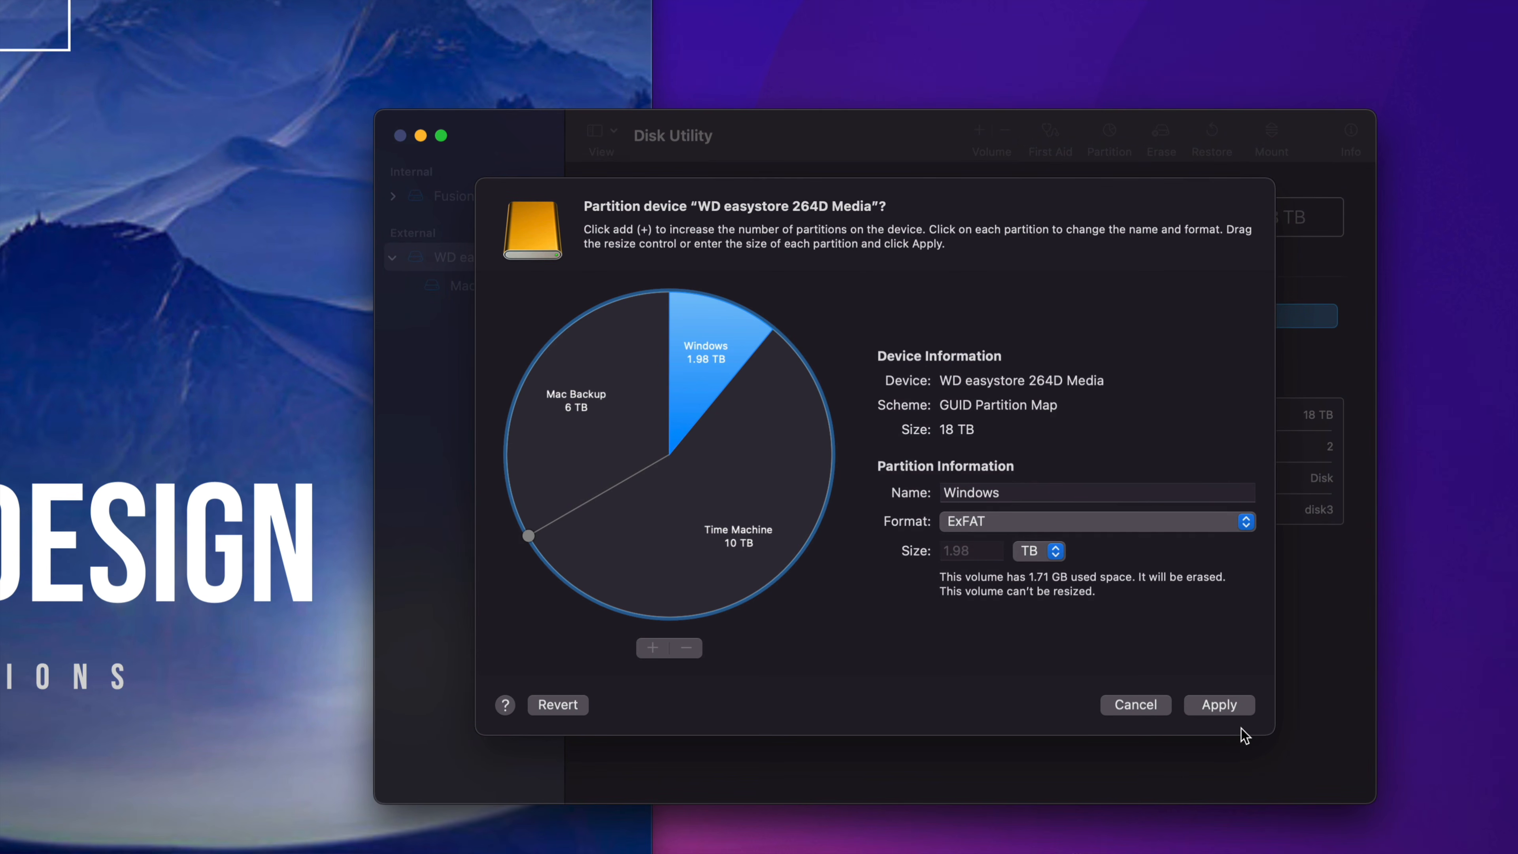
click(1235, 707)
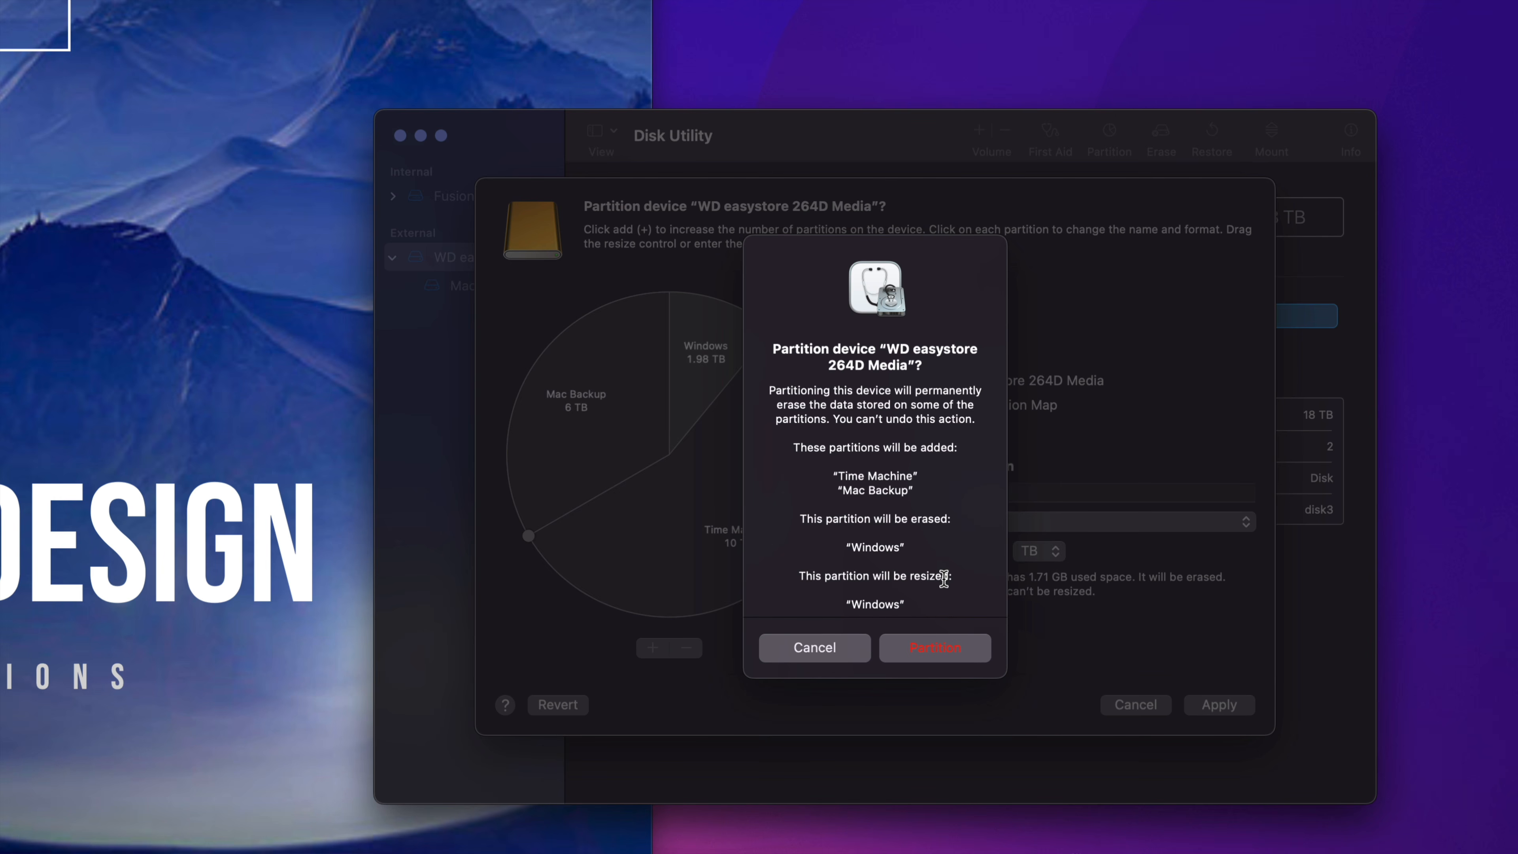
click(934, 648)
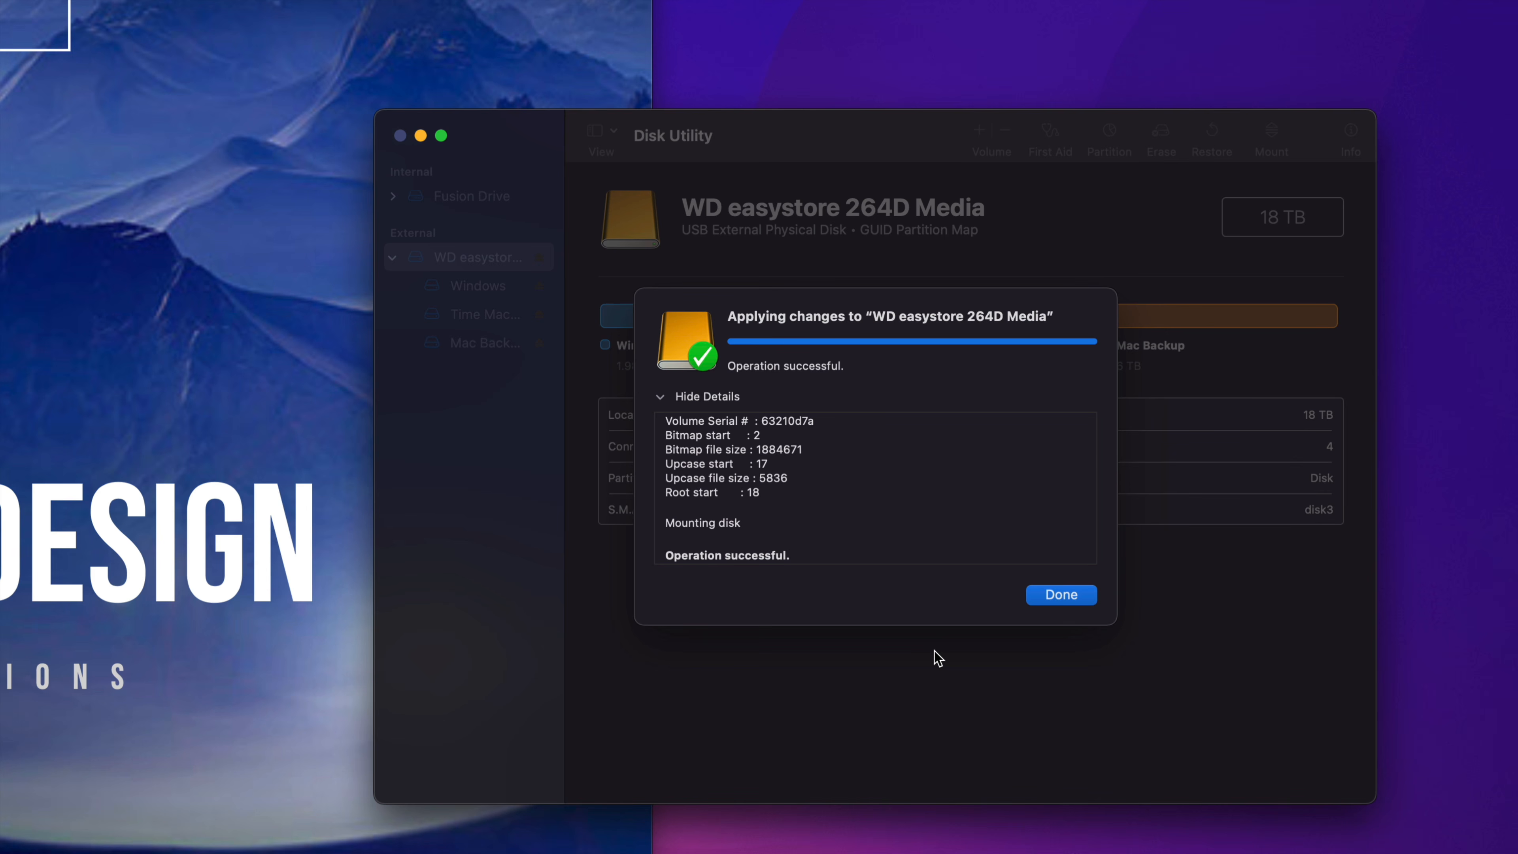
click(1074, 596)
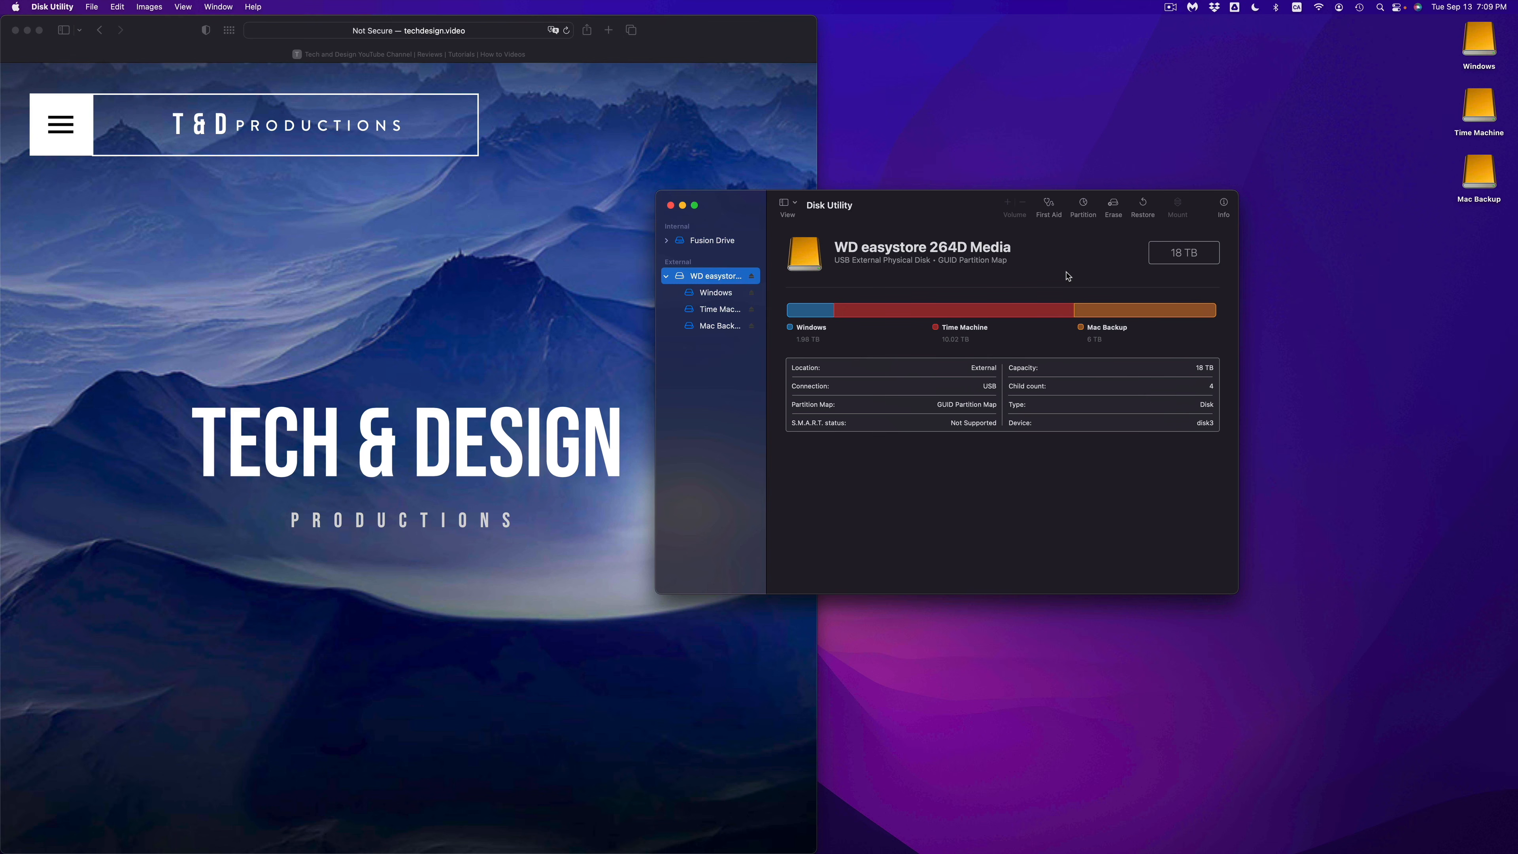
Select the Windows, Time Machine and Mac Backup drive icons together and move them further in from the desktop's edge
drag(1428, 39, 1482, 209)
drag(1478, 52, 1340, 210)
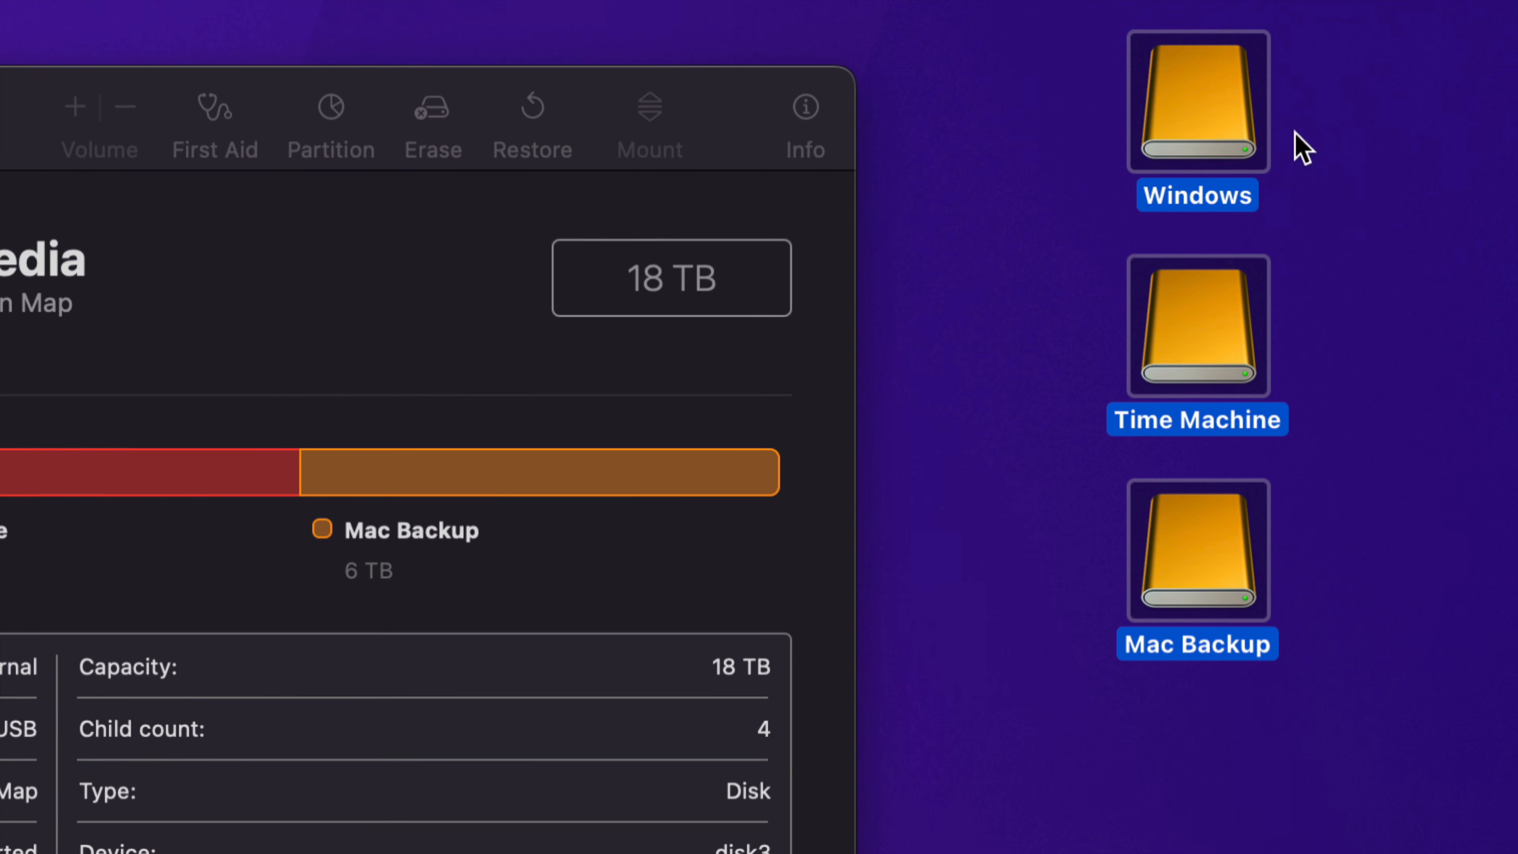
click(1337, 172)
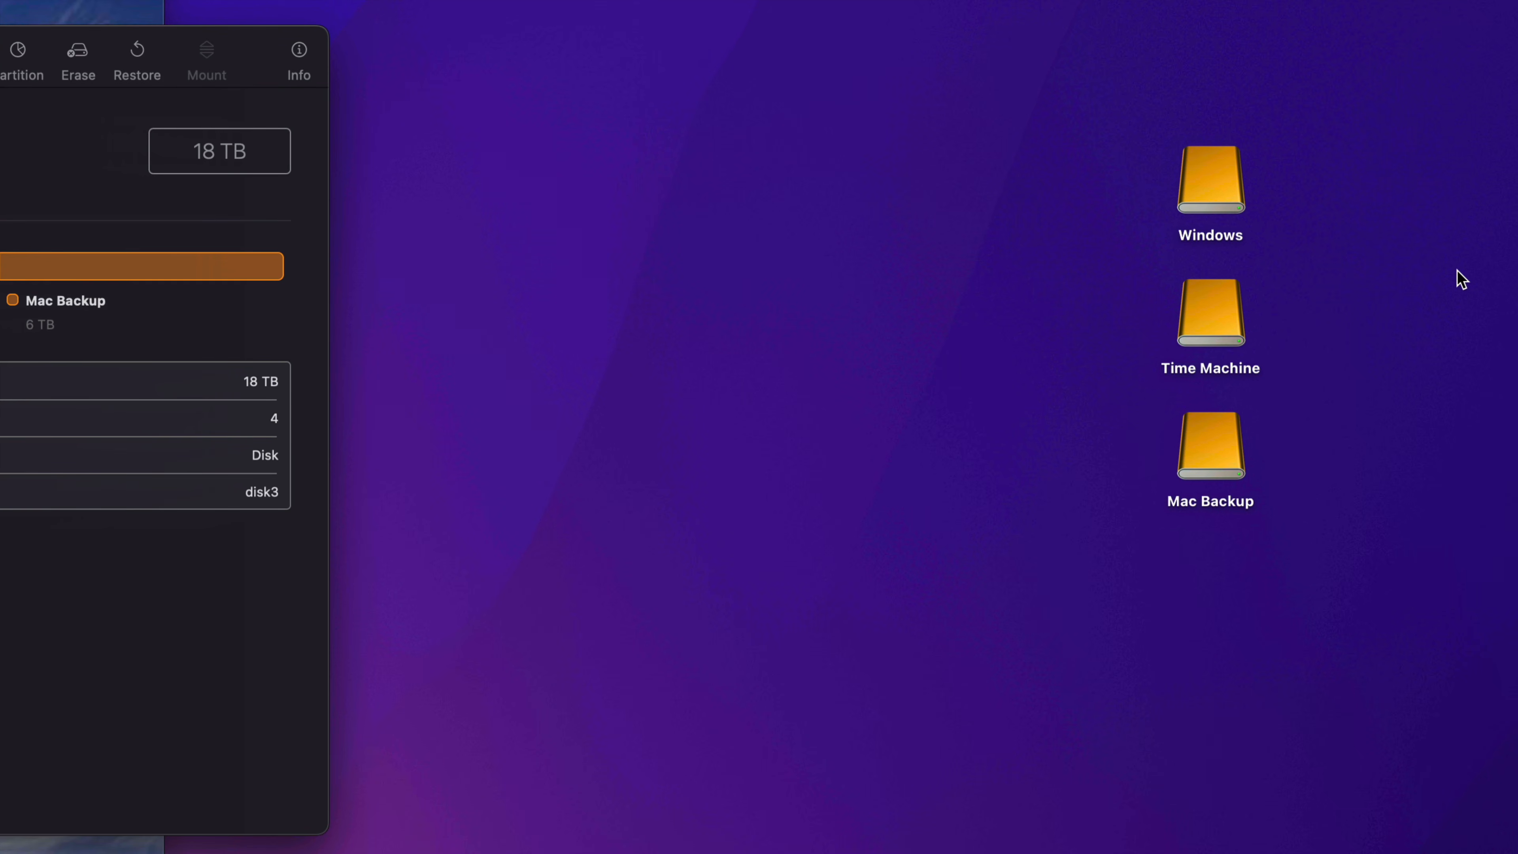
Open the Windows, Time Machine and Mac Backup volumes in turn to inspect their contents, closing each window after viewing
double_click(1238, 186)
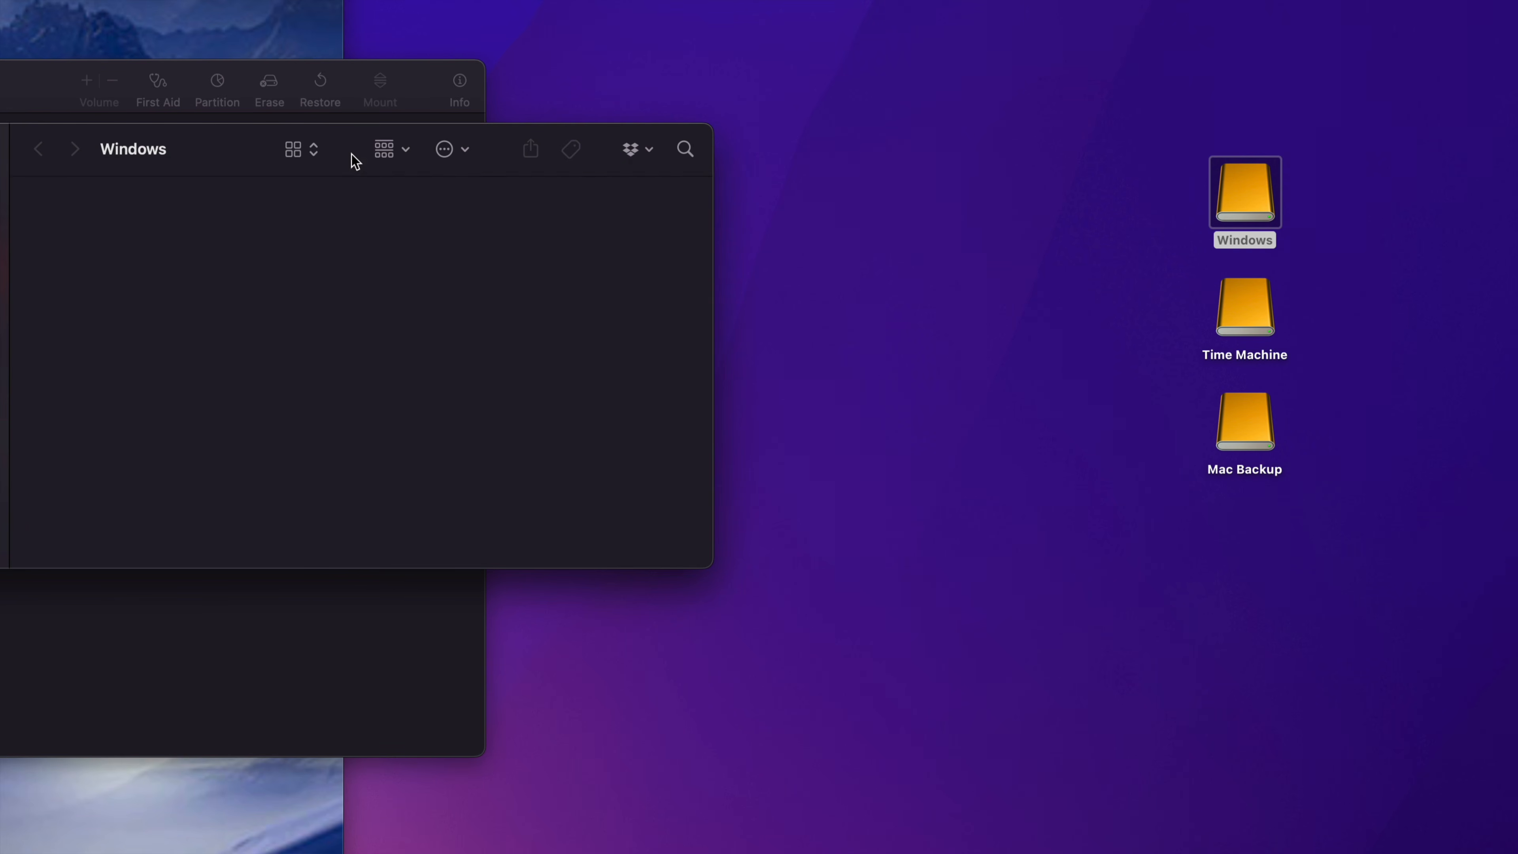
drag(227, 138, 539, 209)
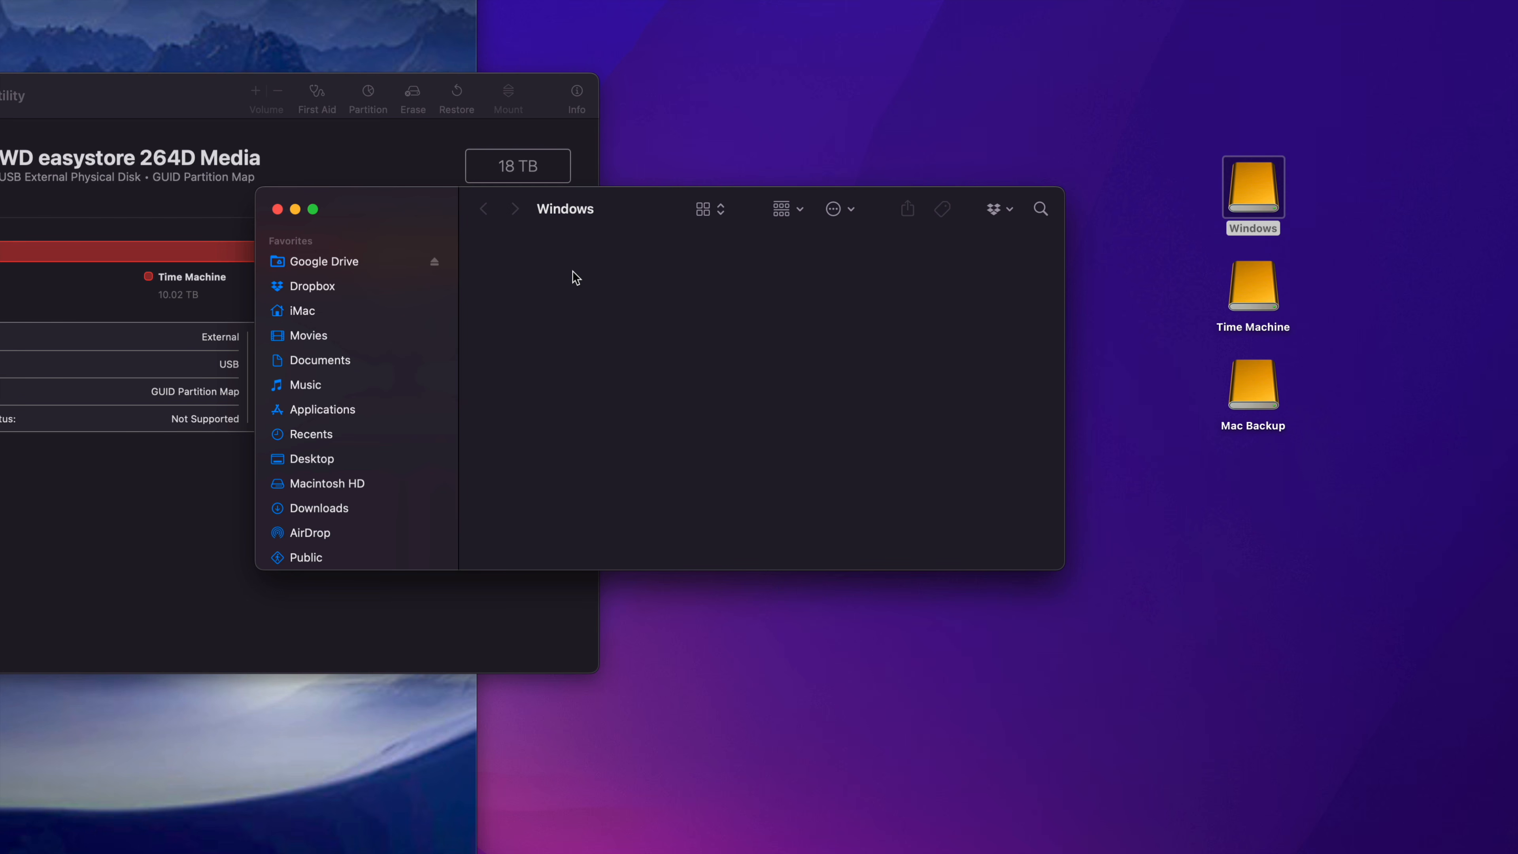
drag(699, 221, 783, 285)
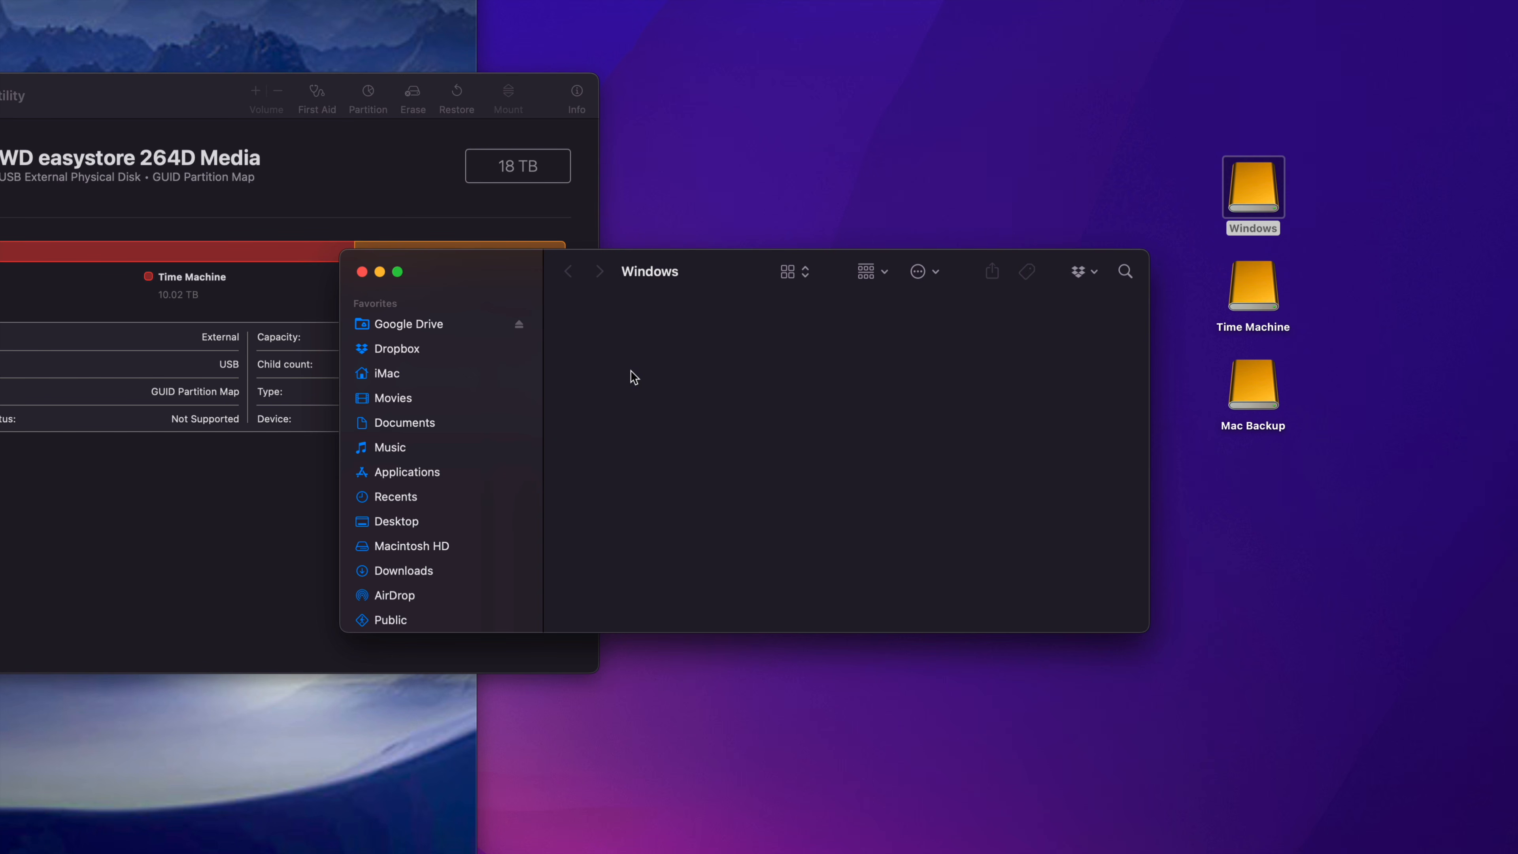
key(super+w)
double_click(1256, 286)
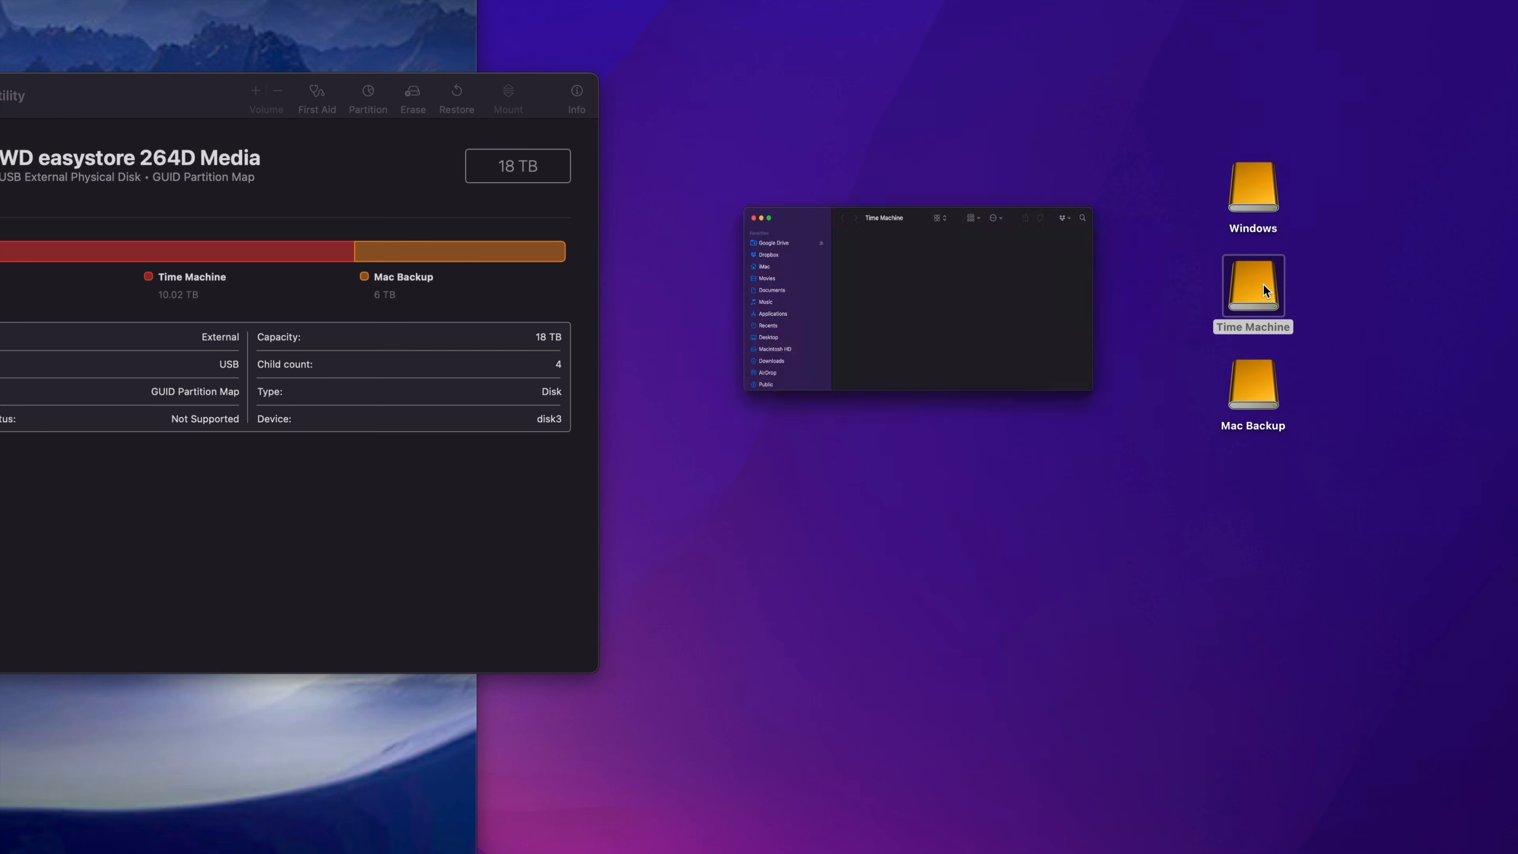
drag(160, 146, 322, 239)
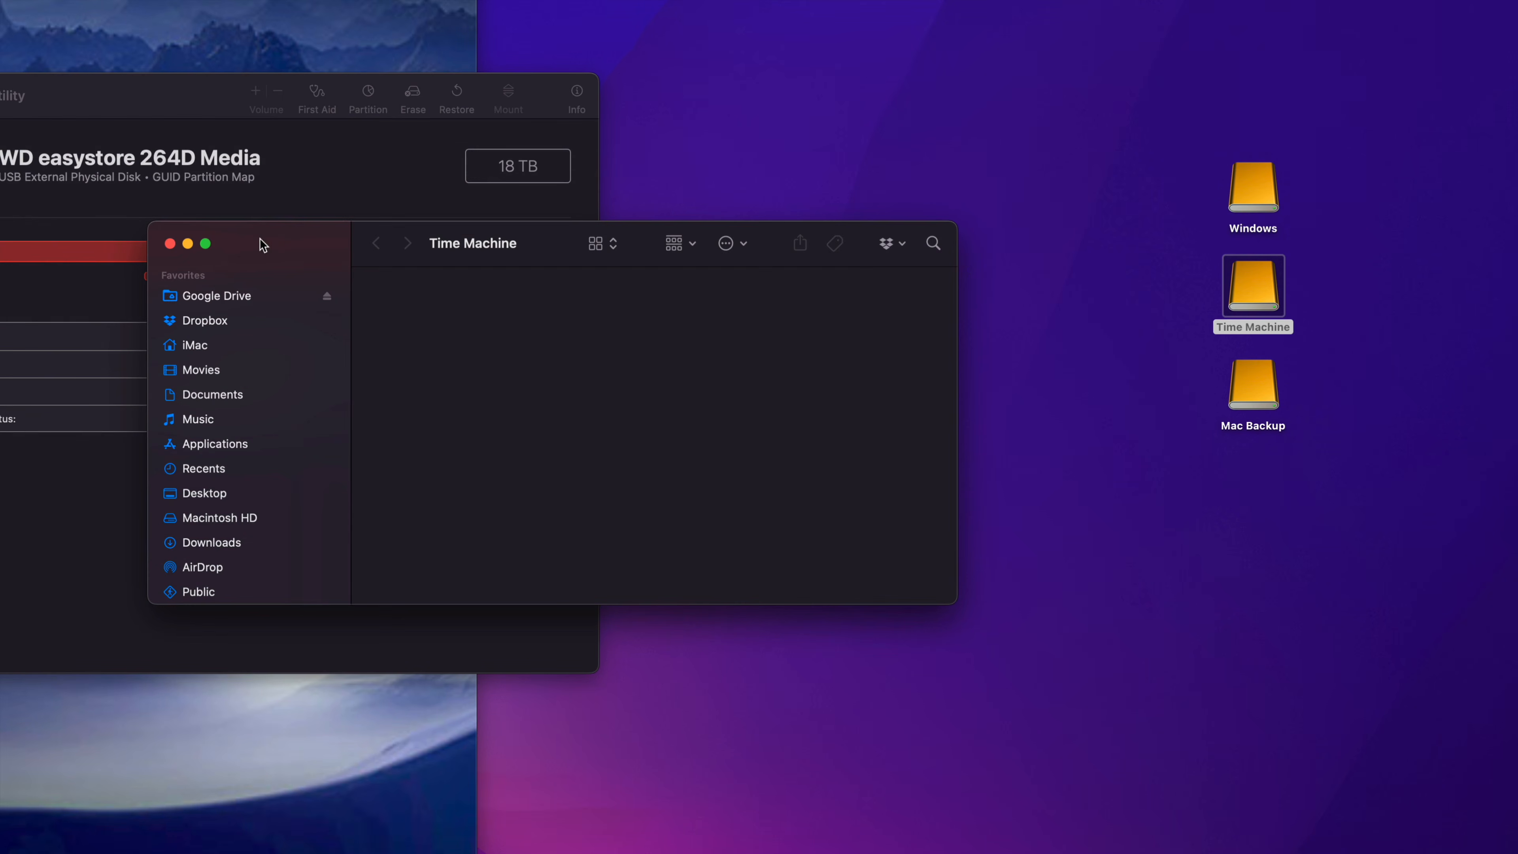
click(170, 243)
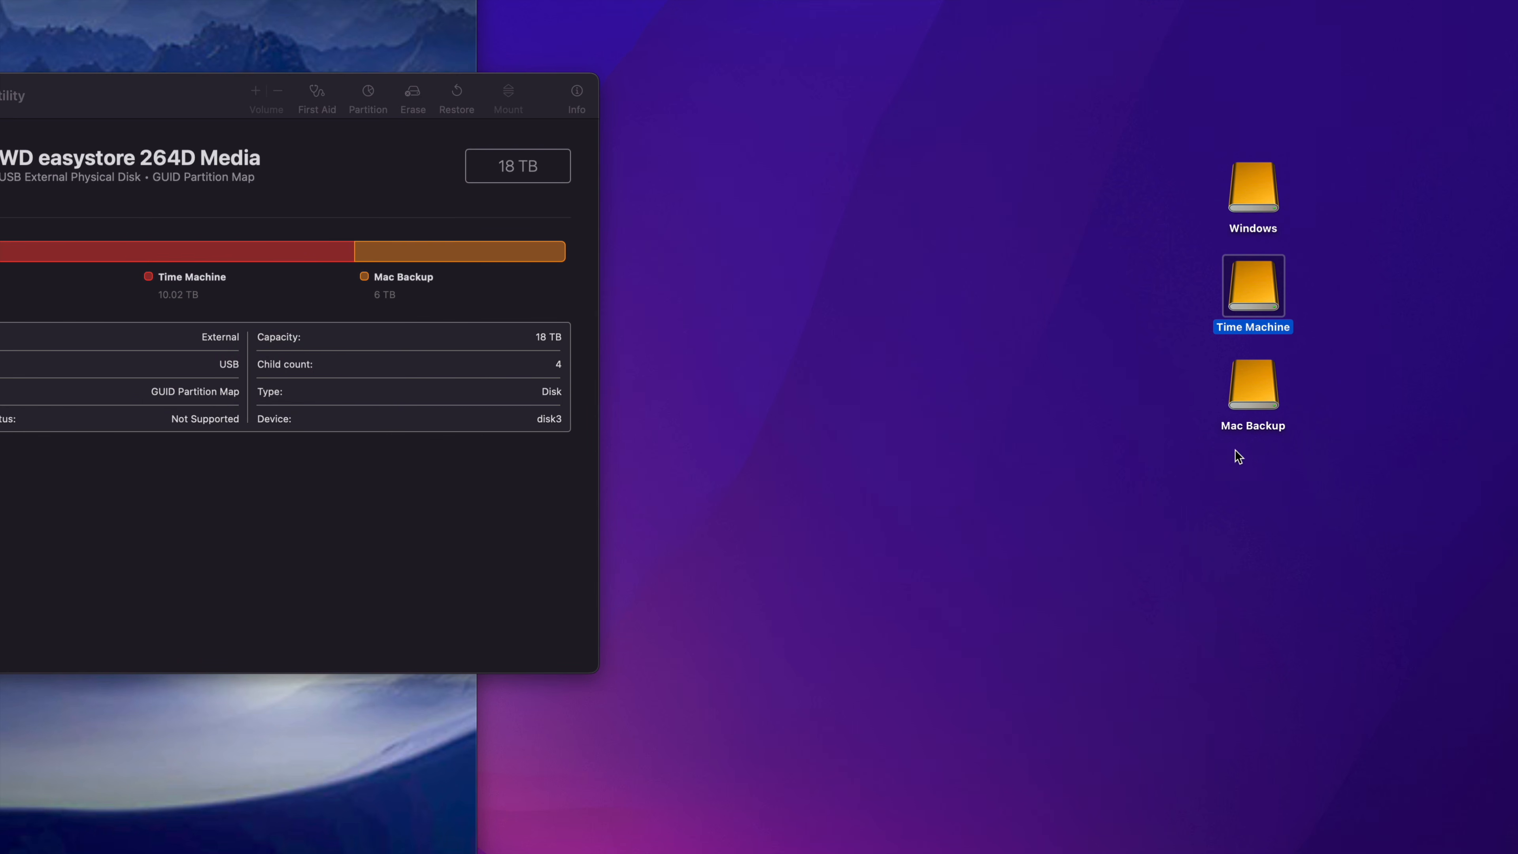
double_click(1259, 406)
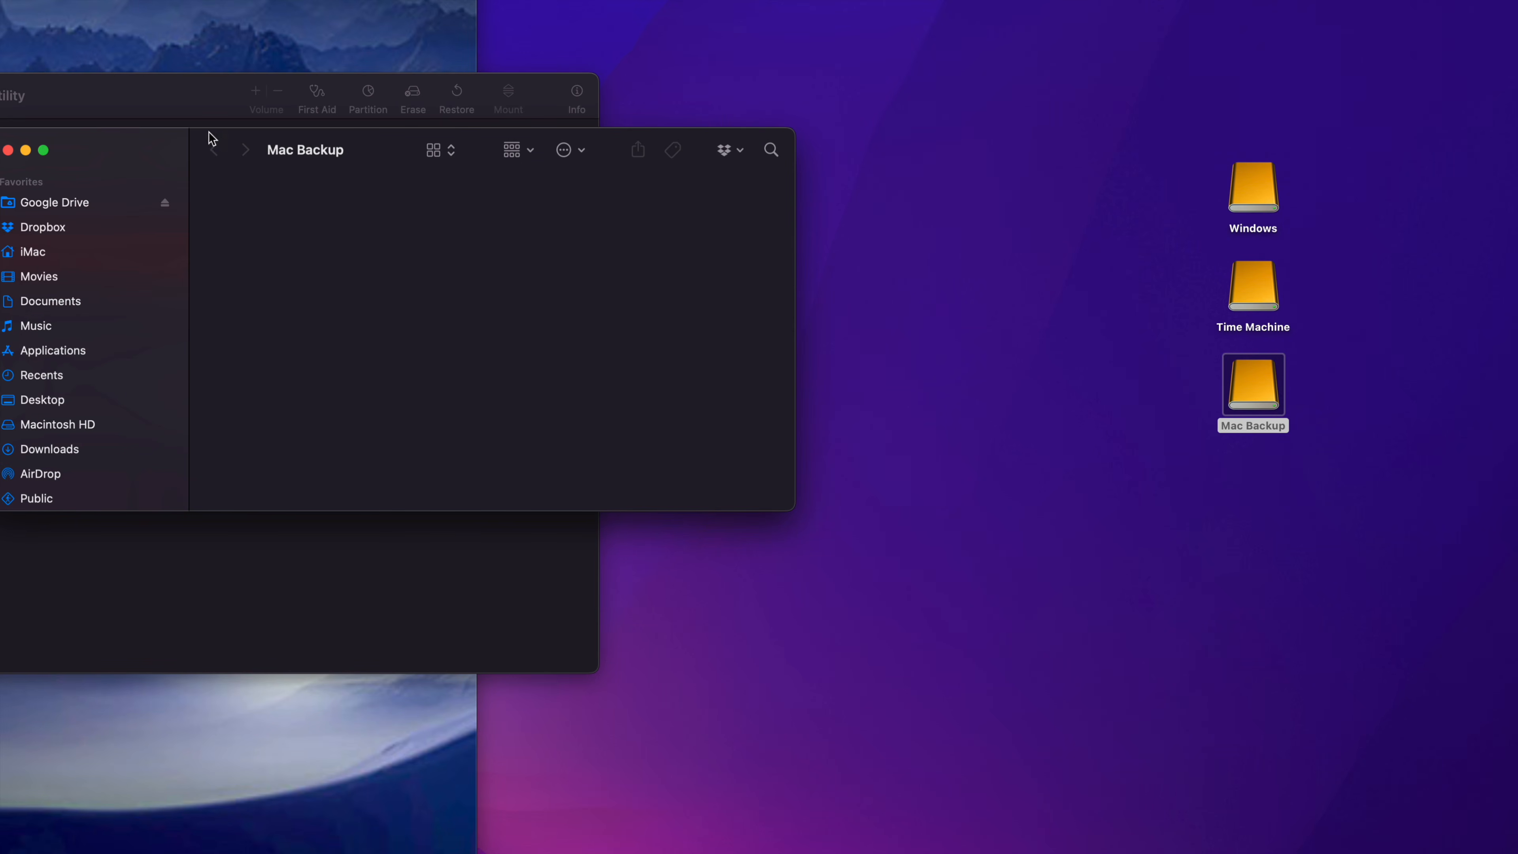
drag(210, 139, 472, 293)
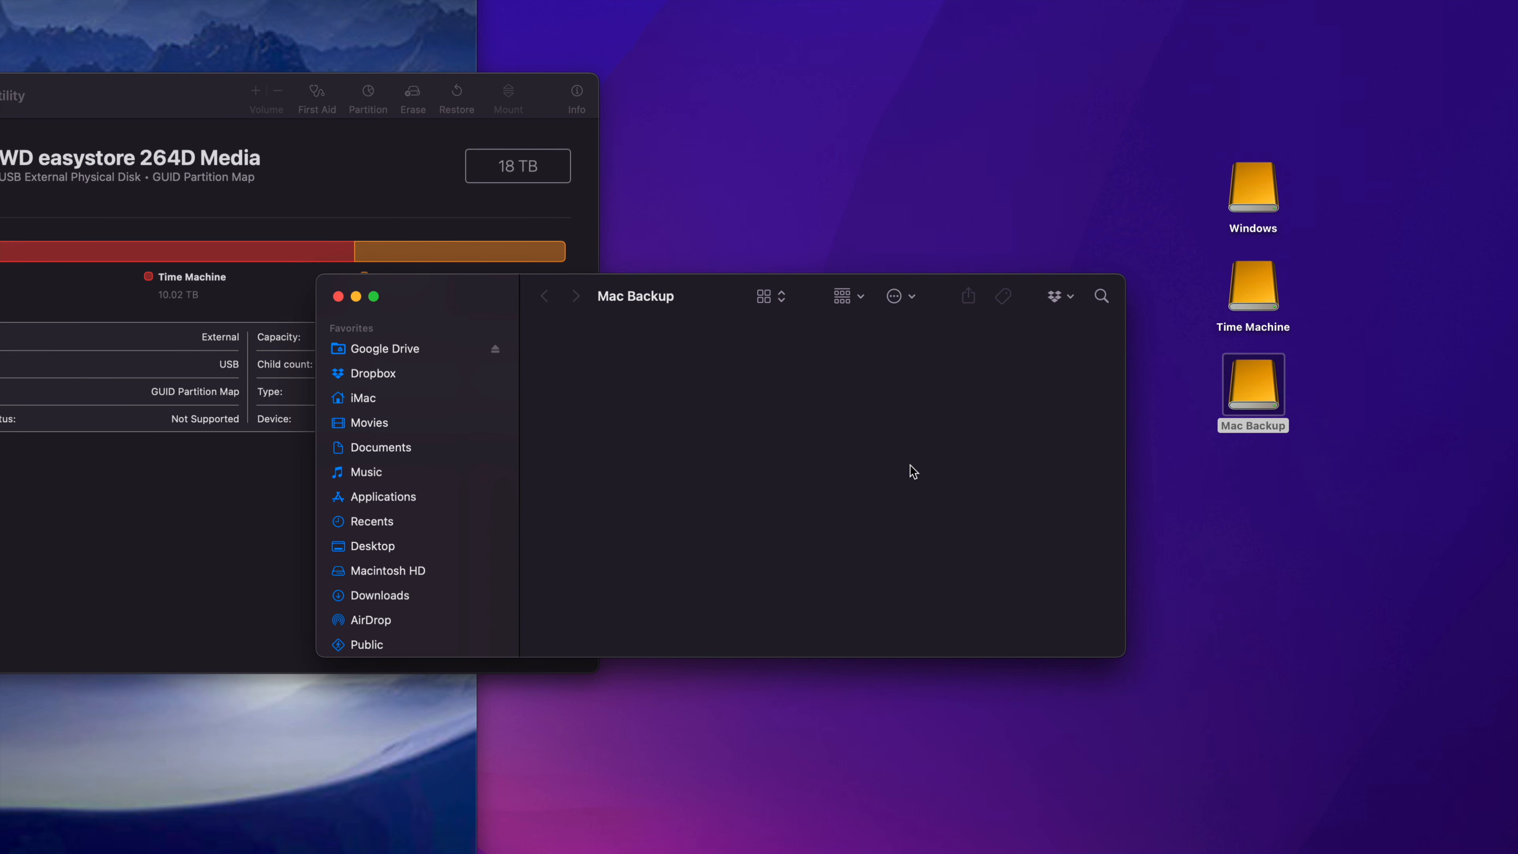
key(super+w)
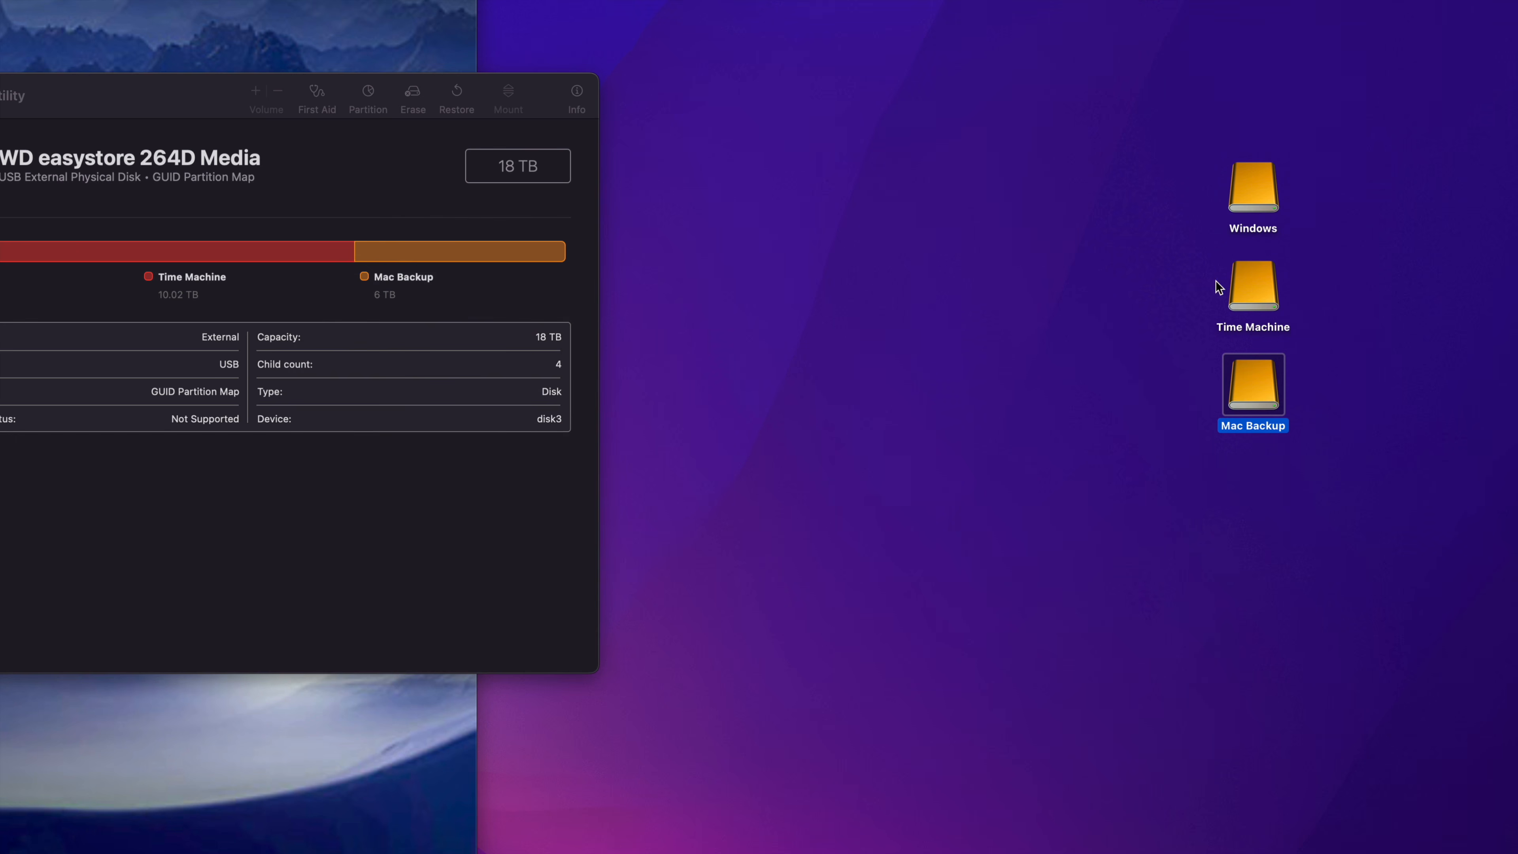
Move the Disk Utility window aside and close it
click(1242, 290)
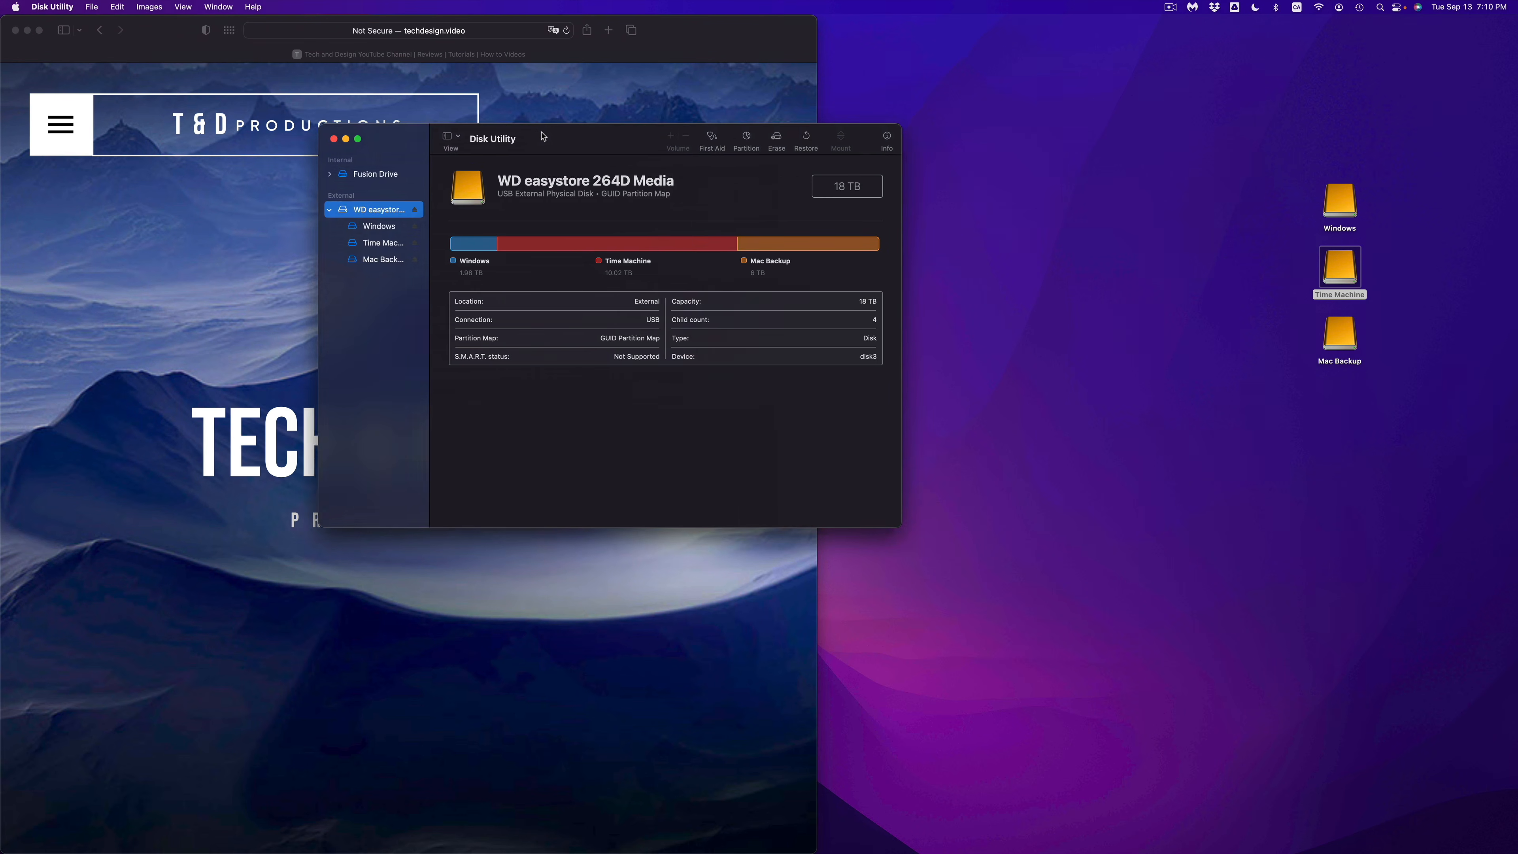
drag(412, 133, 737, 235)
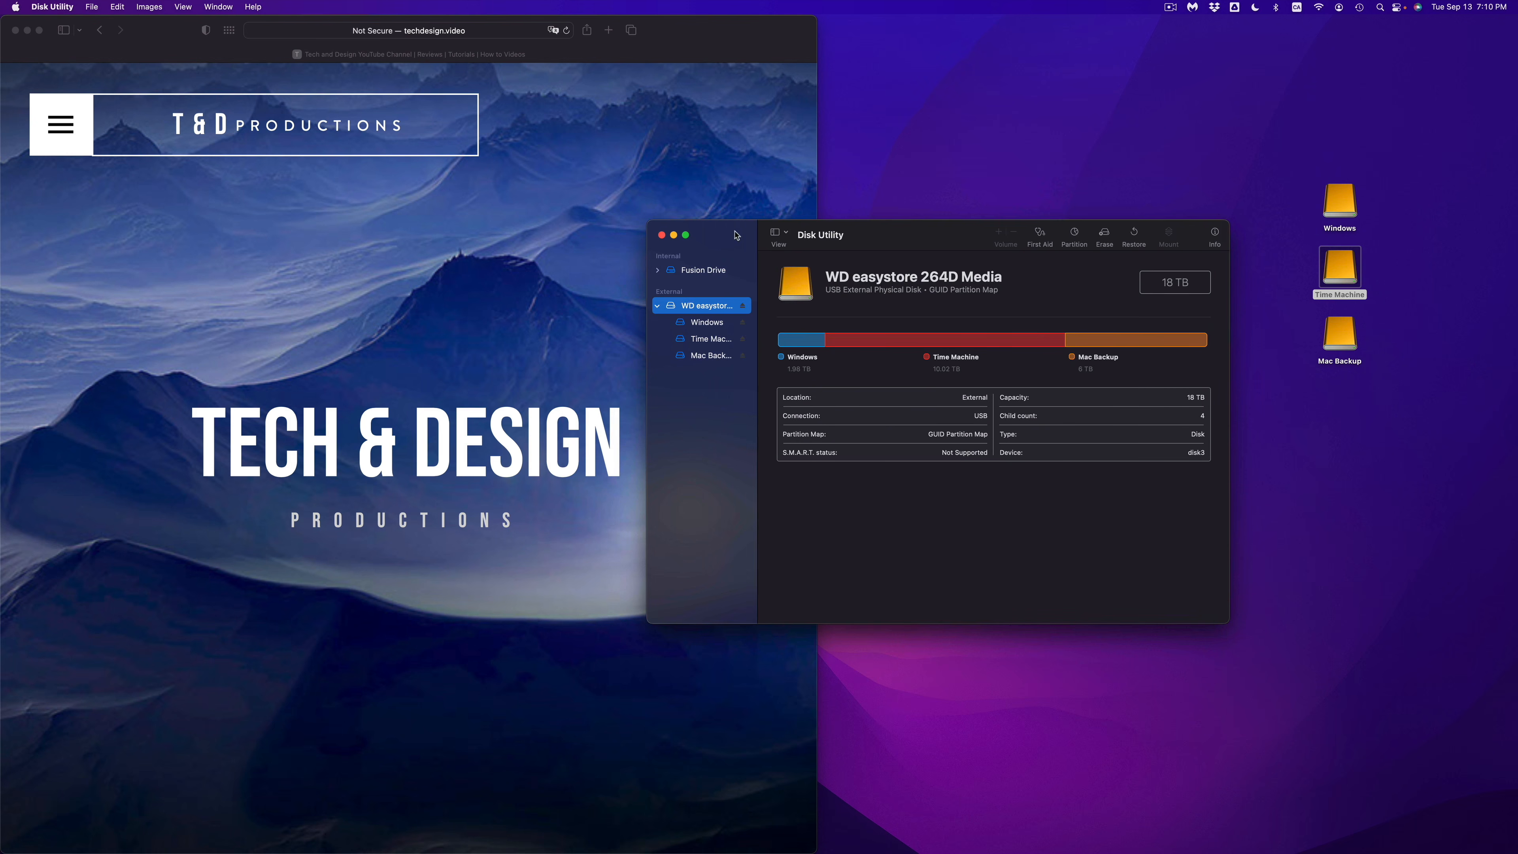
click(661, 235)
Switch to System Preferences and open the Time Machine settings
mouse_move(661, 850)
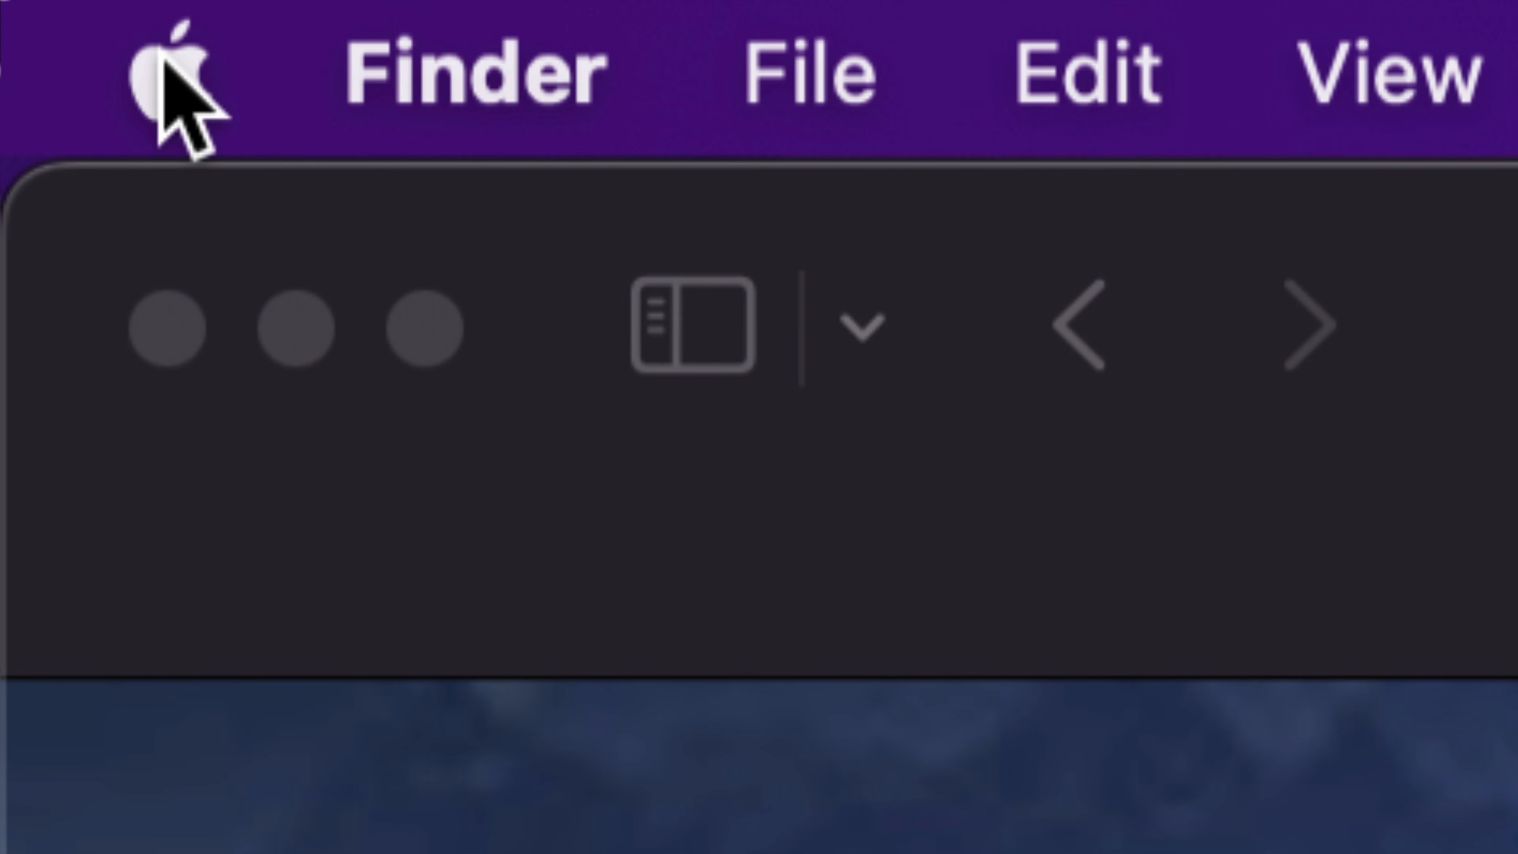
click(162, 60)
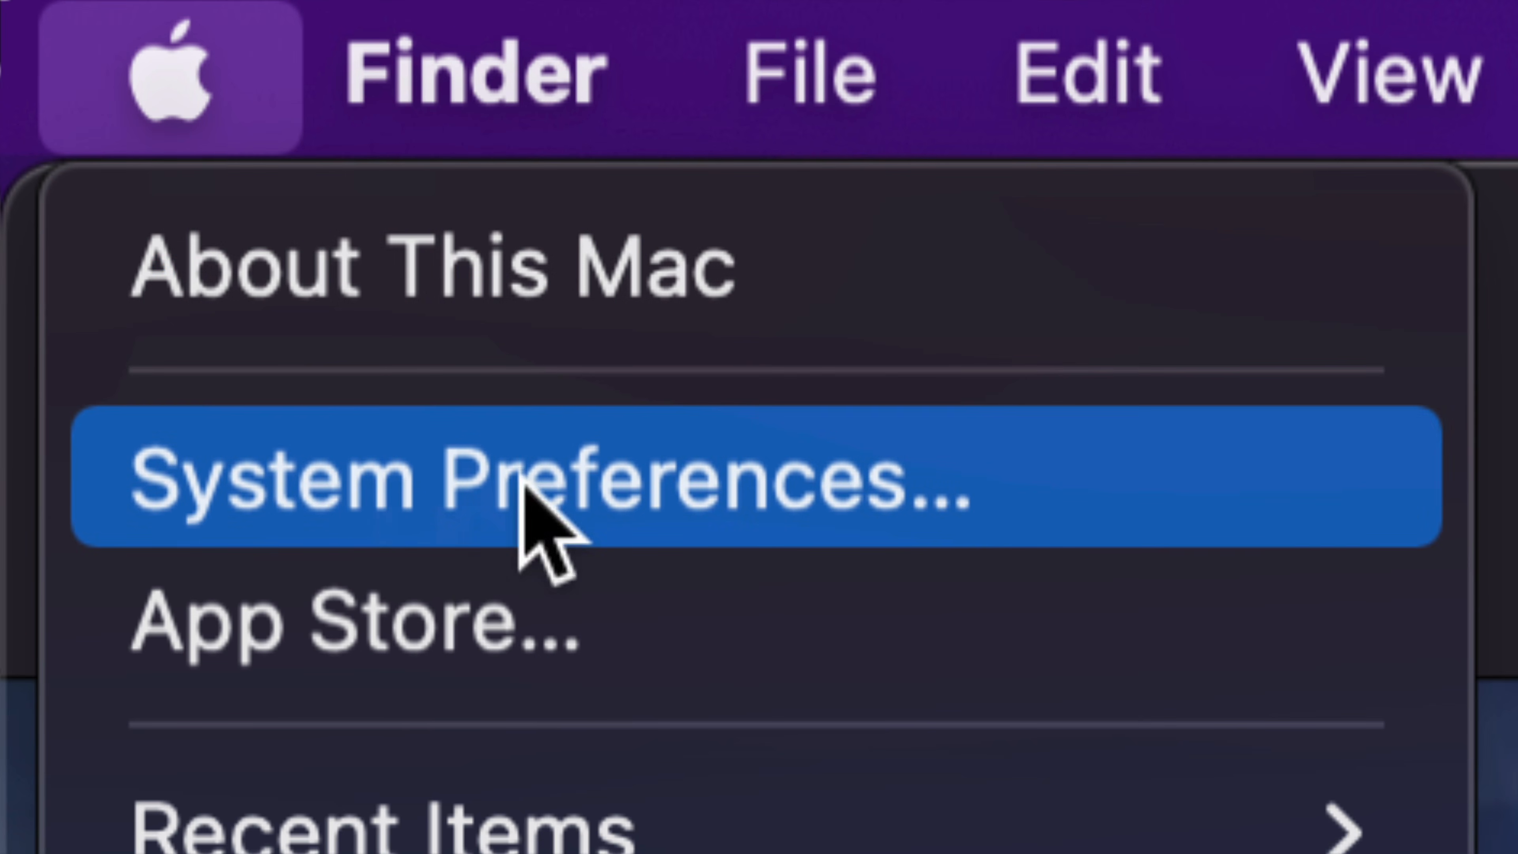
click(671, 482)
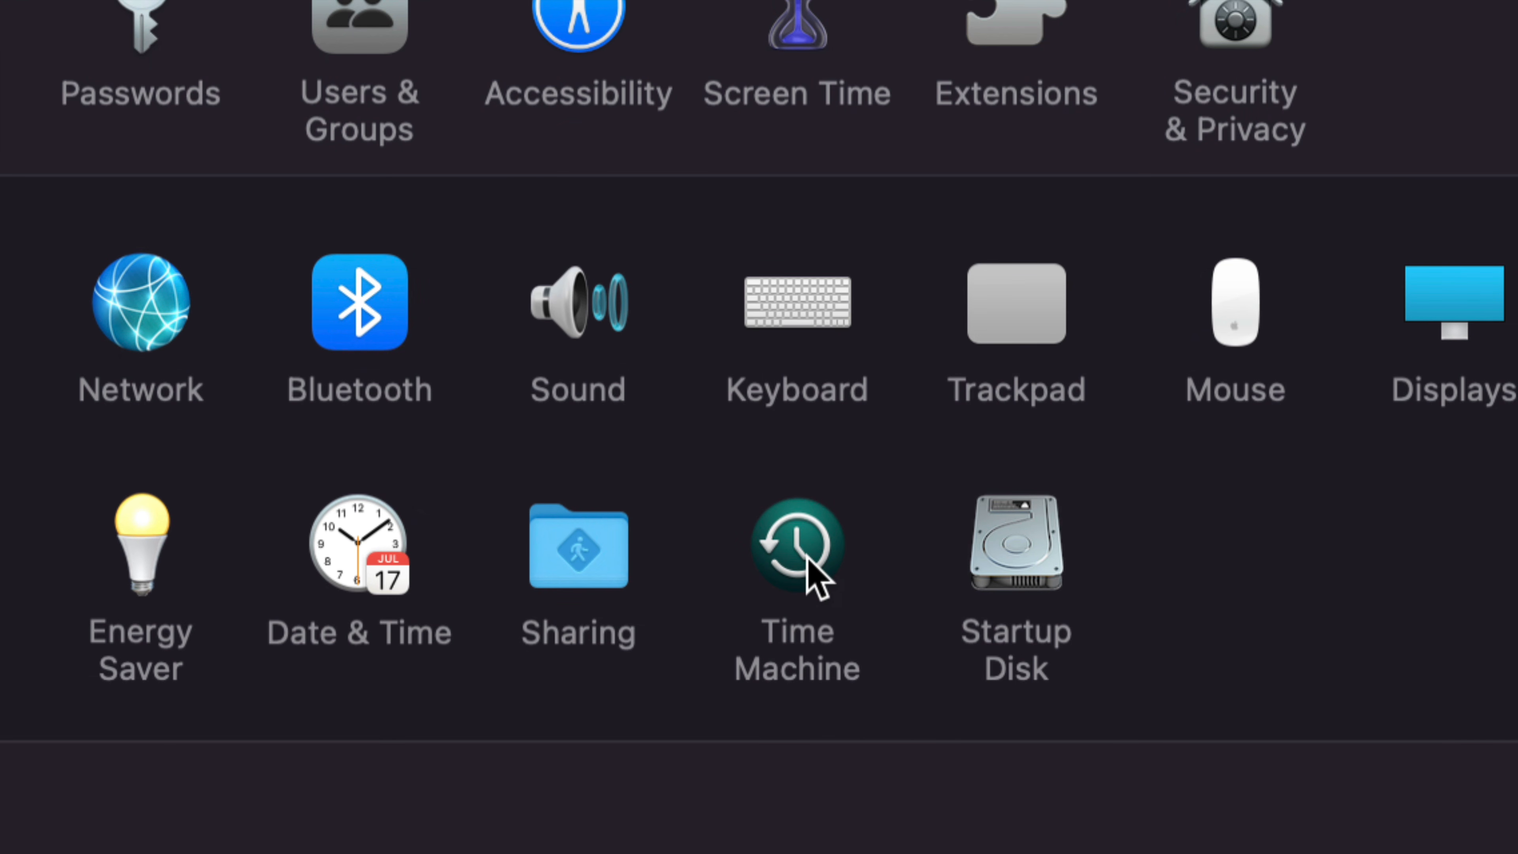
click(819, 577)
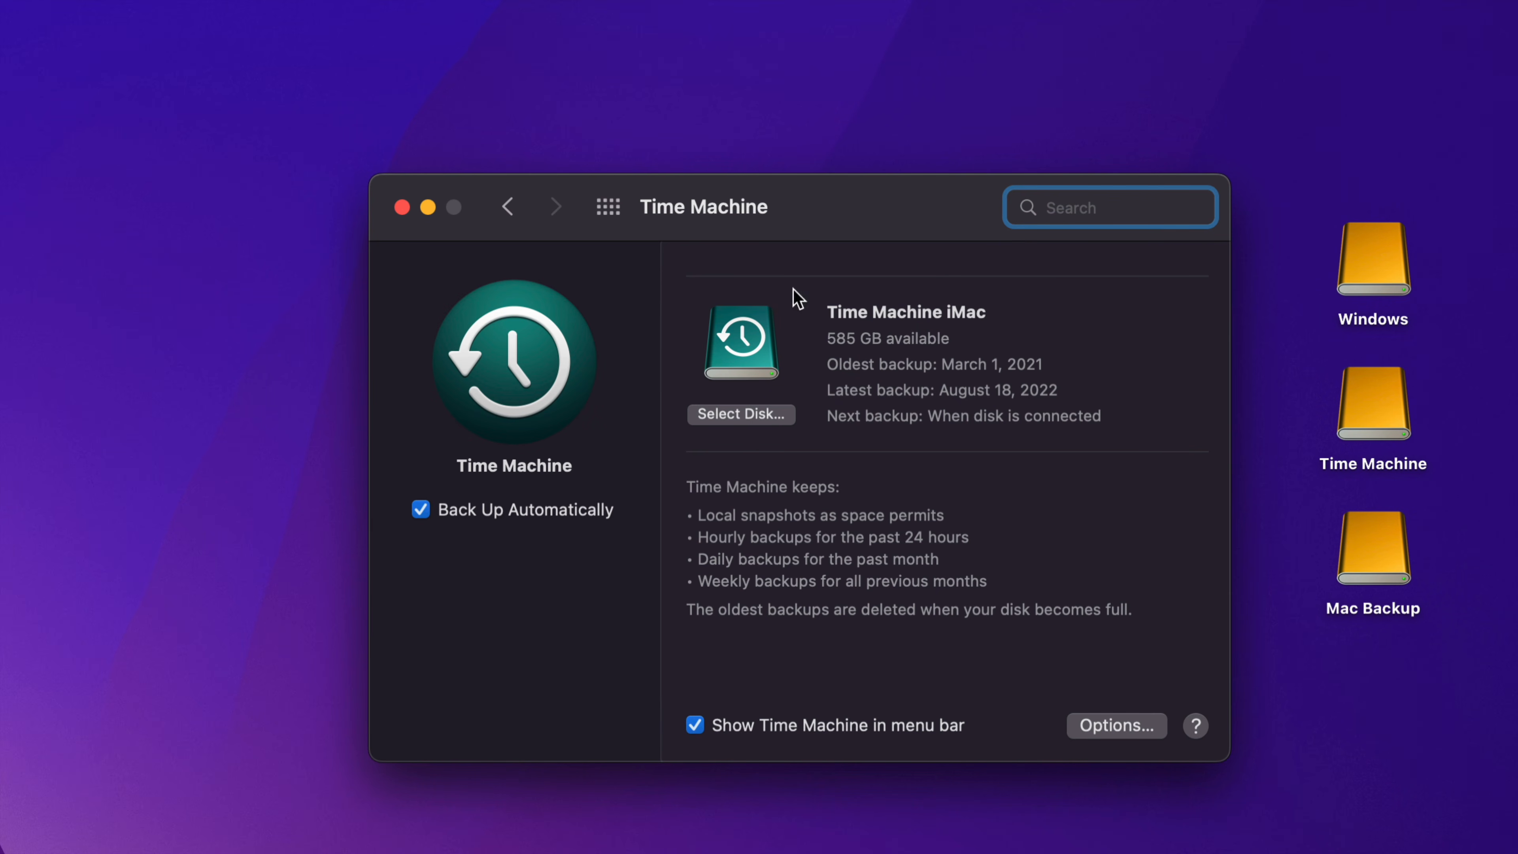
Add the 10 TB Time Machine partition as an unencrypted backup disk, using it together with the existing Time Machine iMac disk
click(728, 420)
scroll(690, 478, down, 5)
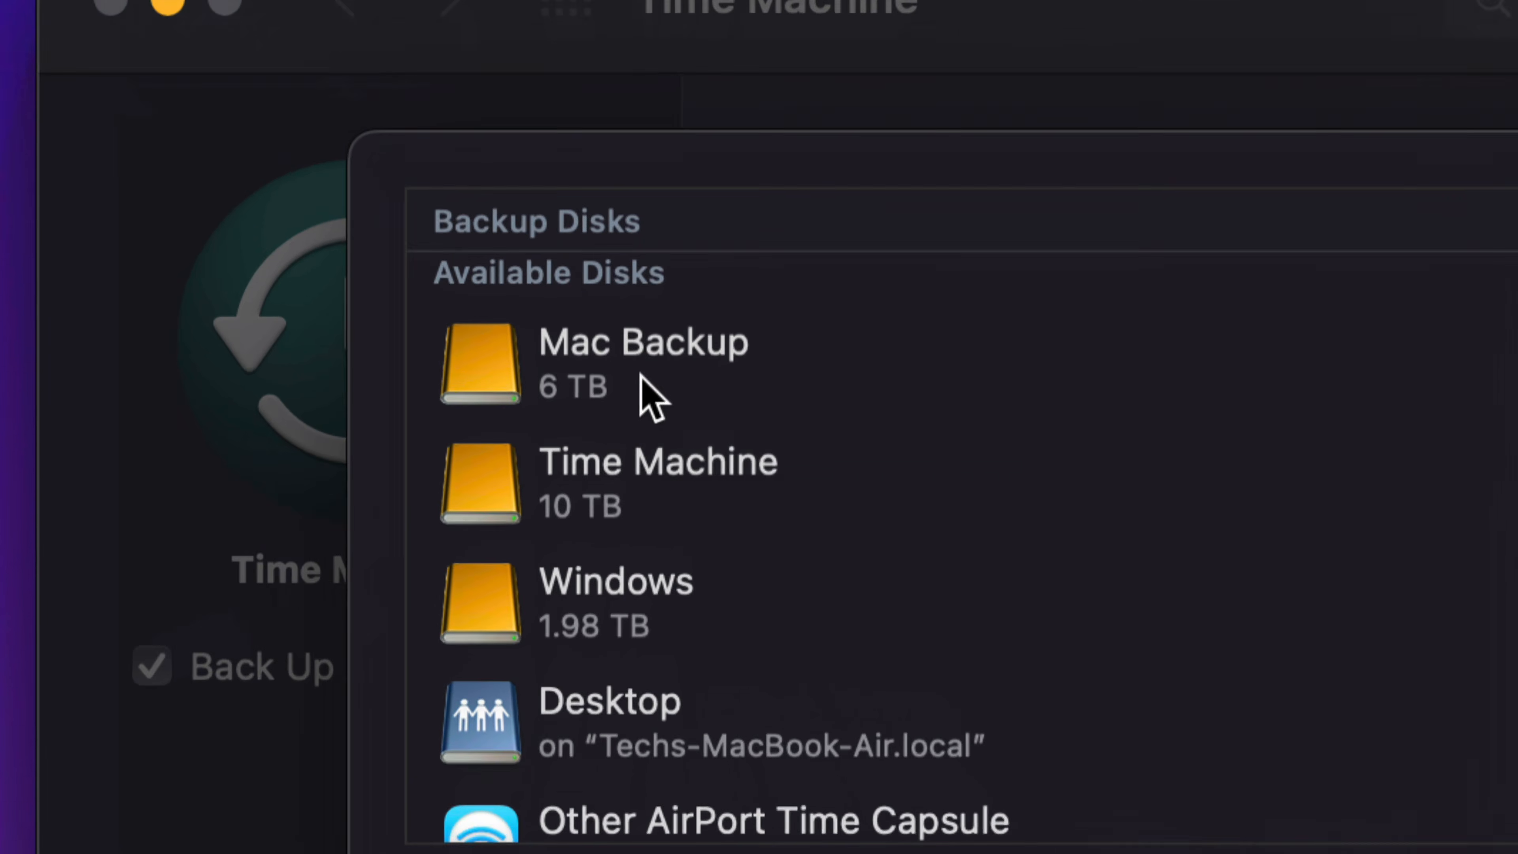
click(659, 474)
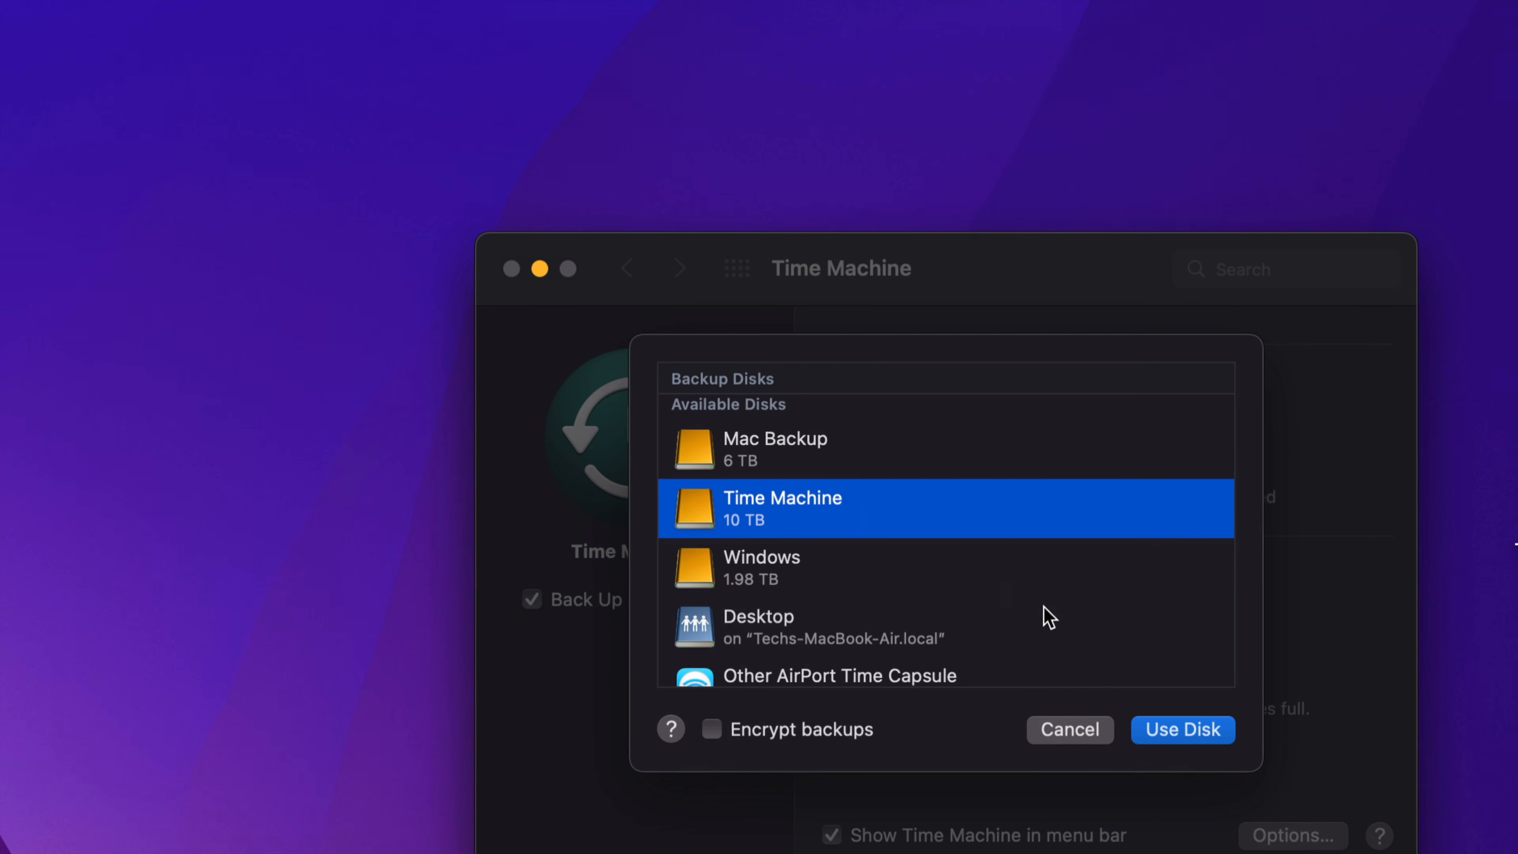
click(1198, 730)
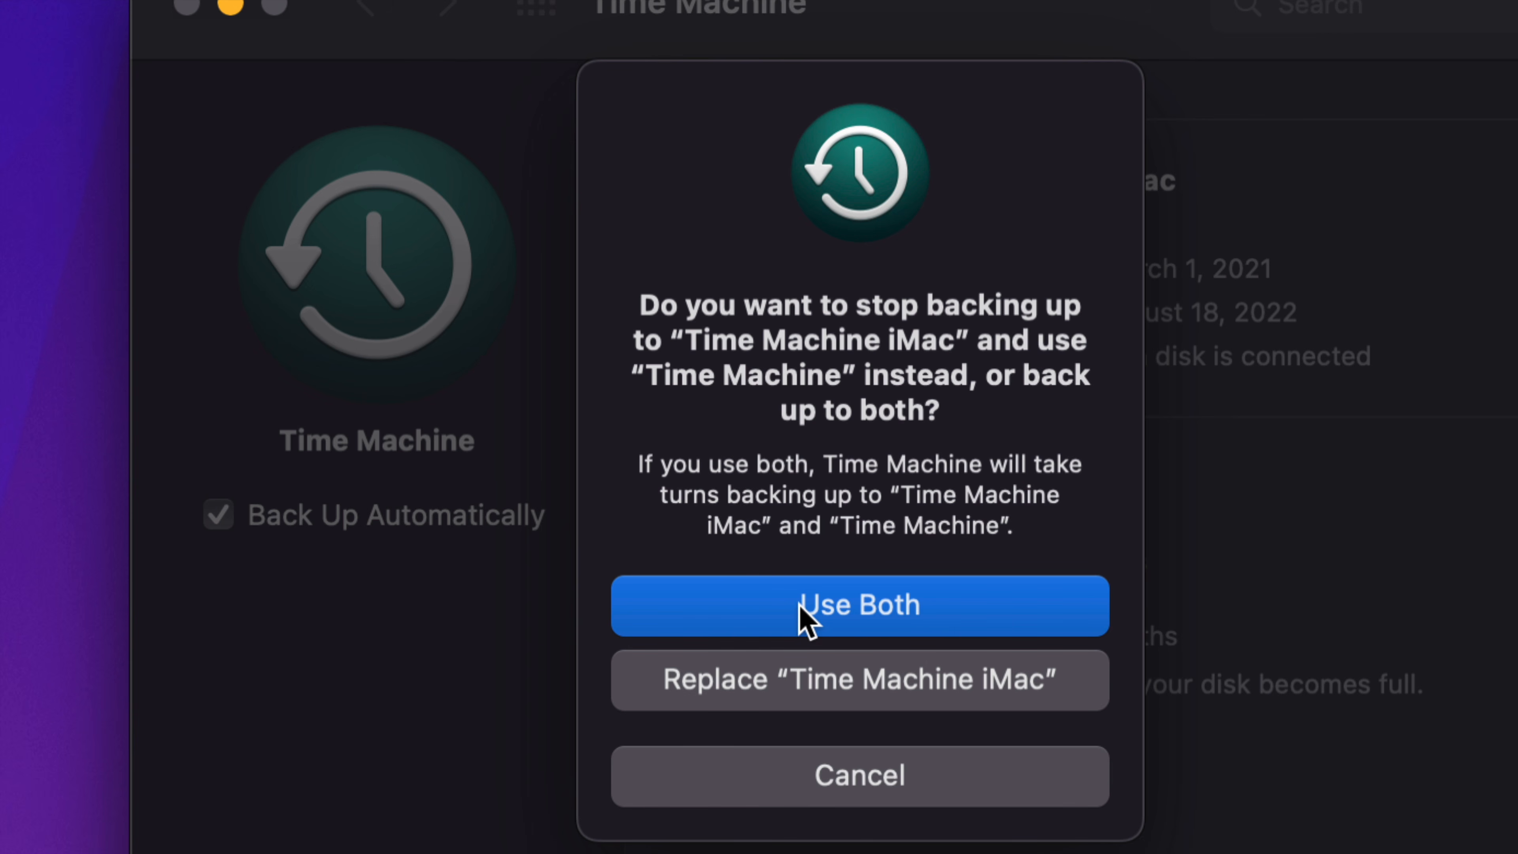
click(802, 618)
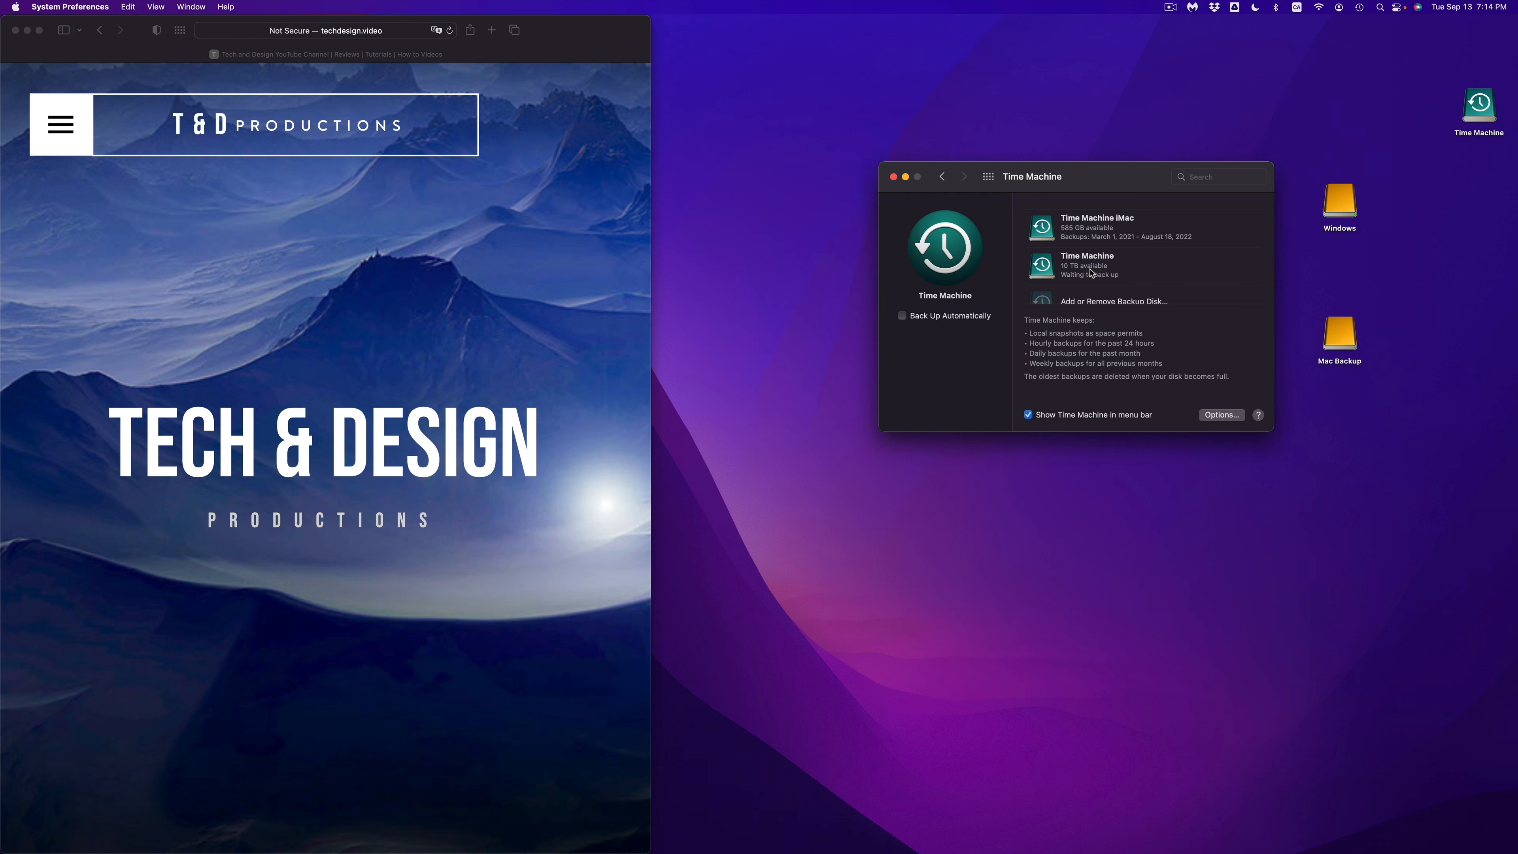
Move the Time Machine settings window aside and place the Time Machine drive icon beside it on the desktop
drag(1083, 186, 922, 195)
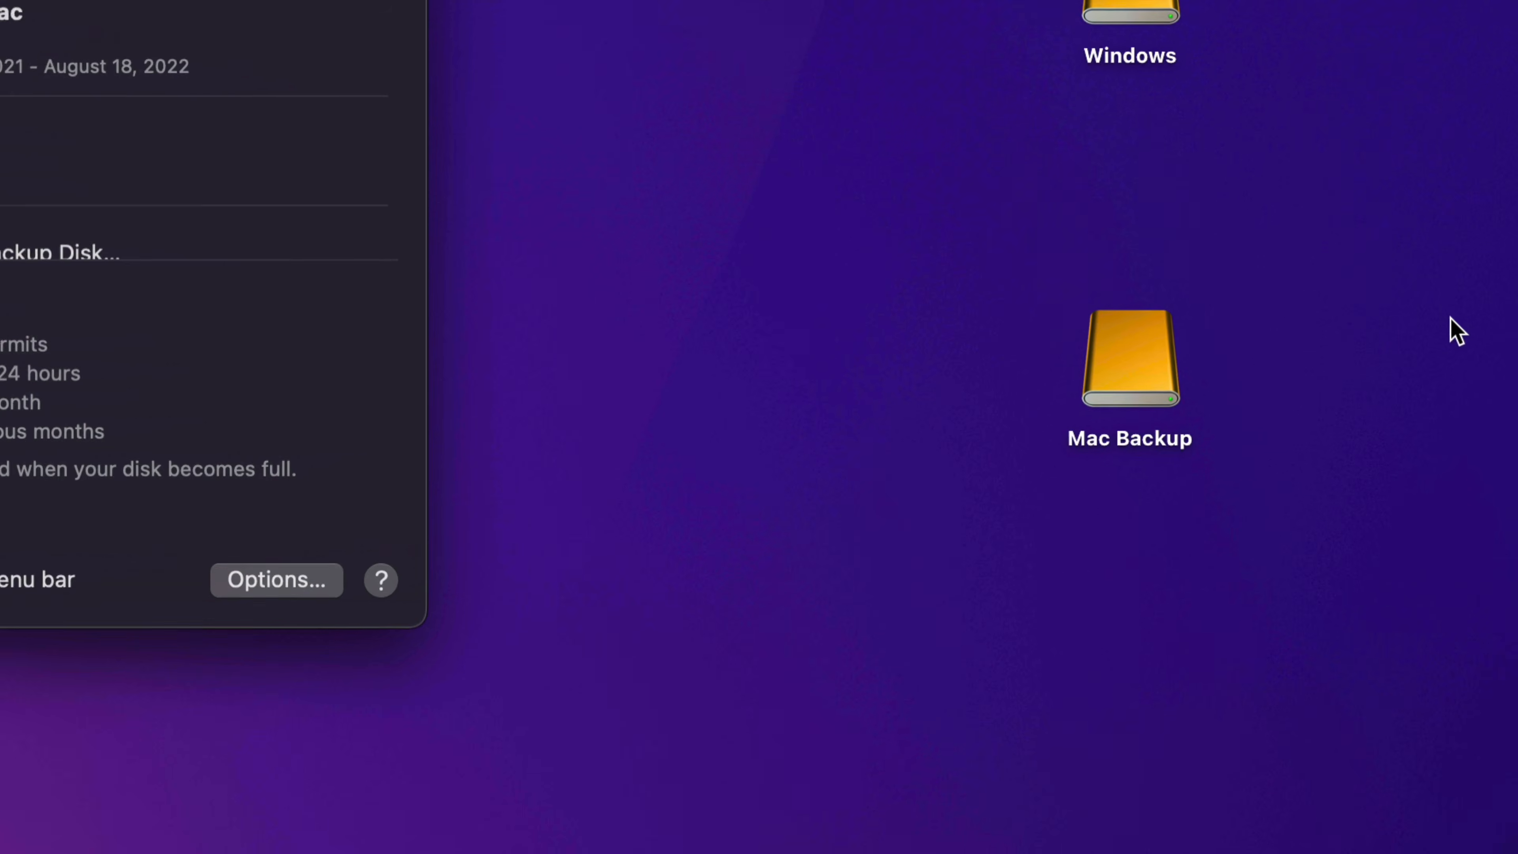
click(1151, 399)
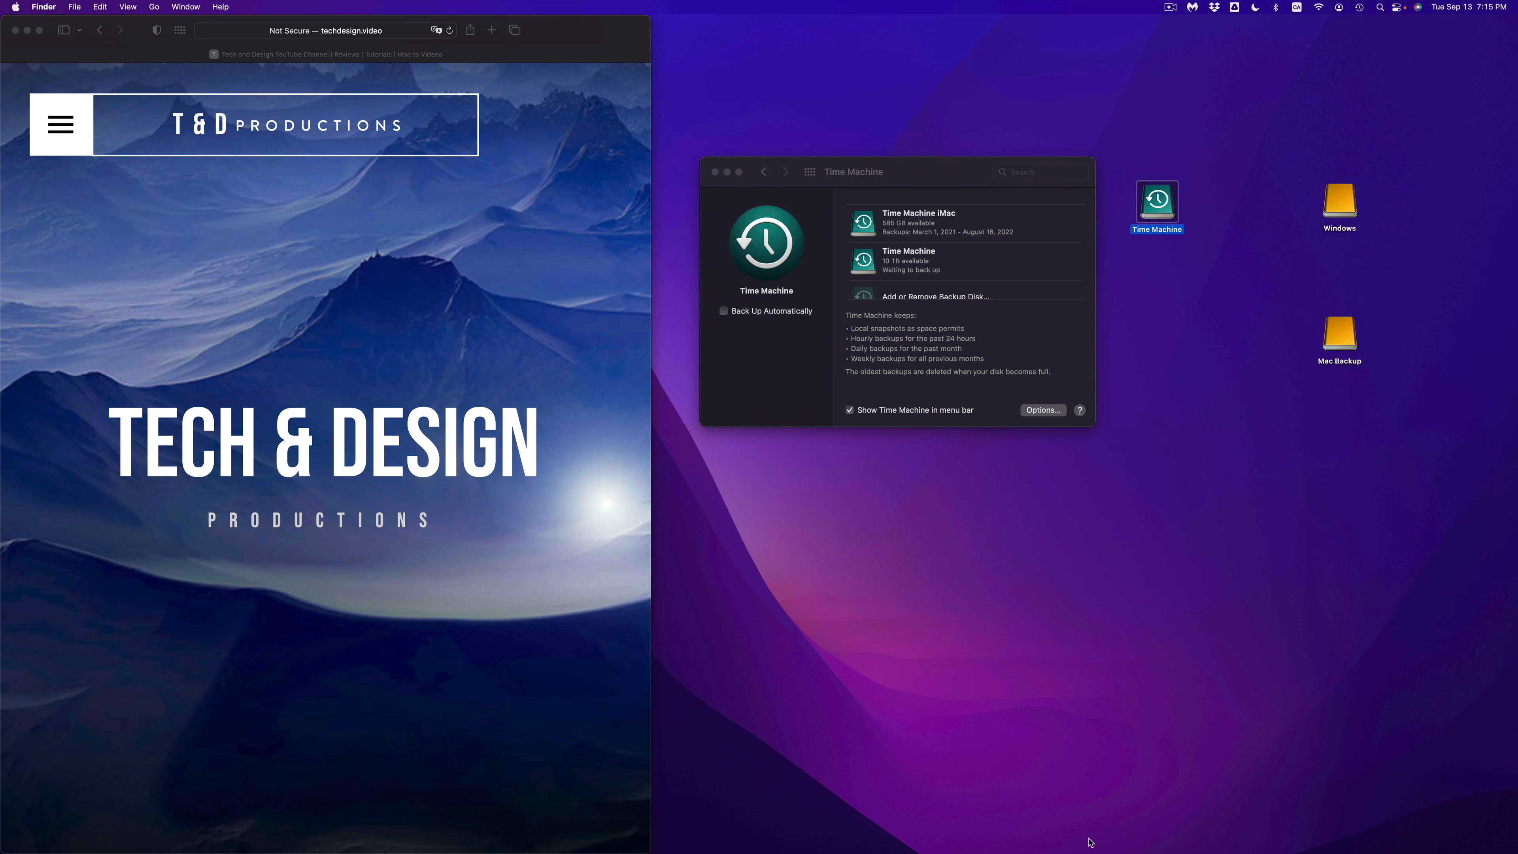
mouse_move(1092, 849)
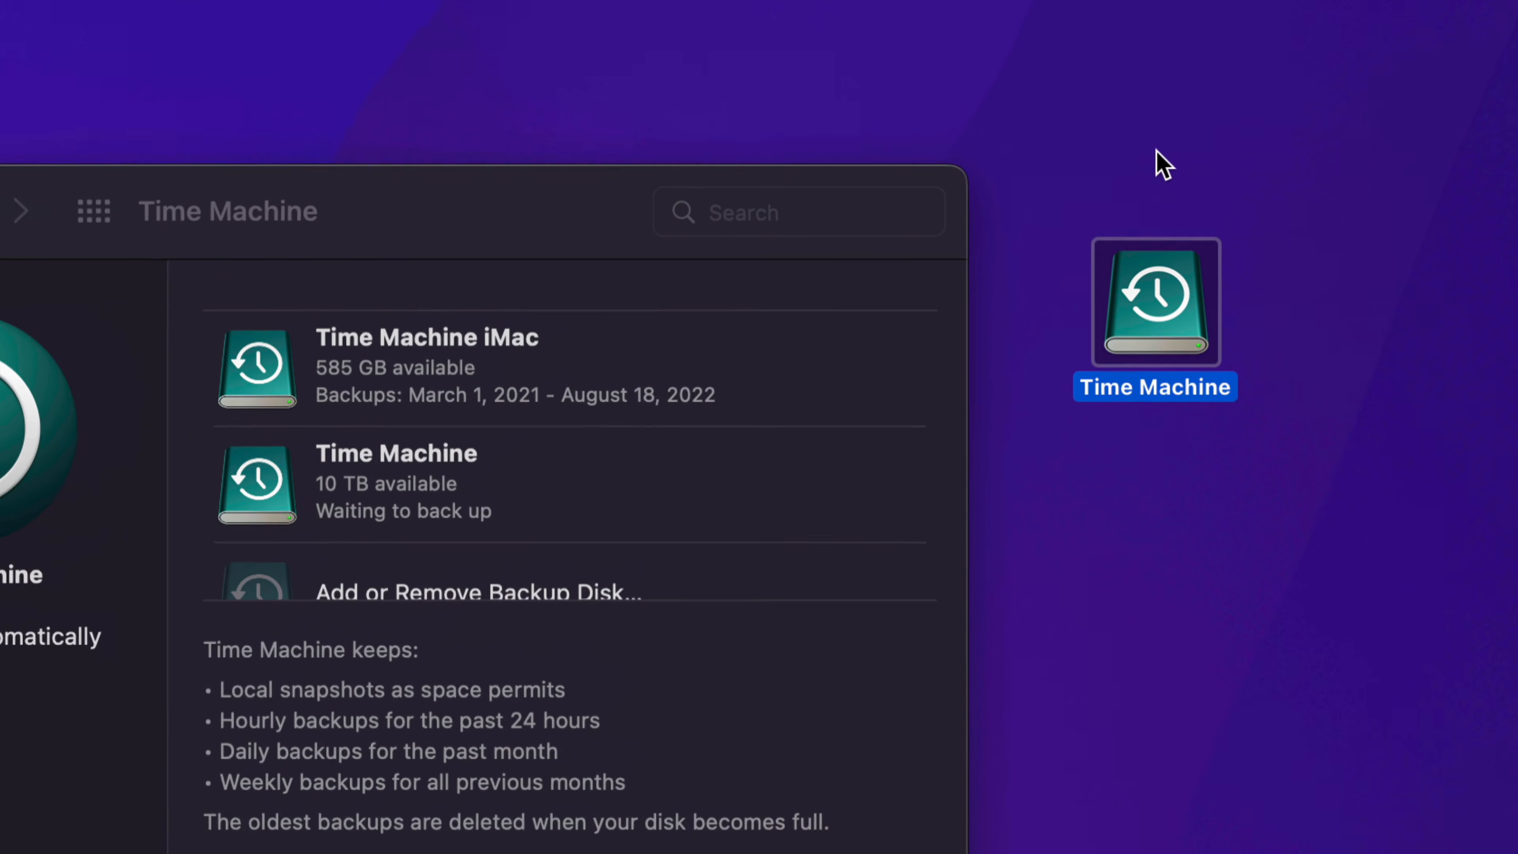
click(1356, 302)
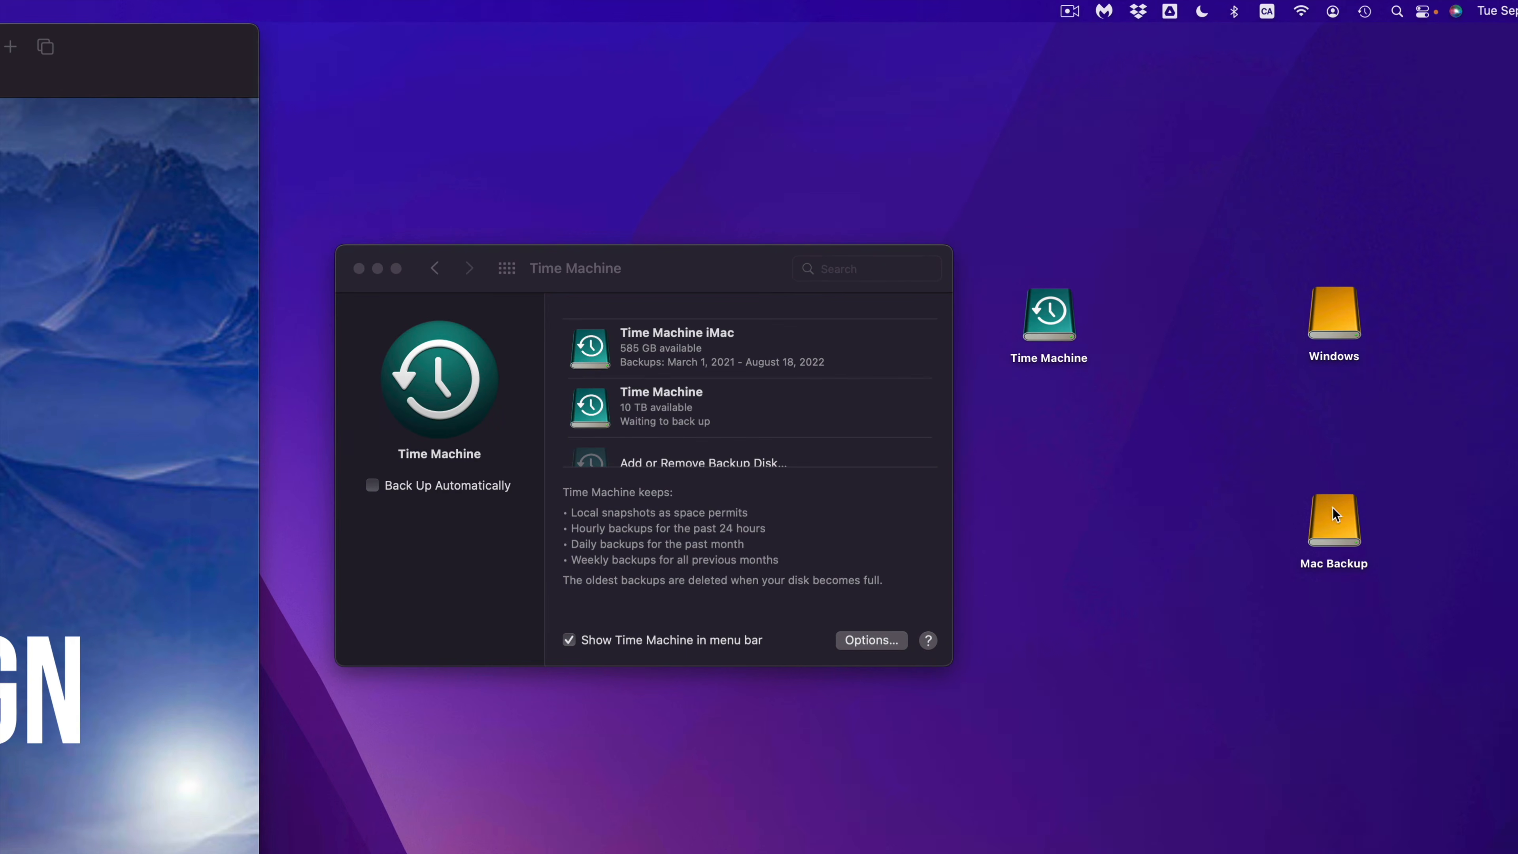
Reposition the Mac Backup drive icon closer to the Time Machine icon, and shift the Time Machine icon slightly down on the desktop
click(1348, 531)
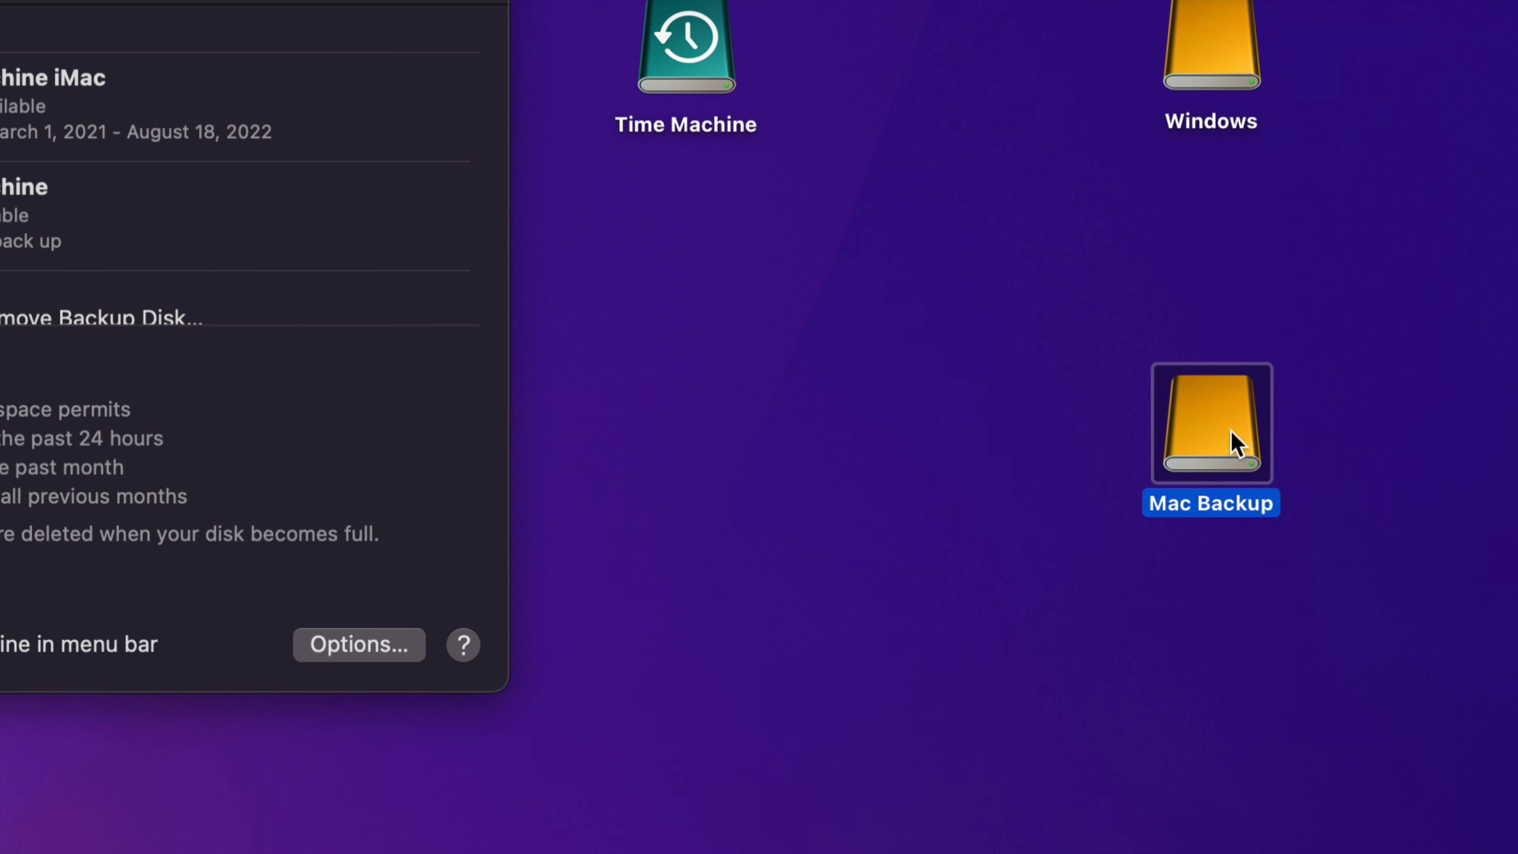
drag(1233, 435, 1100, 437)
click(1155, 458)
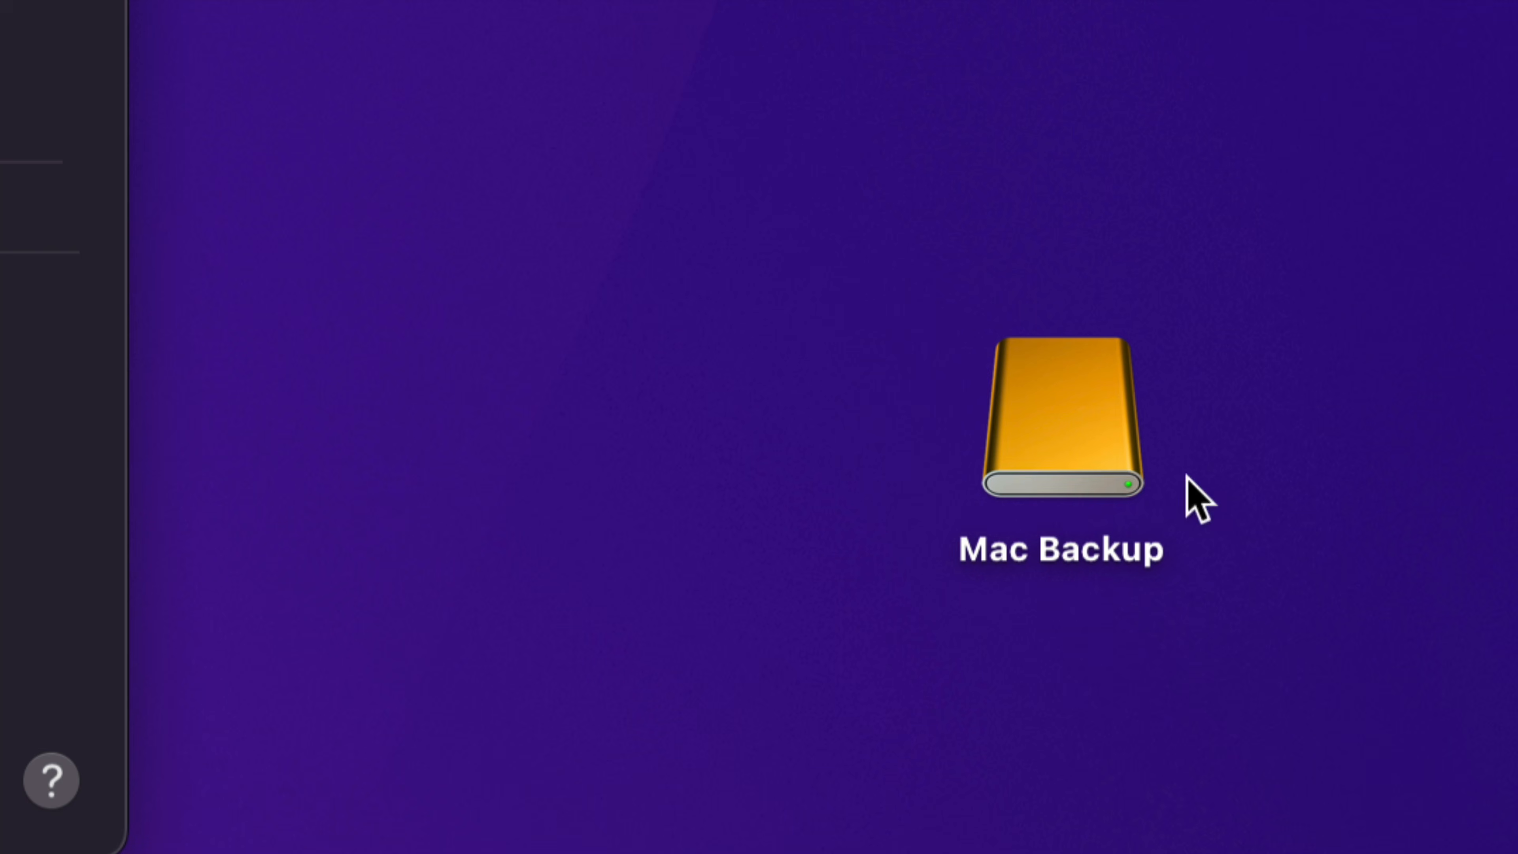
click(908, 198)
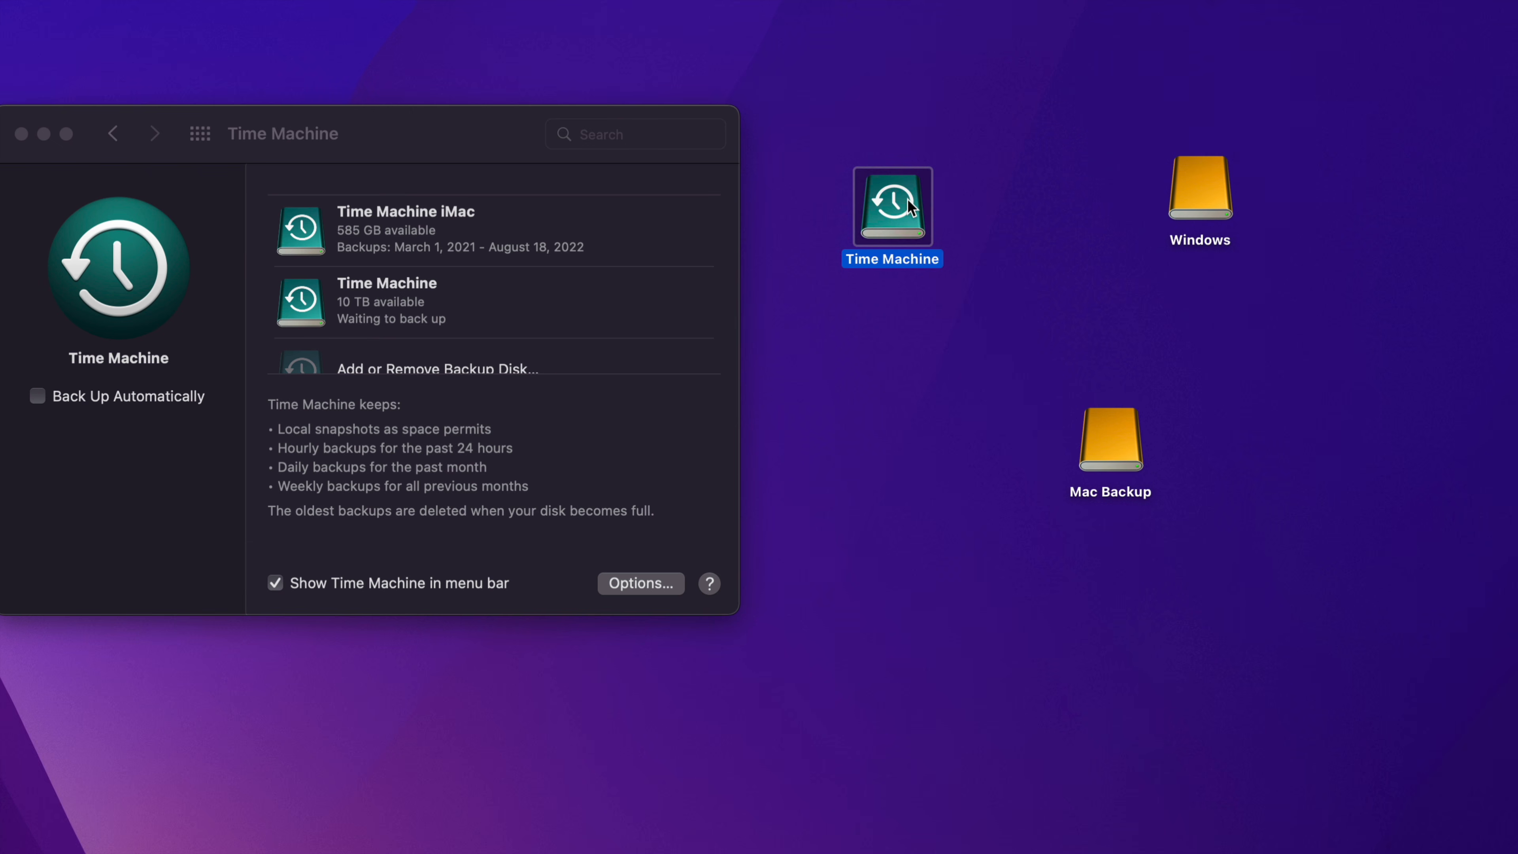
click(849, 143)
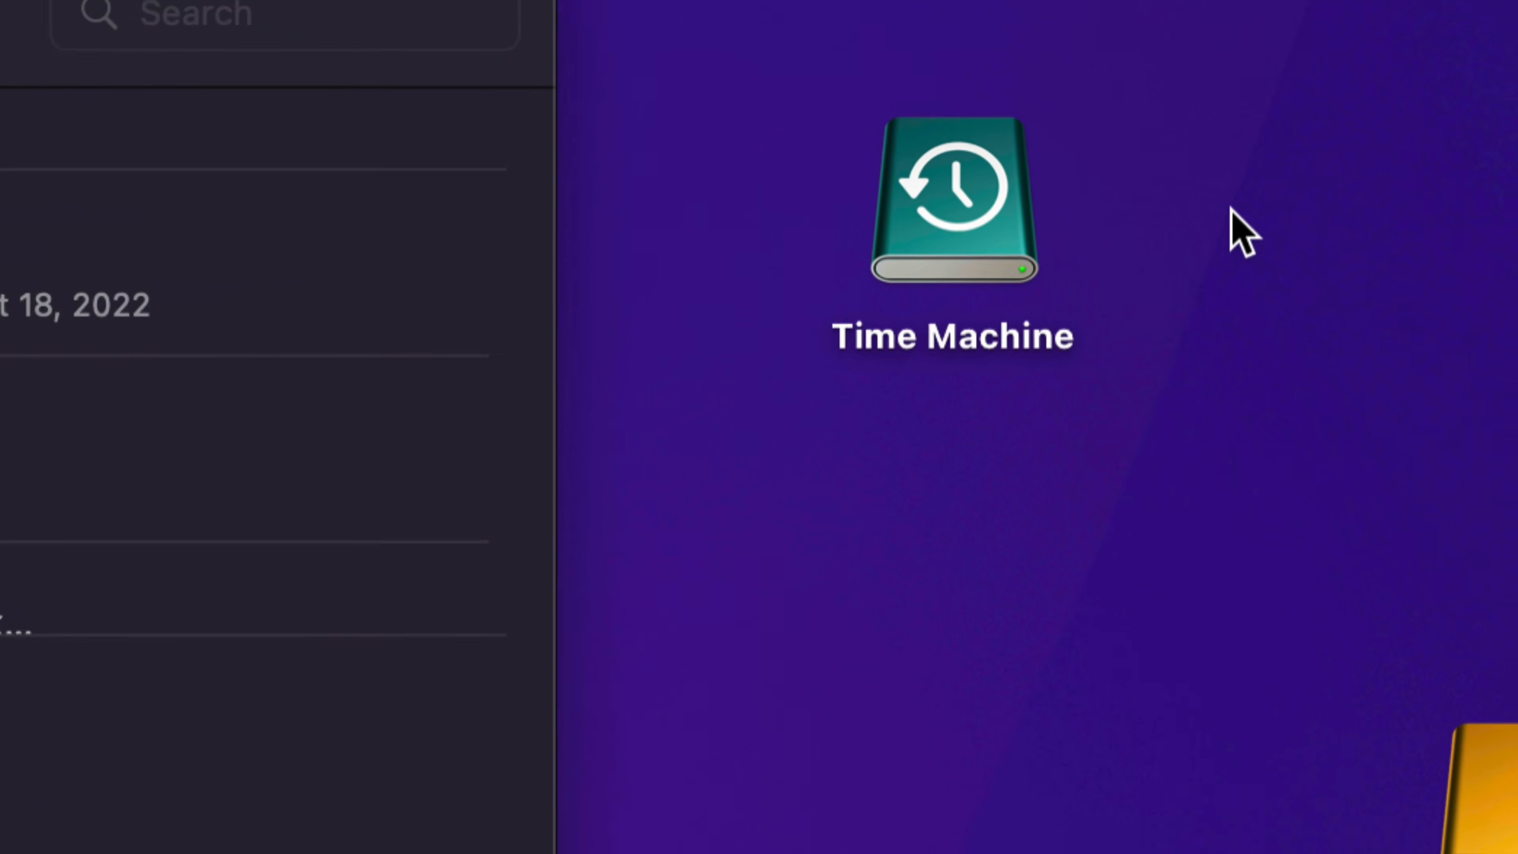
drag(983, 198, 985, 305)
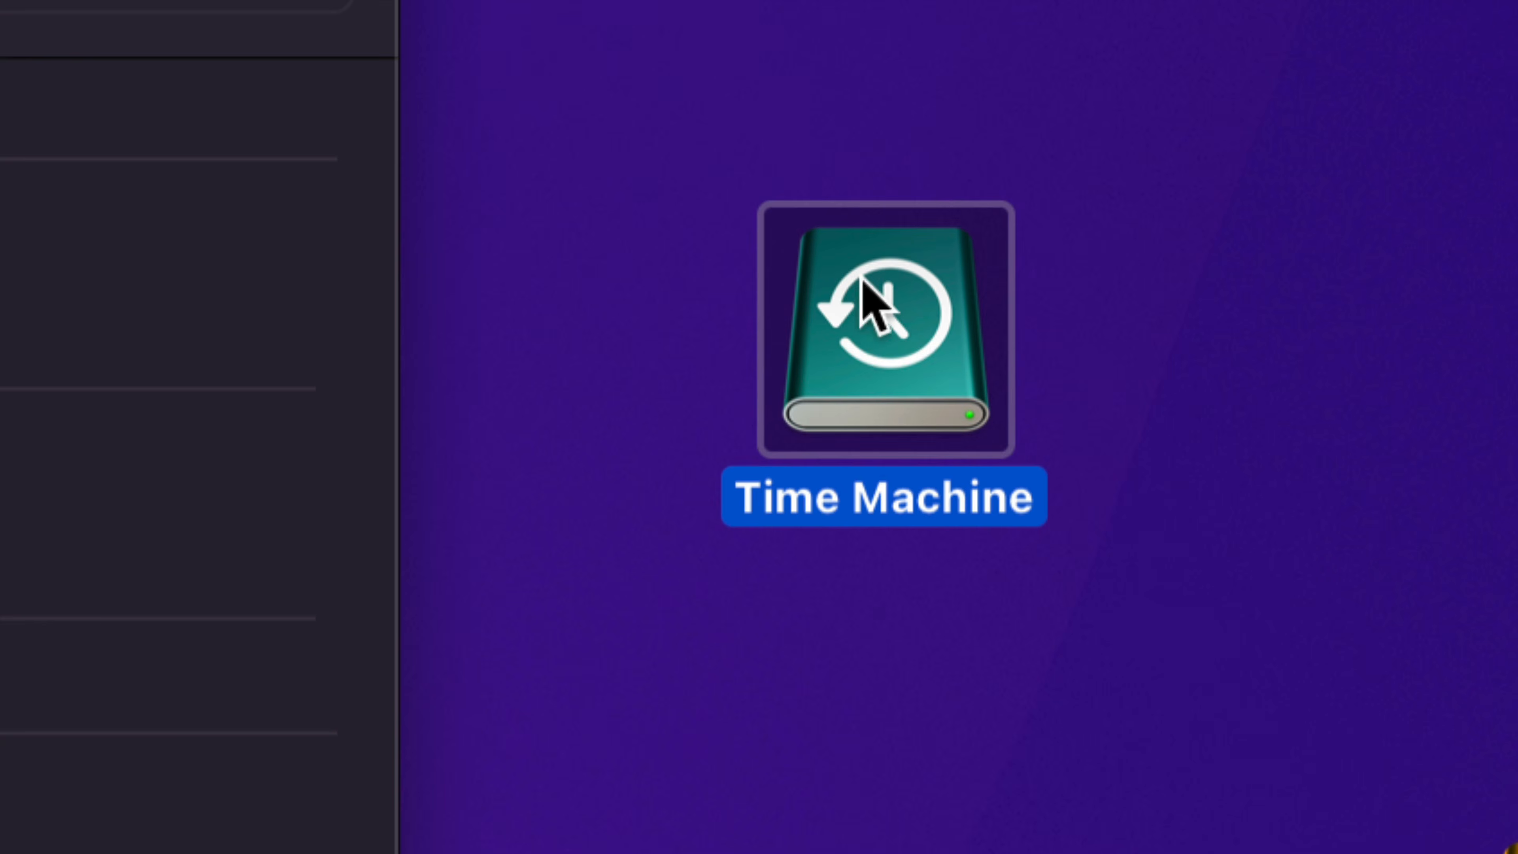
click(1109, 366)
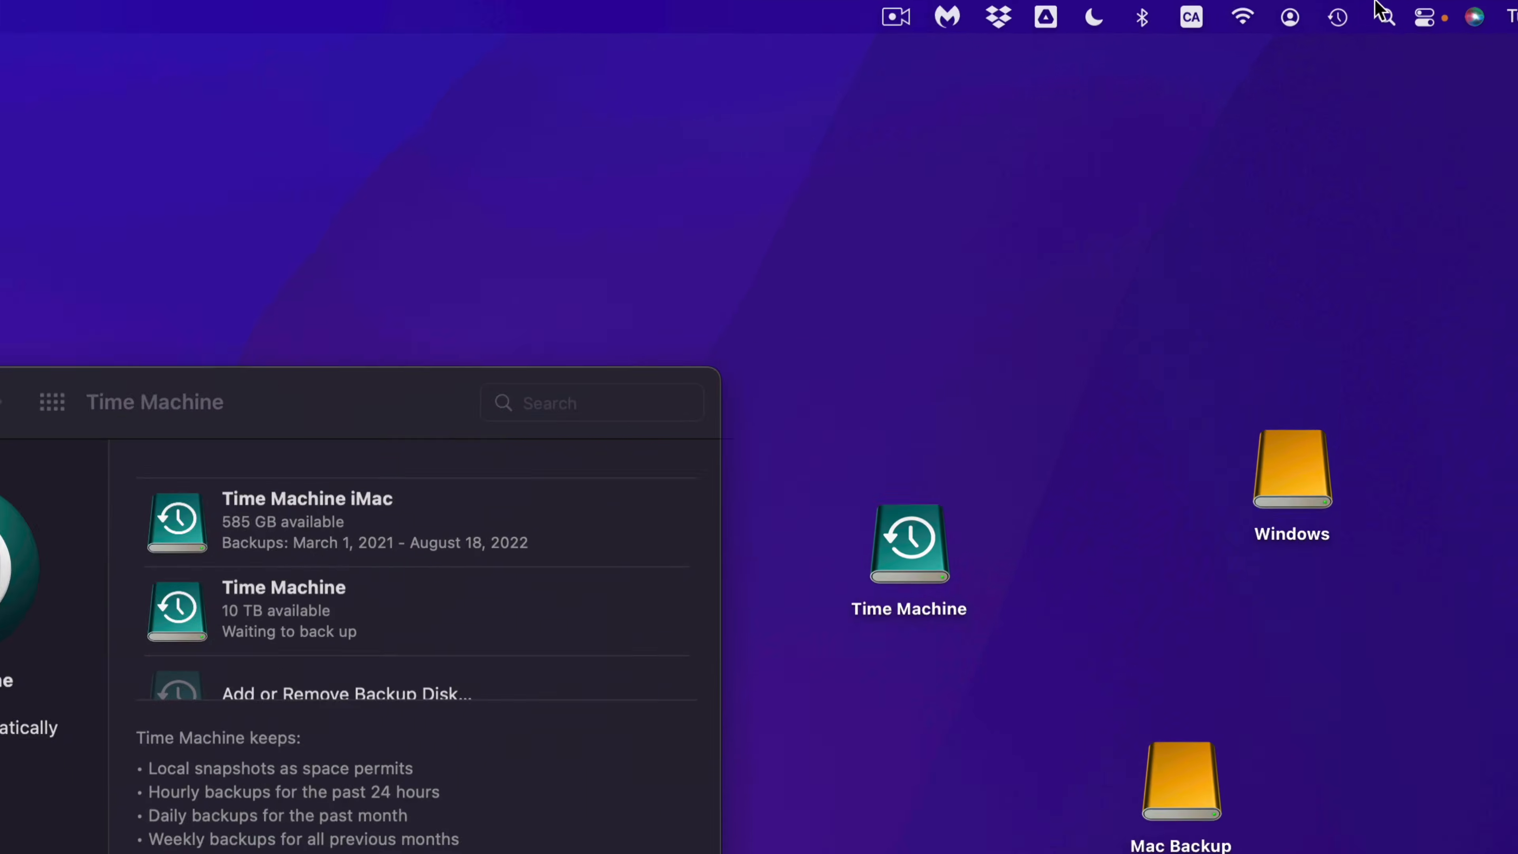
Start a manual Time Machine backup with the Back Up Now command
click(1219, 74)
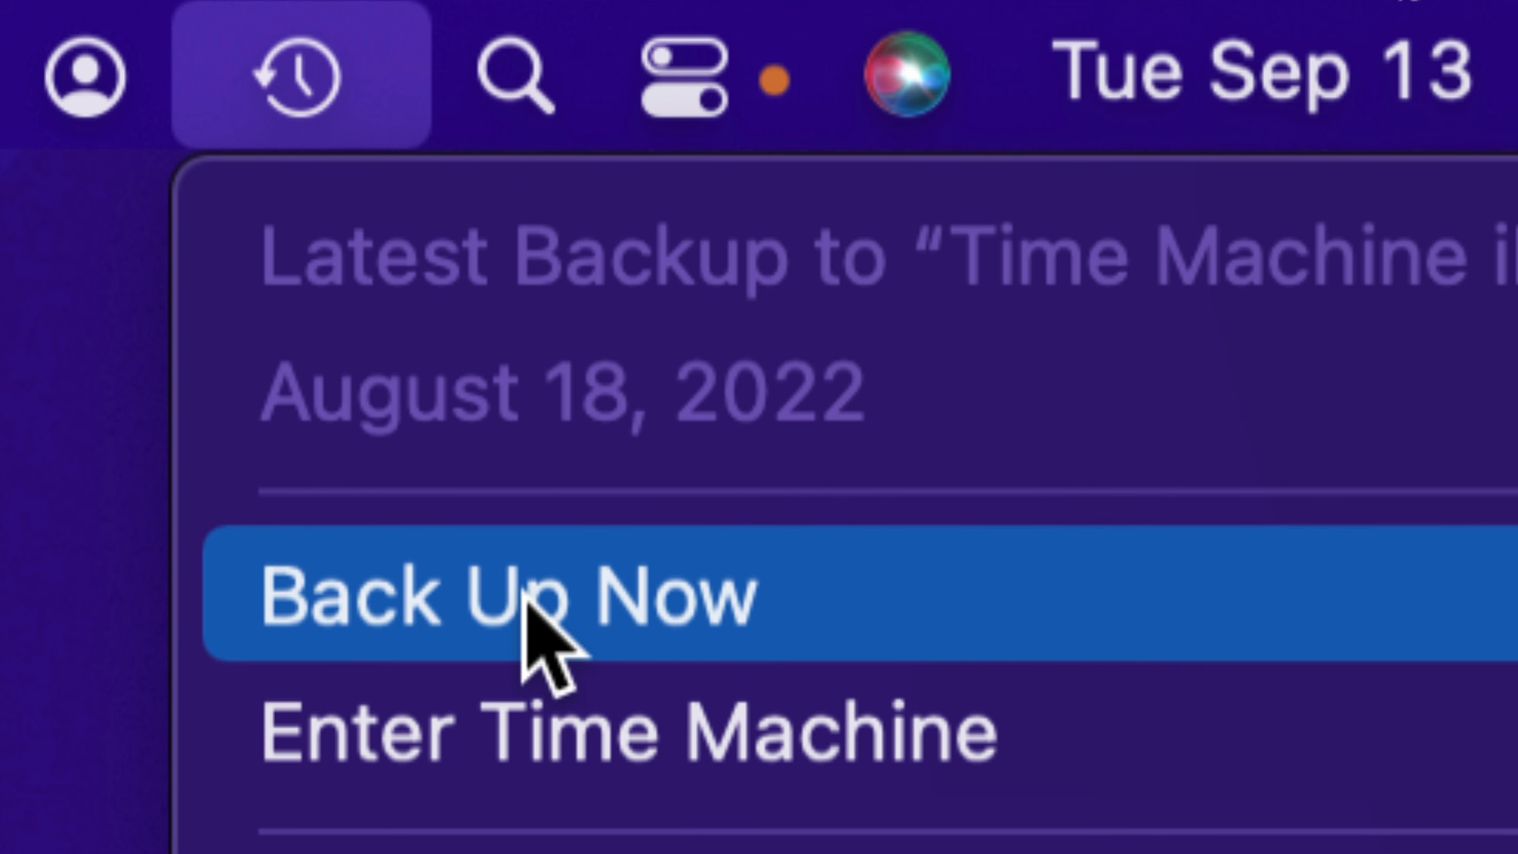
click(524, 598)
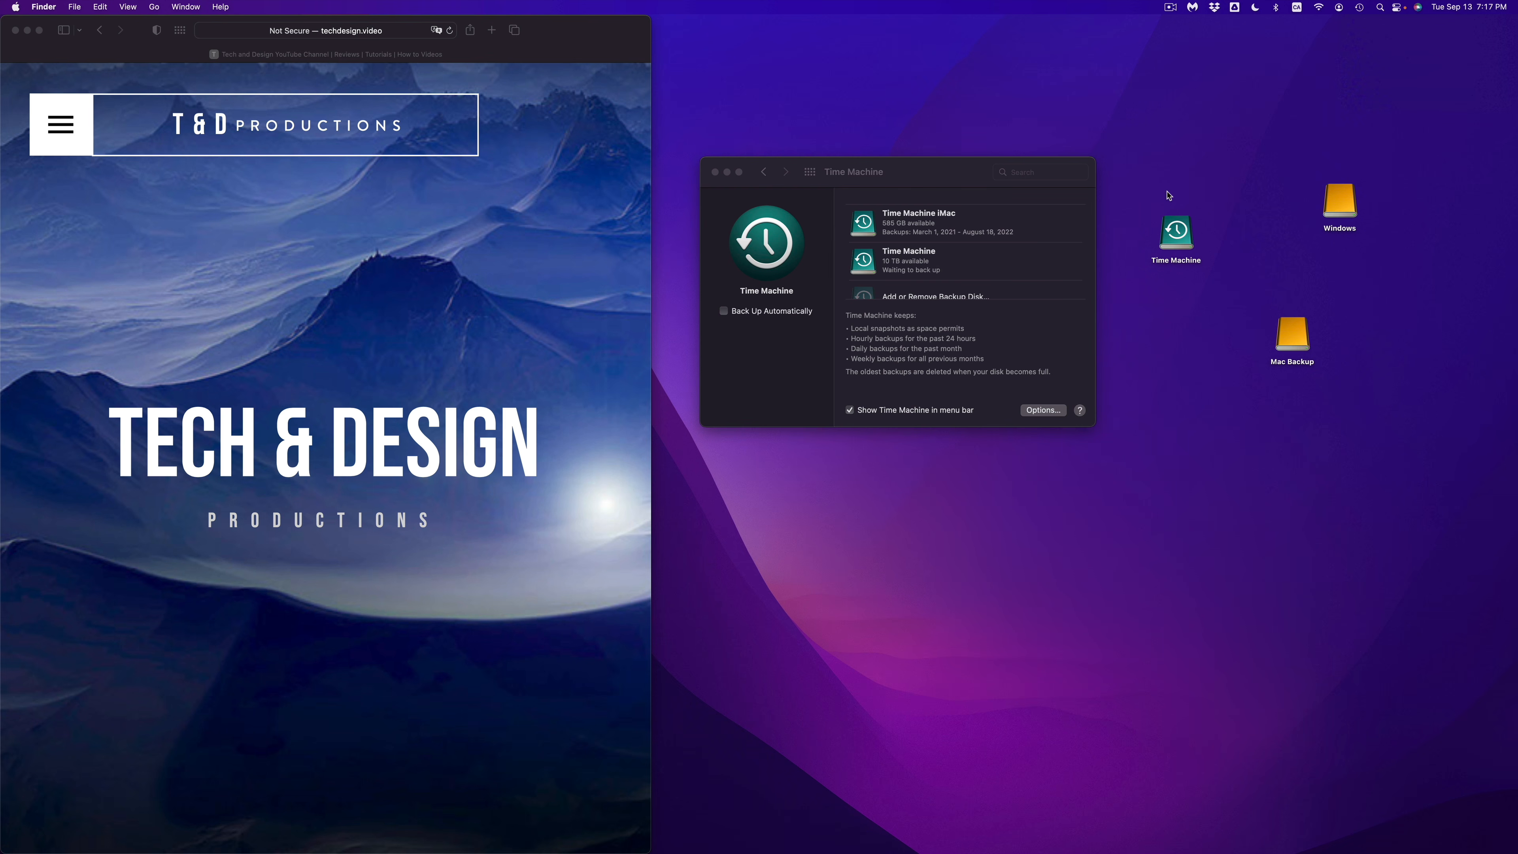